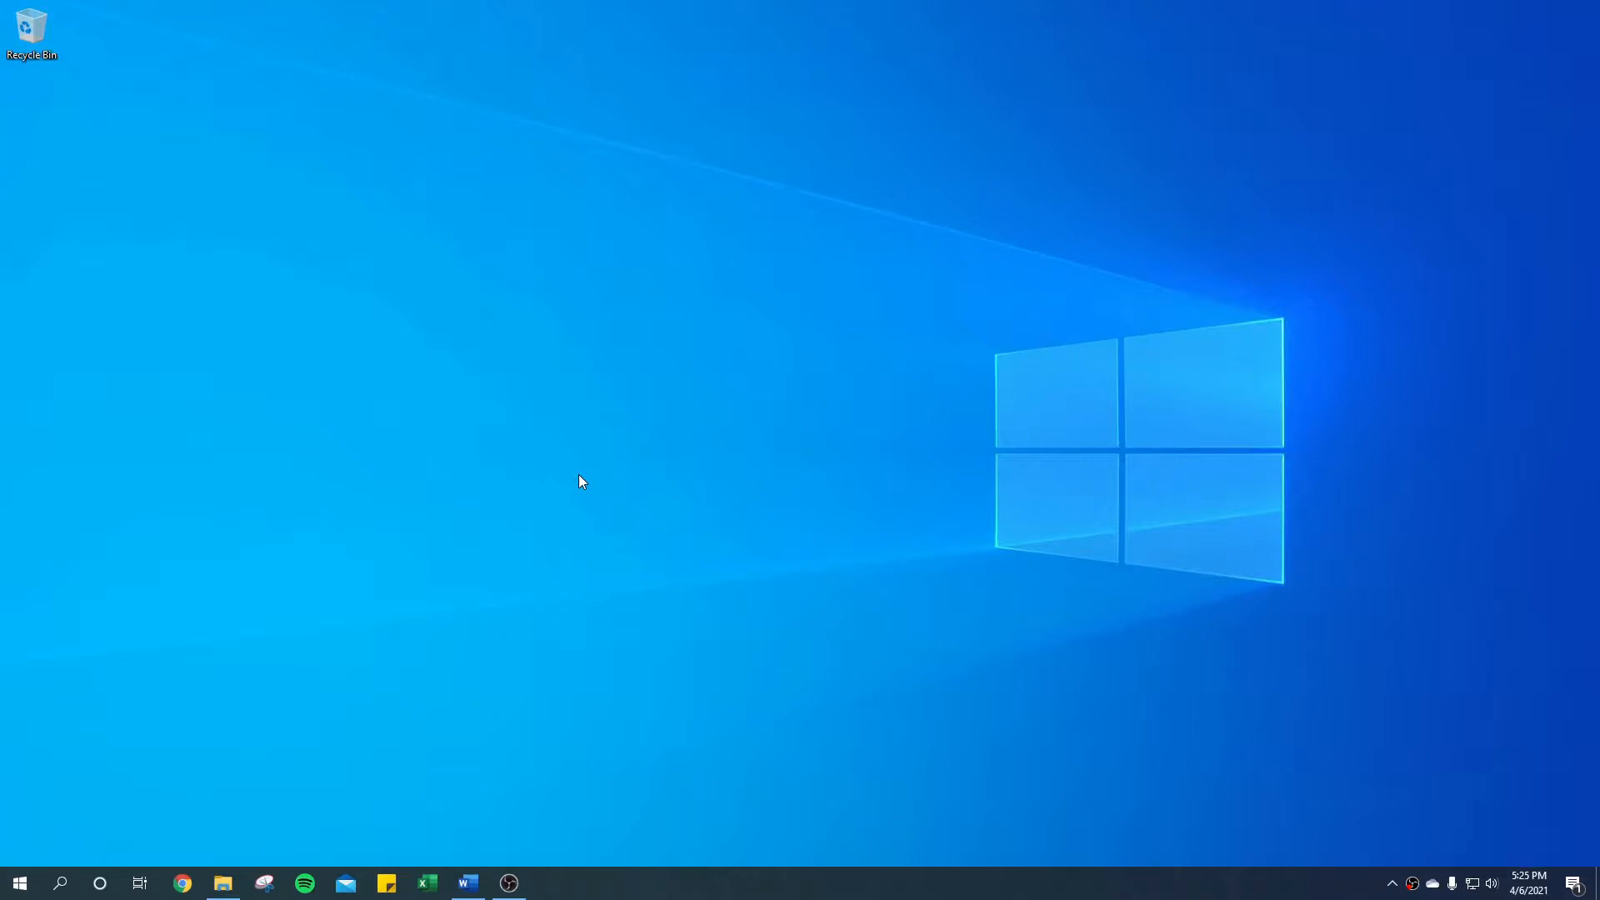
Step: Bring up the Windows 10 networking notes in Word and skim through them
click(467, 886)
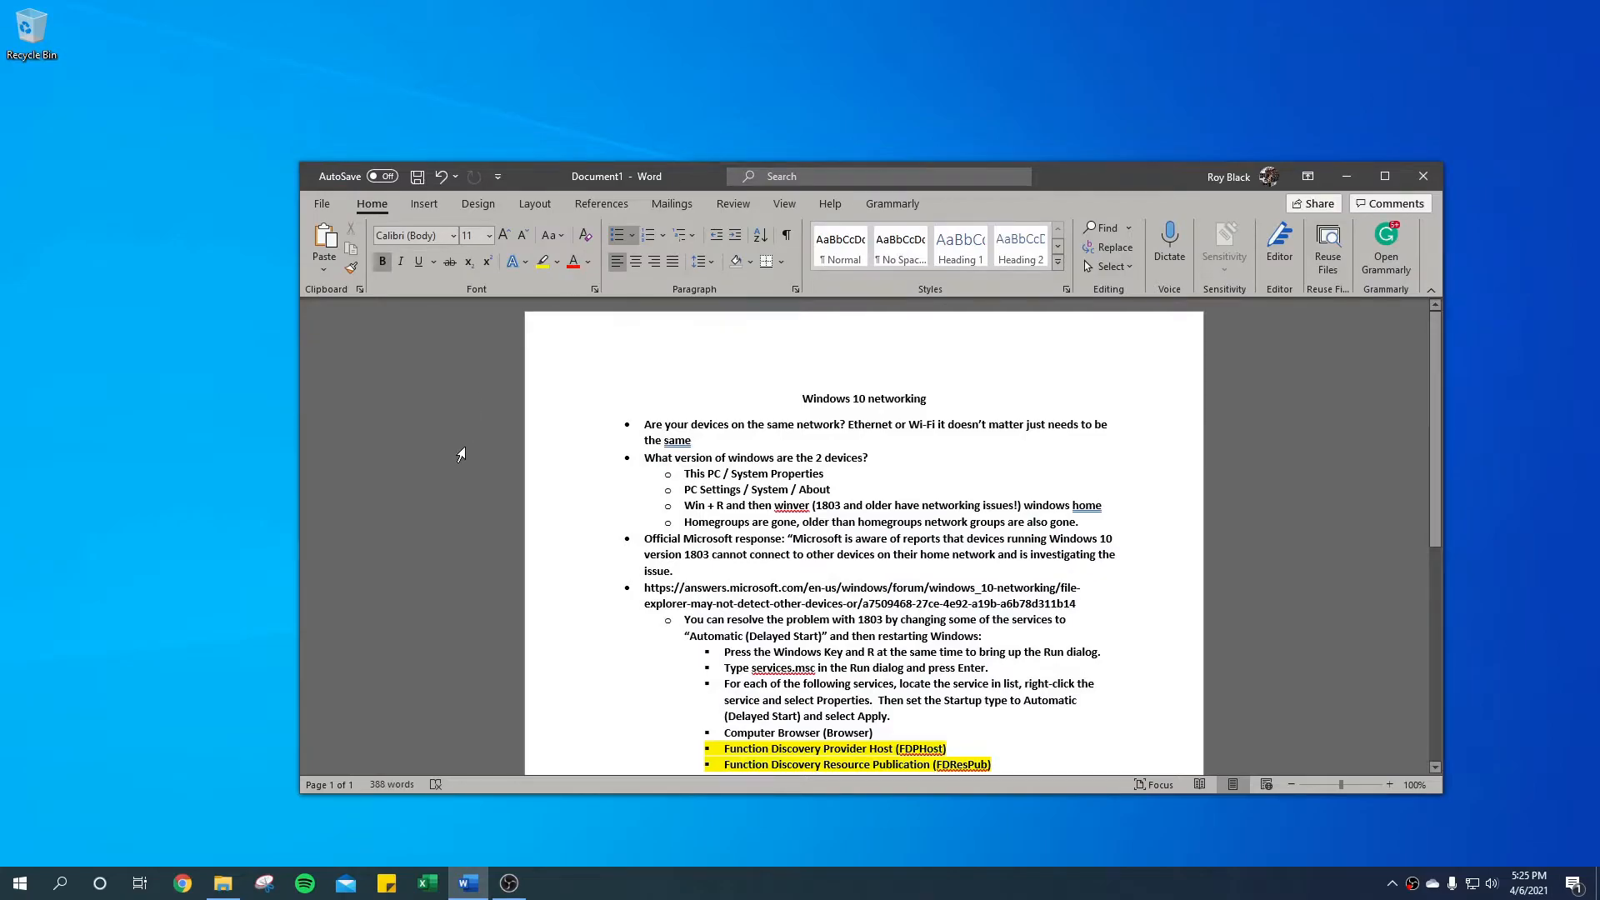
scroll(577, 525, down, 7)
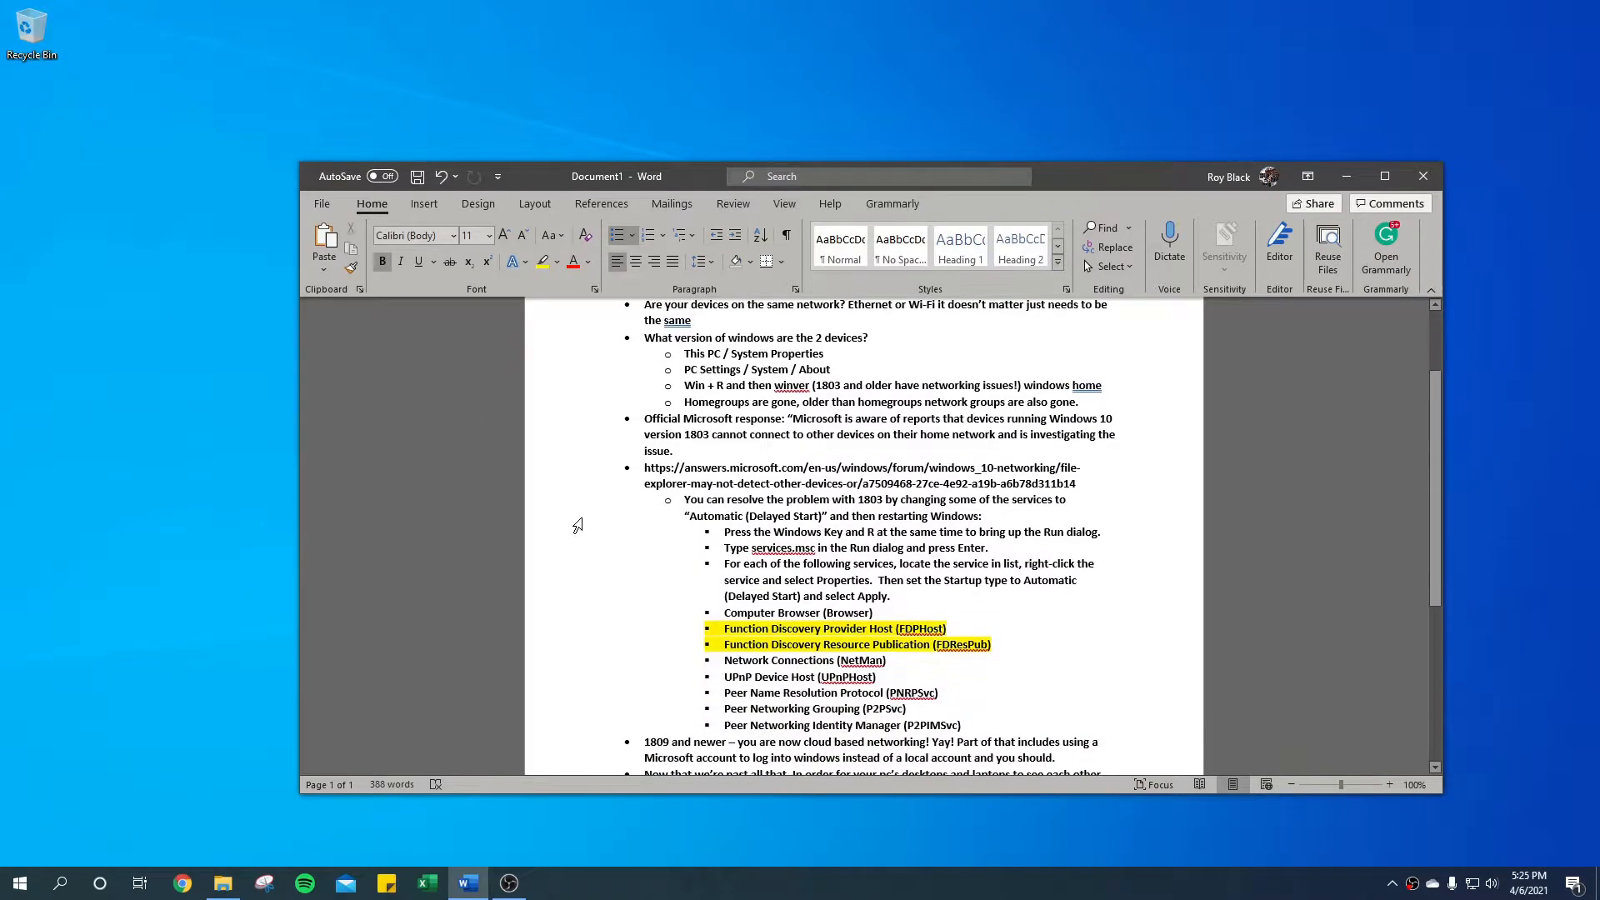
scroll(577, 525, up, 7)
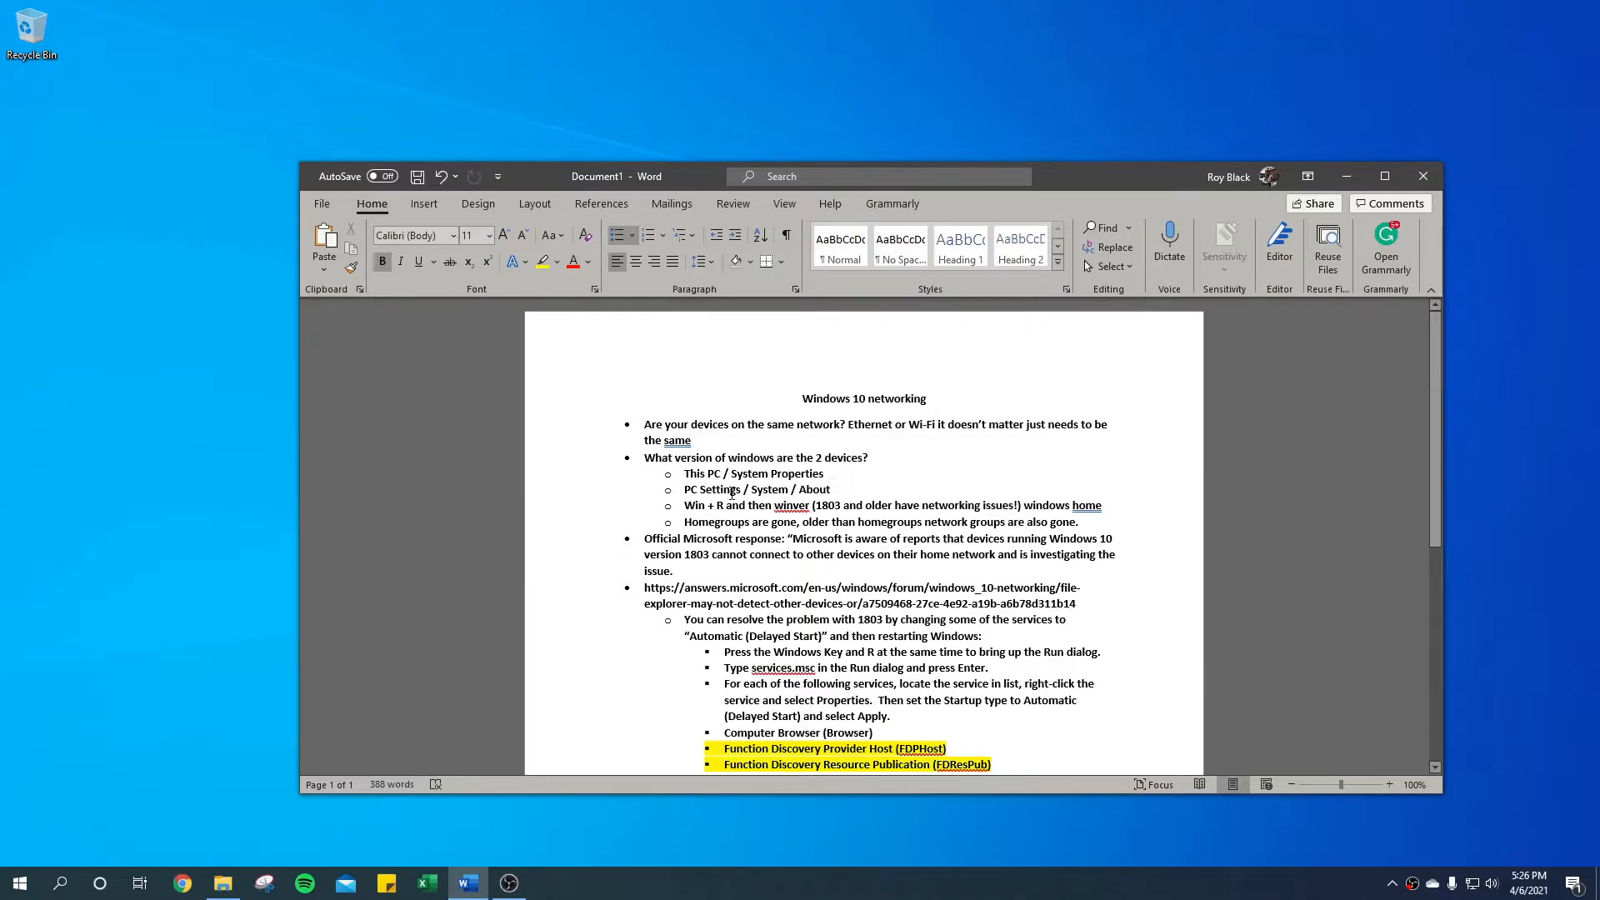
Step: Check the Windows version under Windows specifications on the System About page of Settings, and close Settings
click(20, 883)
click(20, 806)
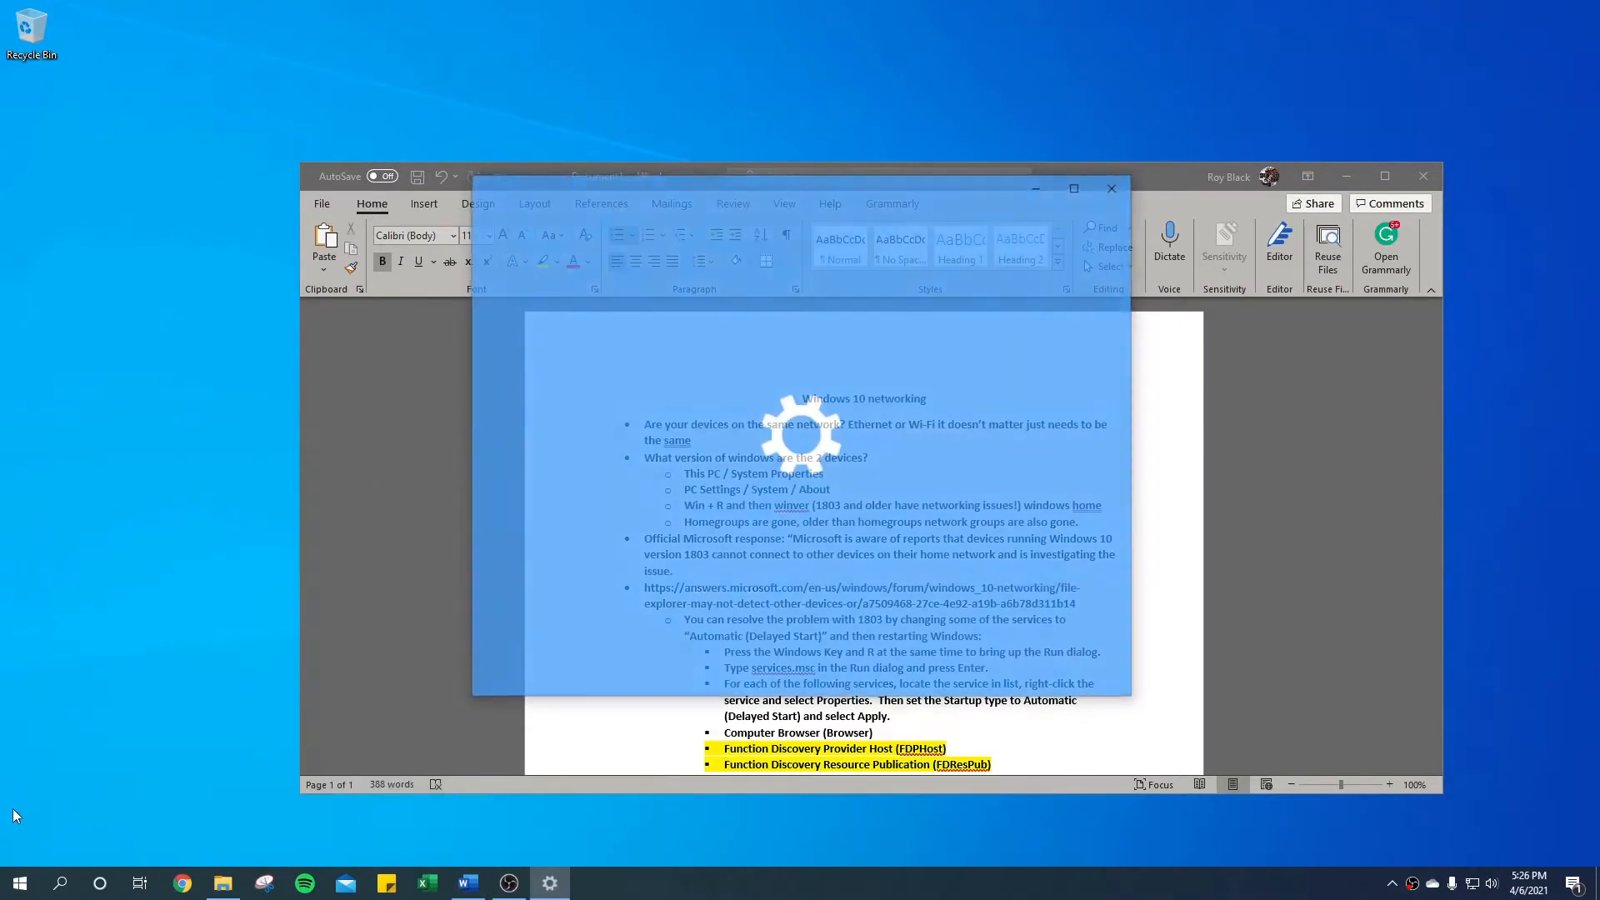
scroll(791, 548, down, 3)
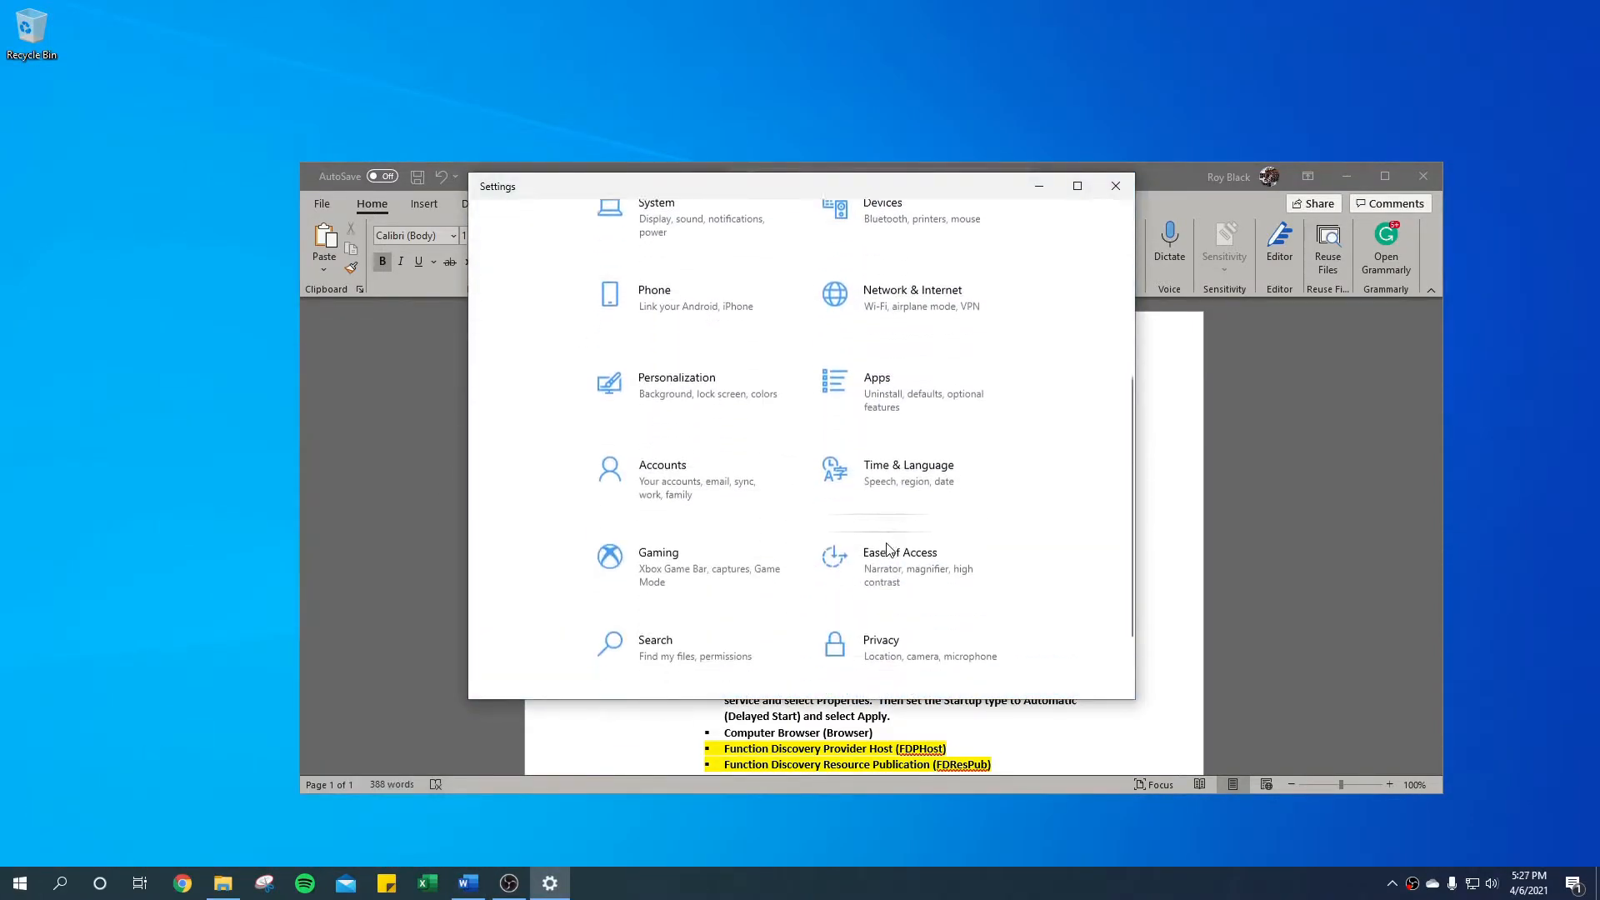
scroll(833, 599, up, 3)
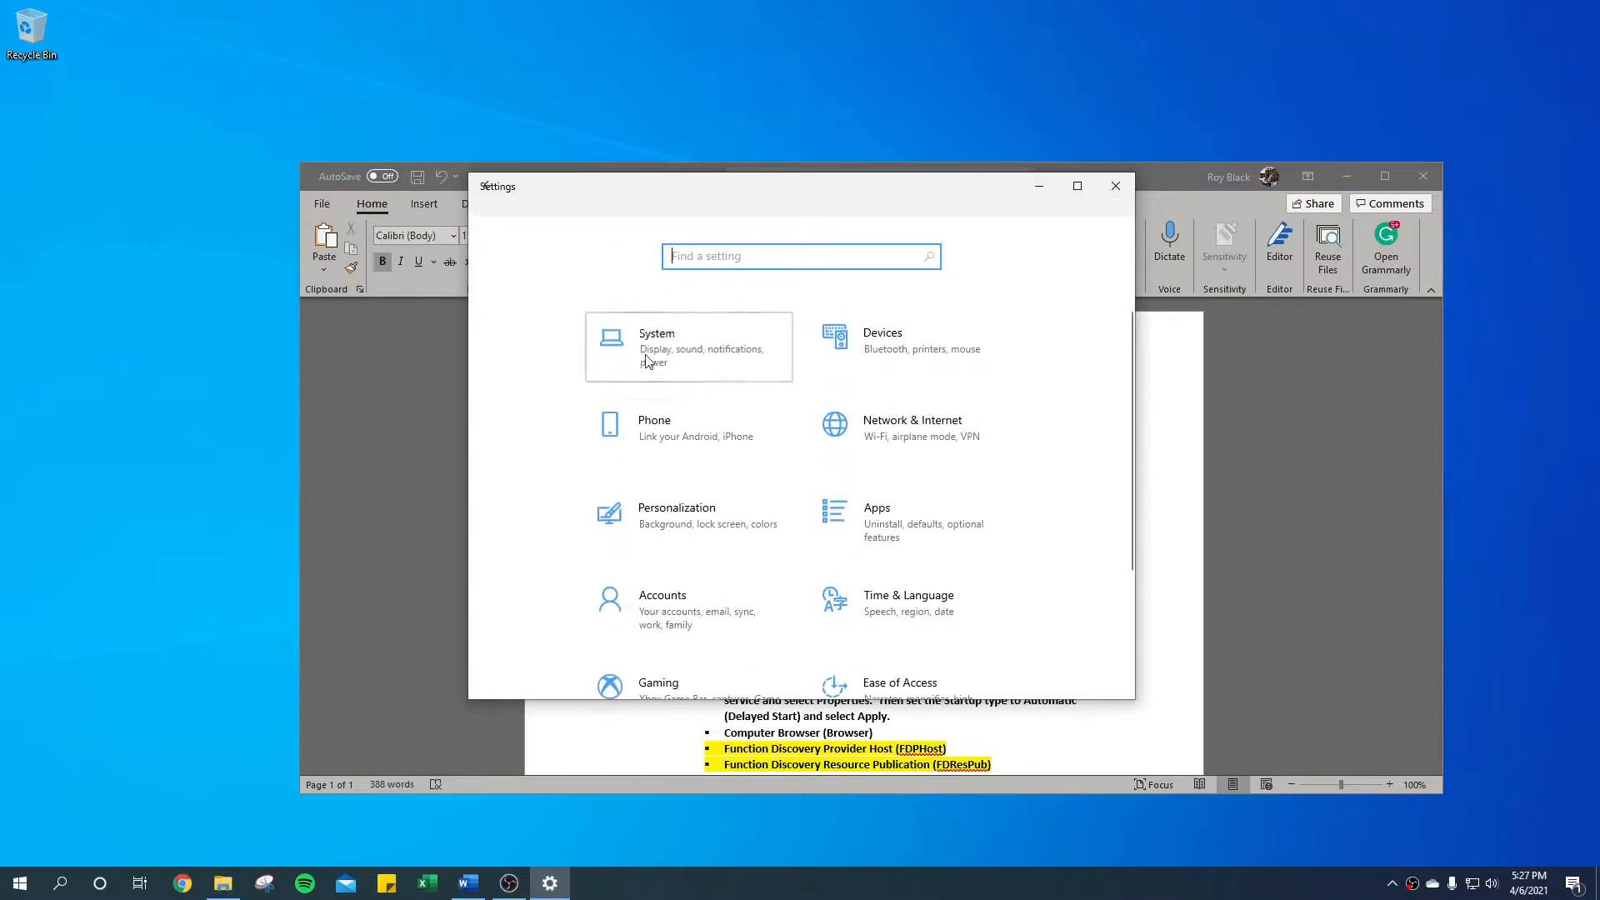
click(656, 341)
scroll(583, 616, down, 3)
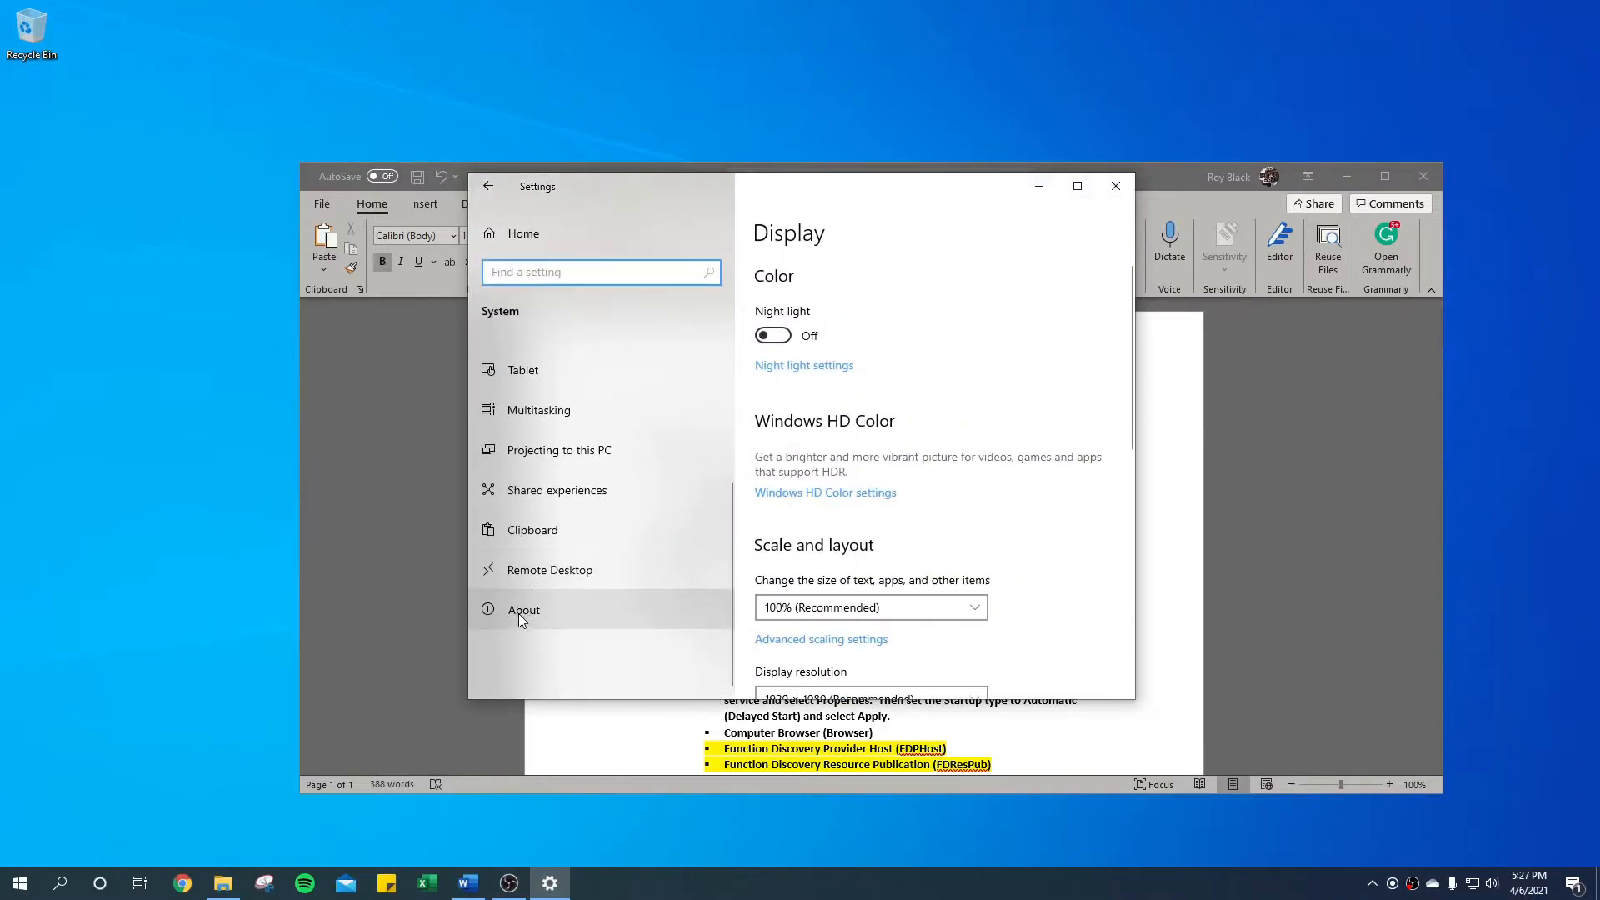
click(519, 613)
scroll(937, 553, down, 1)
scroll(933, 573, down, 2)
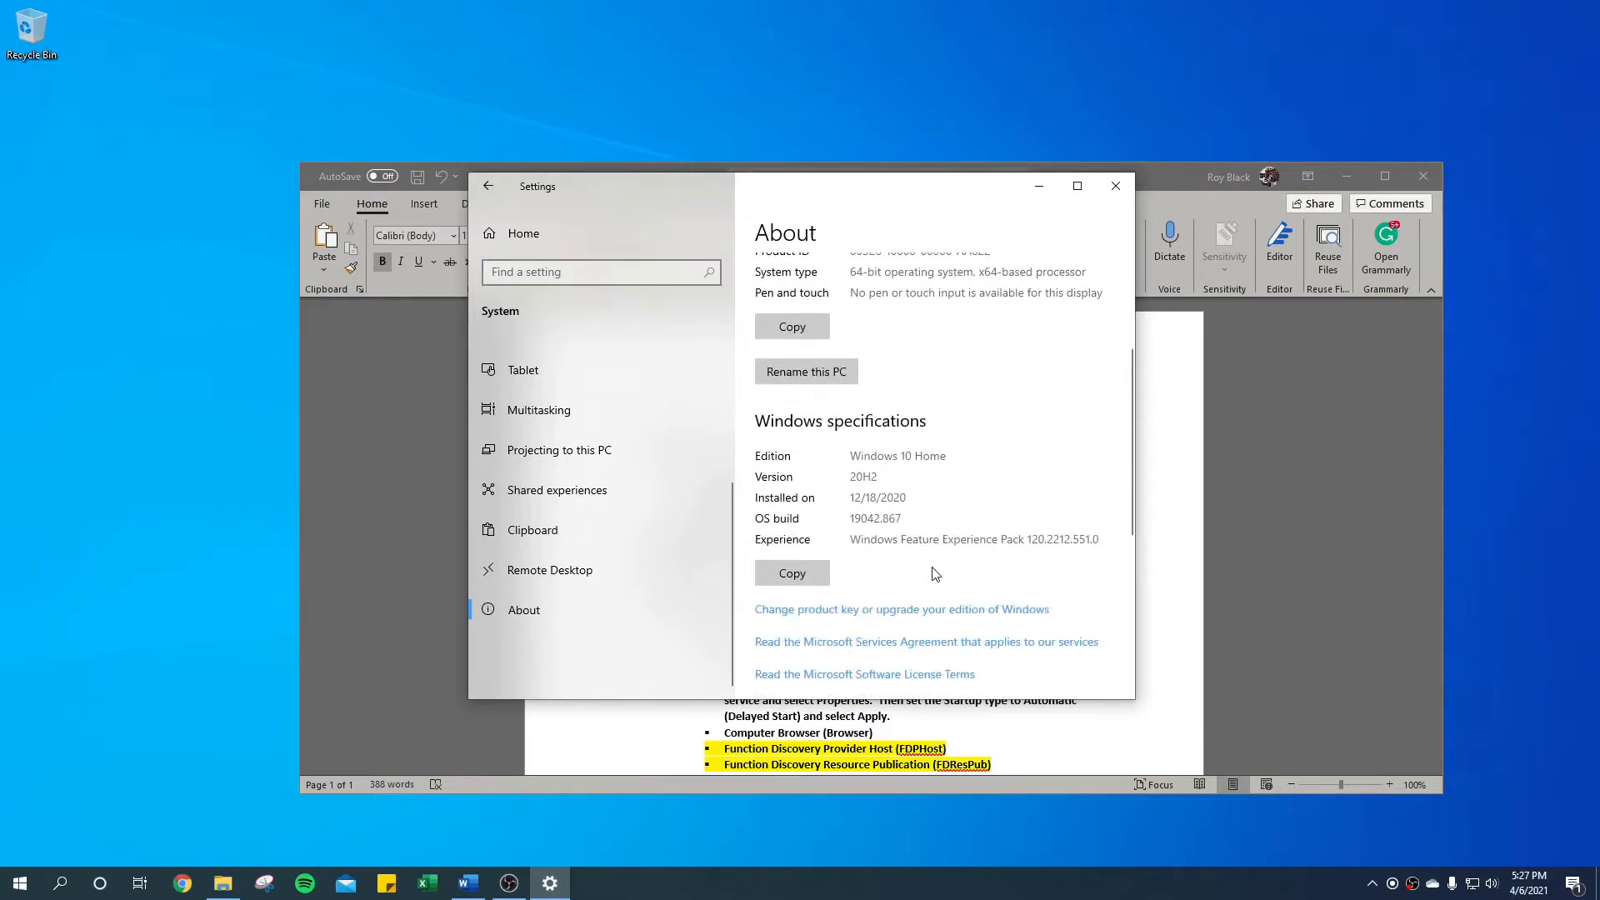
drag(876, 476, 808, 476)
click(907, 476)
click(1108, 193)
Step: Run winver from the Run dialog to check the Windows version, and close the About Windows dialog
scroll(850, 503, down, 1)
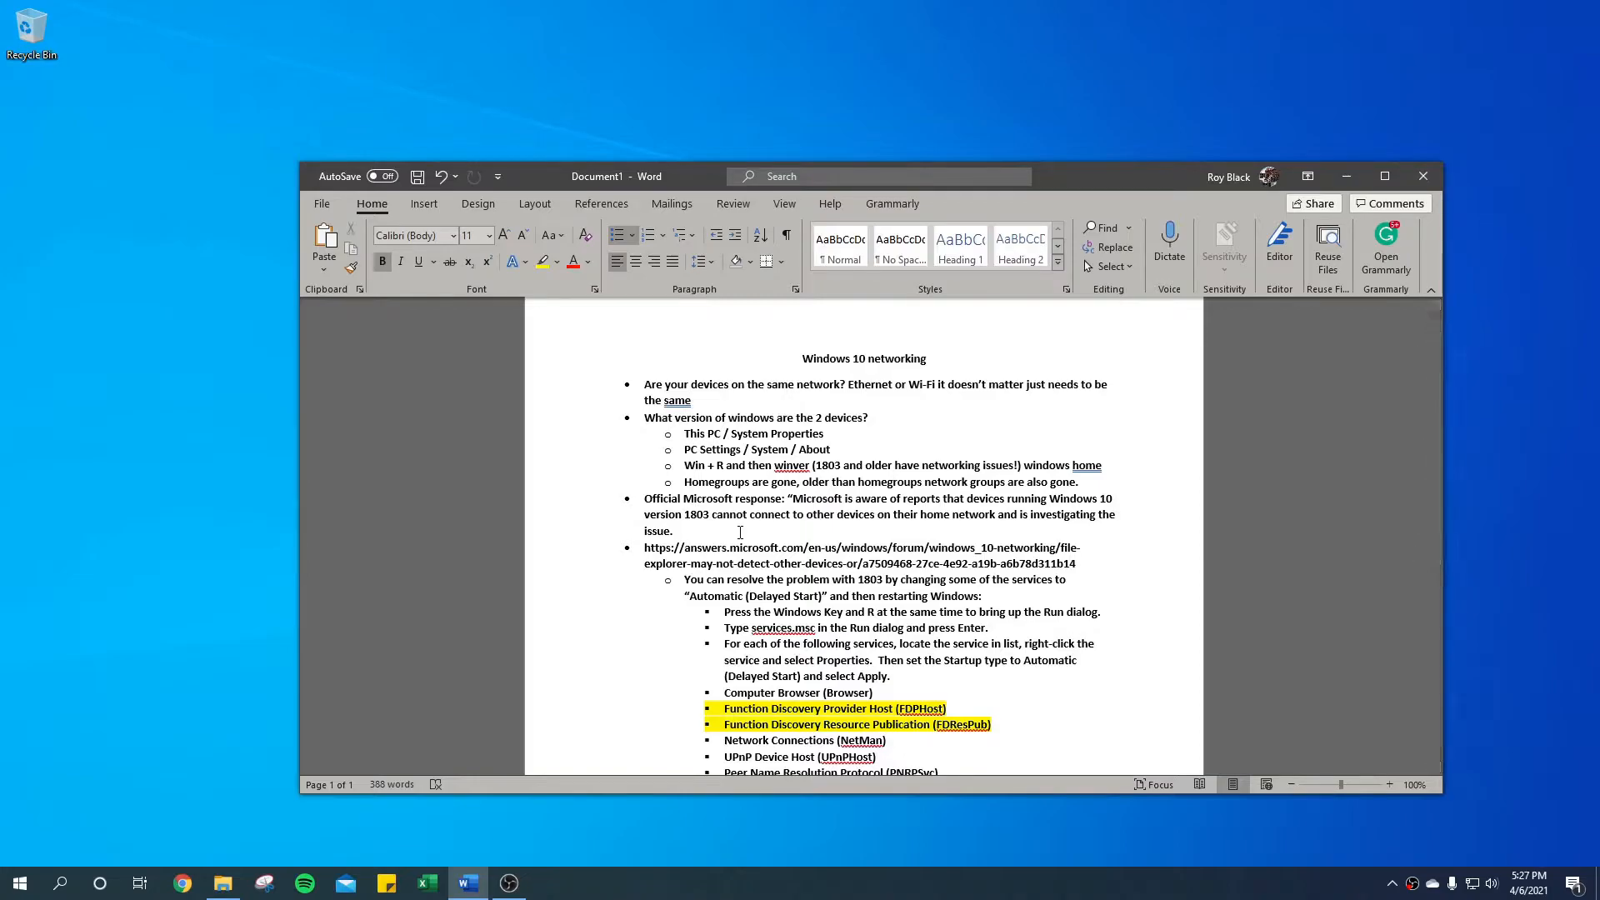
key(super+r)
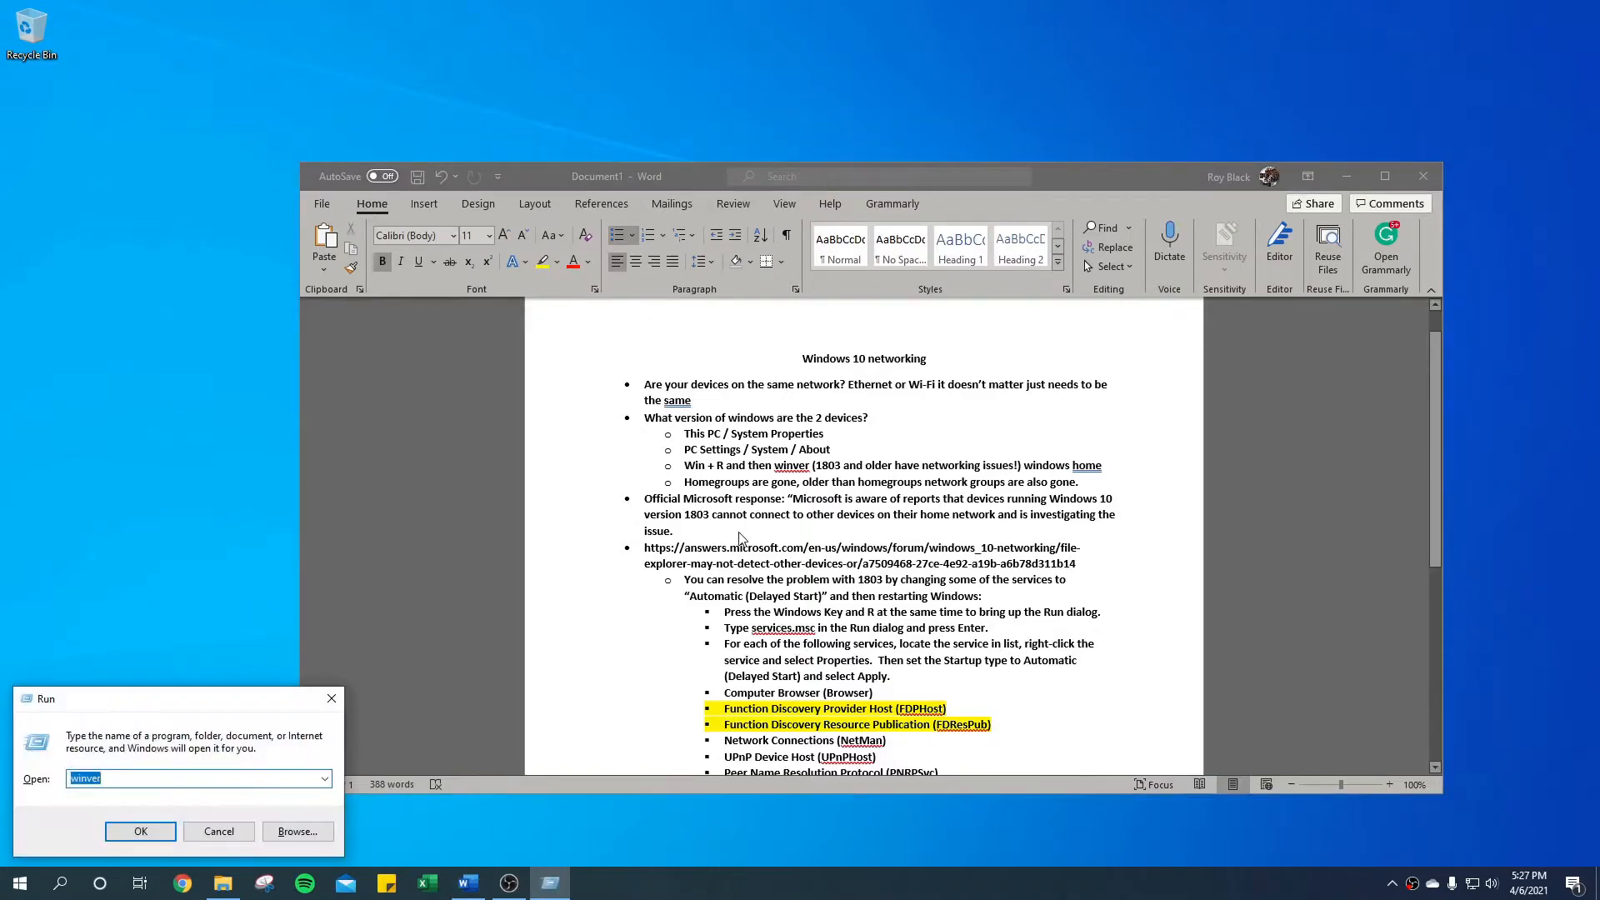
text(wi)
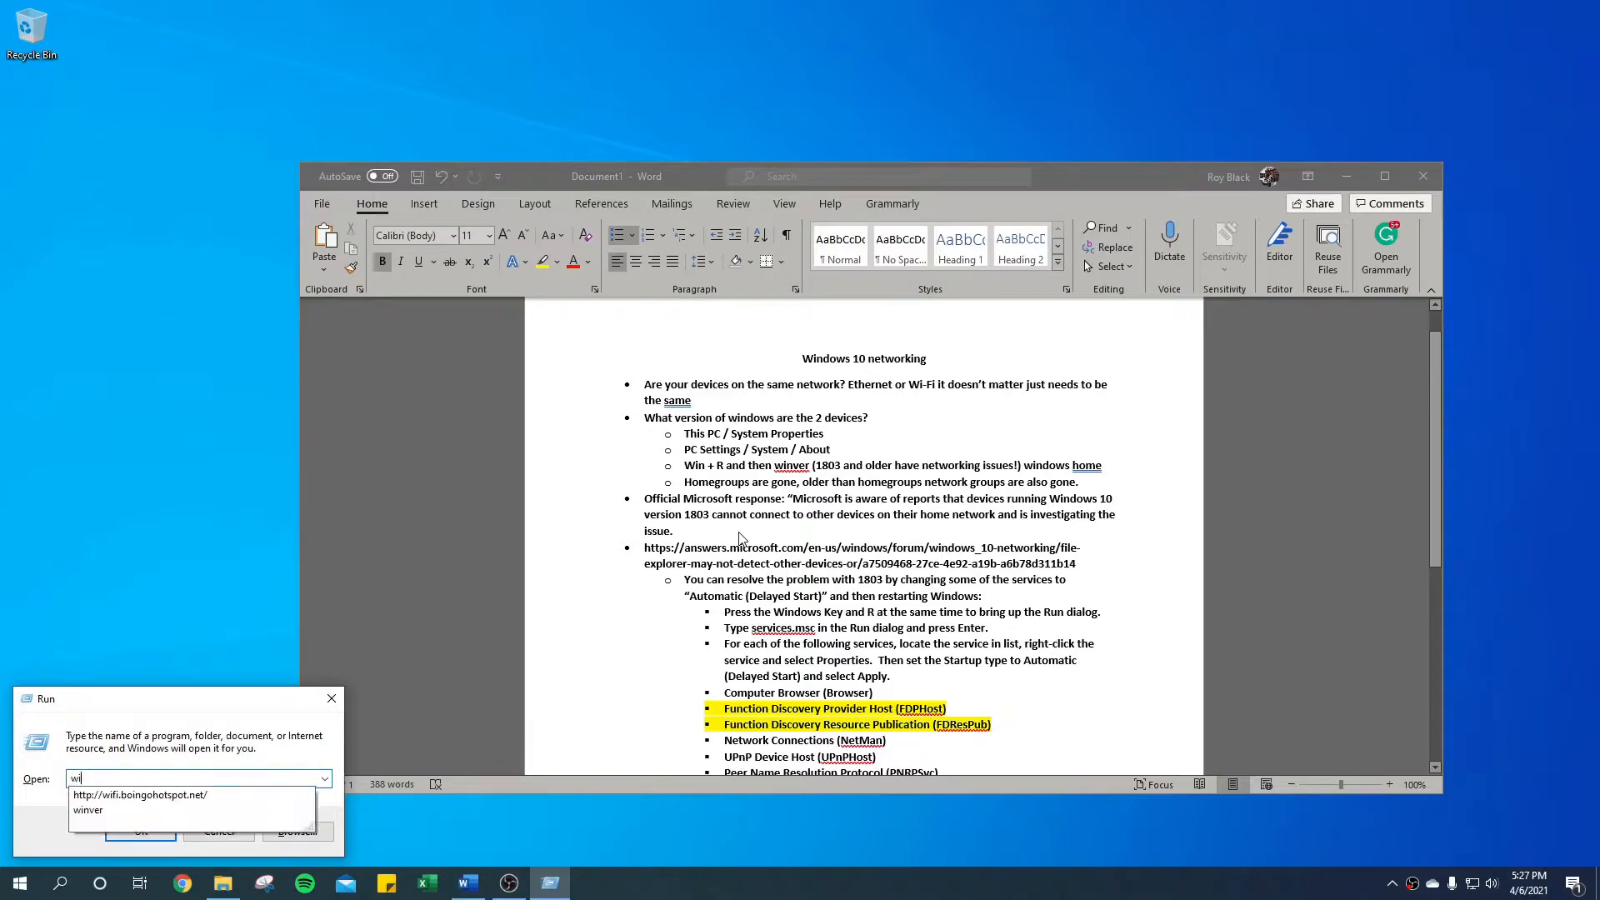
text(nver)
key(Return)
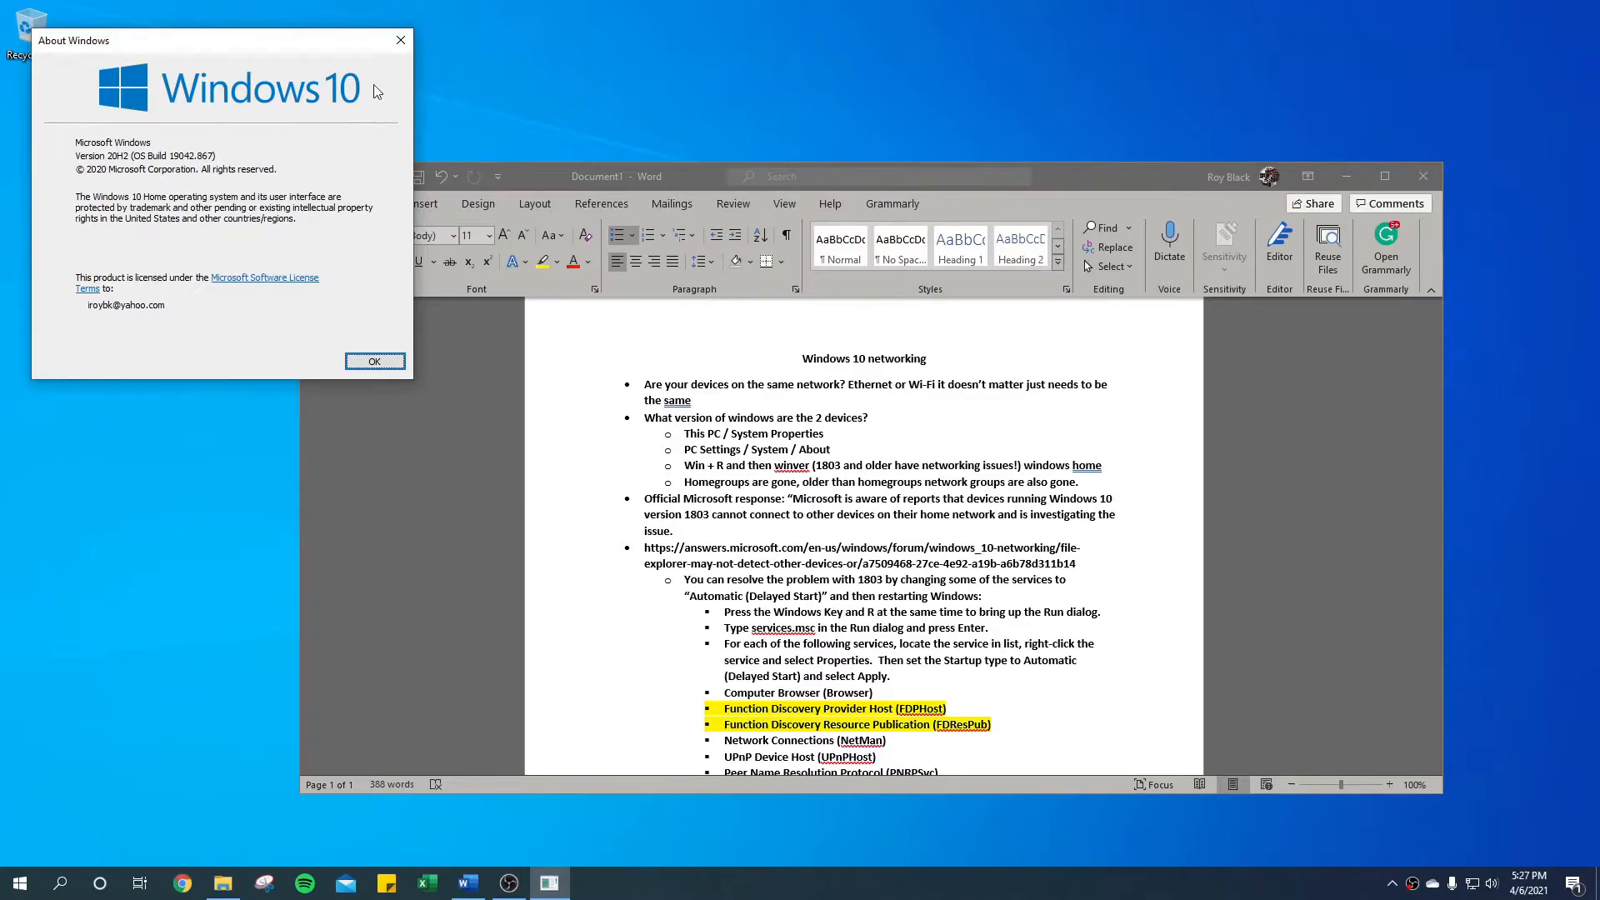
click(400, 40)
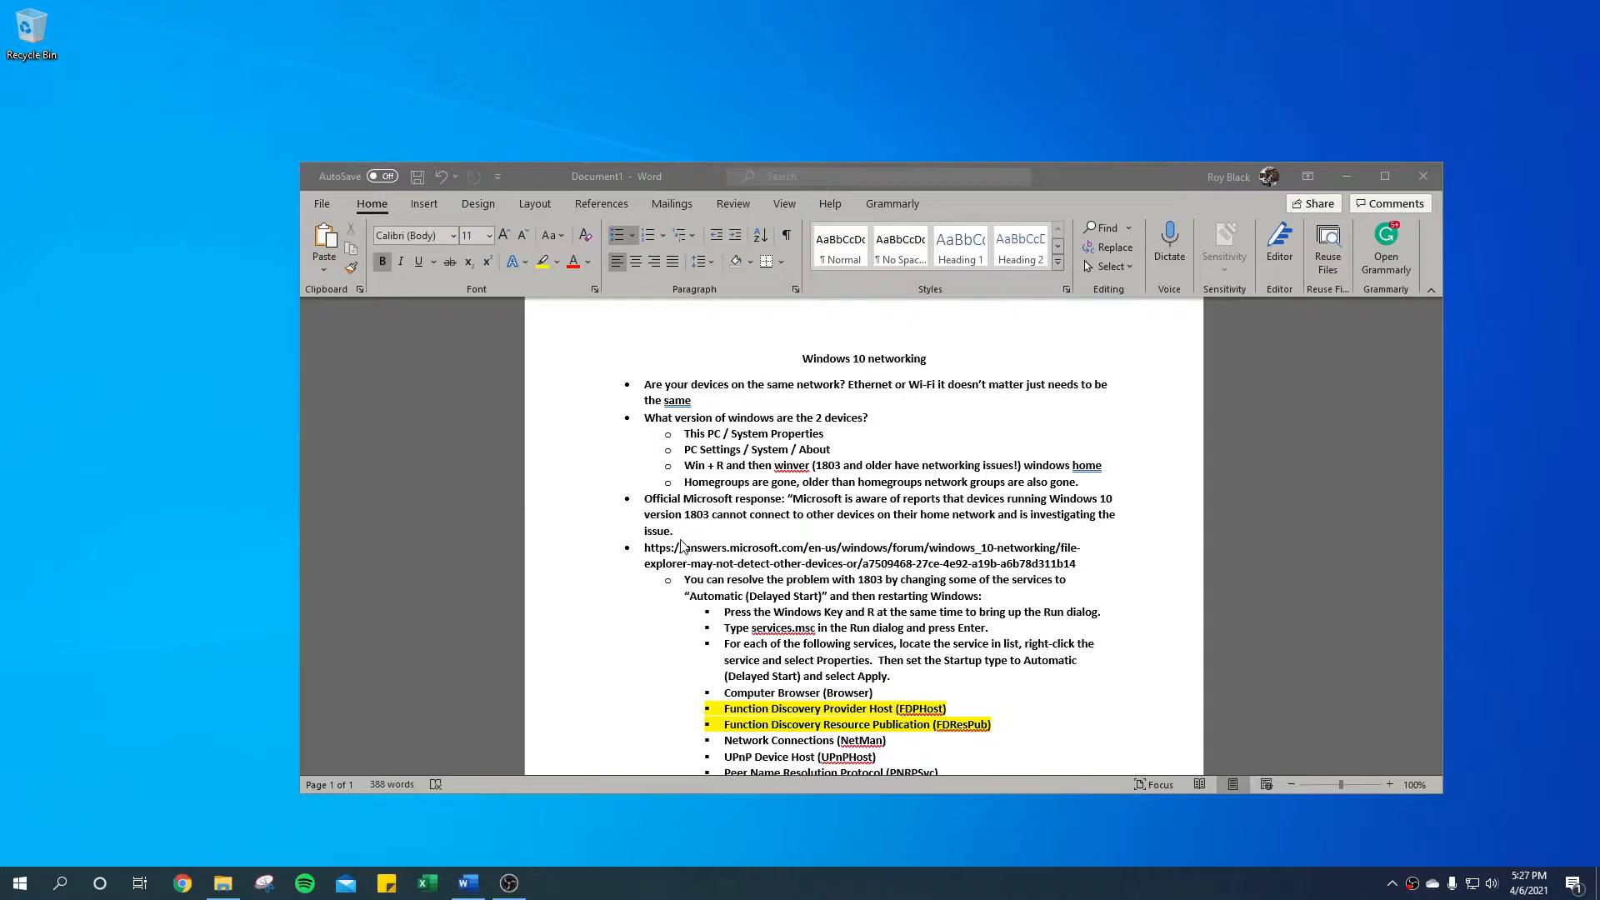
Step: Read the notes on the version 1803 services fix, cloud-based networking, network discovery and file and printer sharing
scroll(710, 548, down, 1)
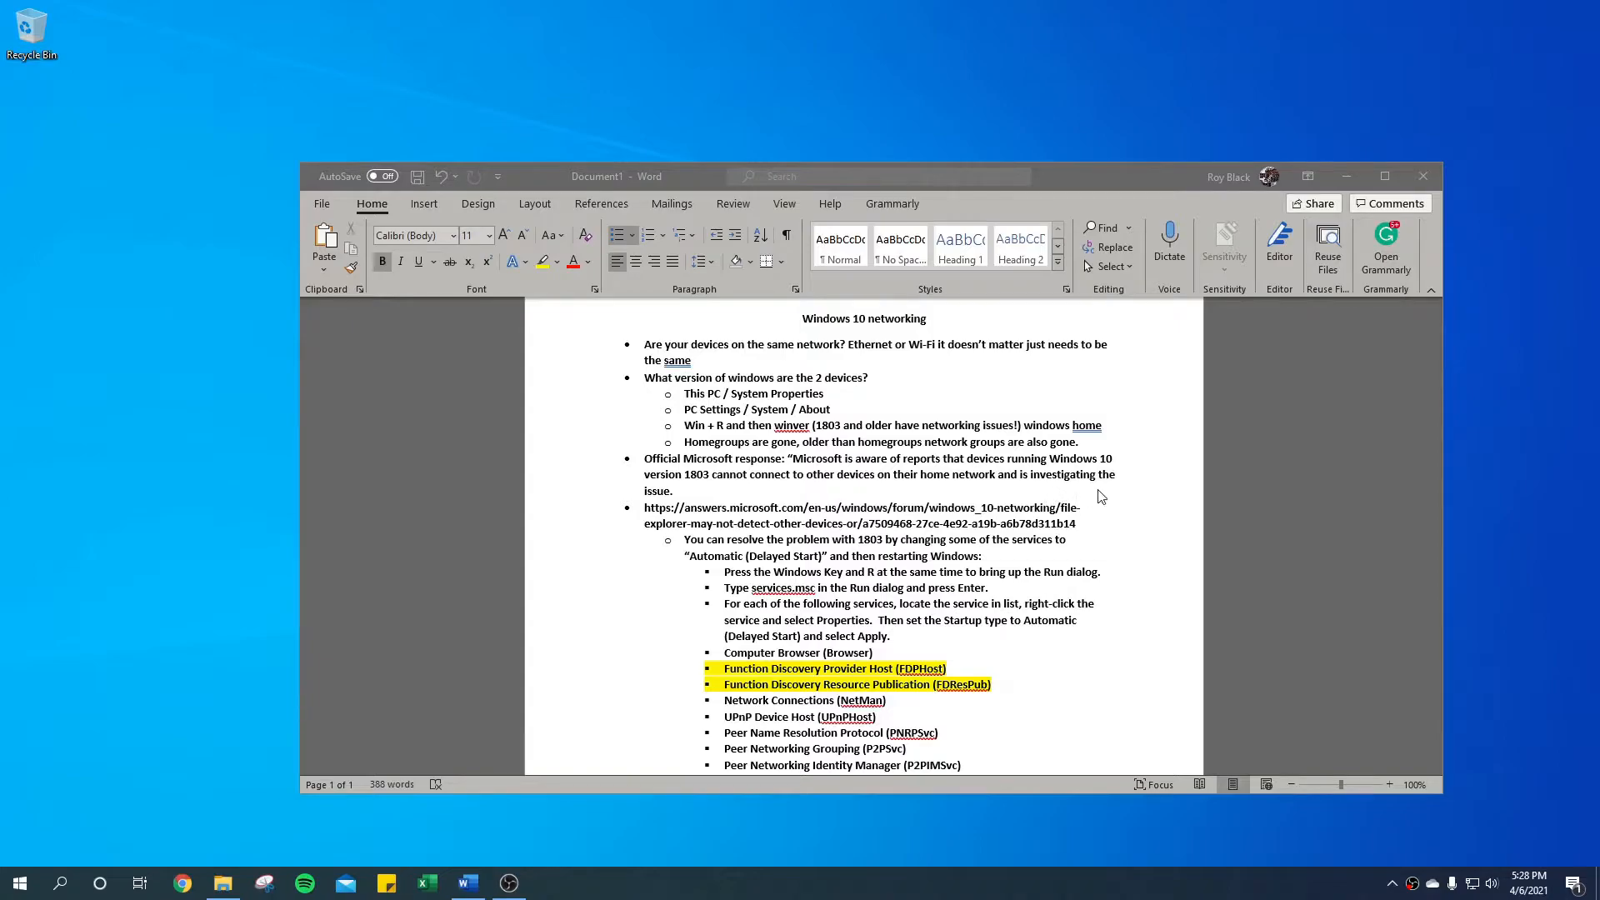
scroll(1102, 512, down, 2)
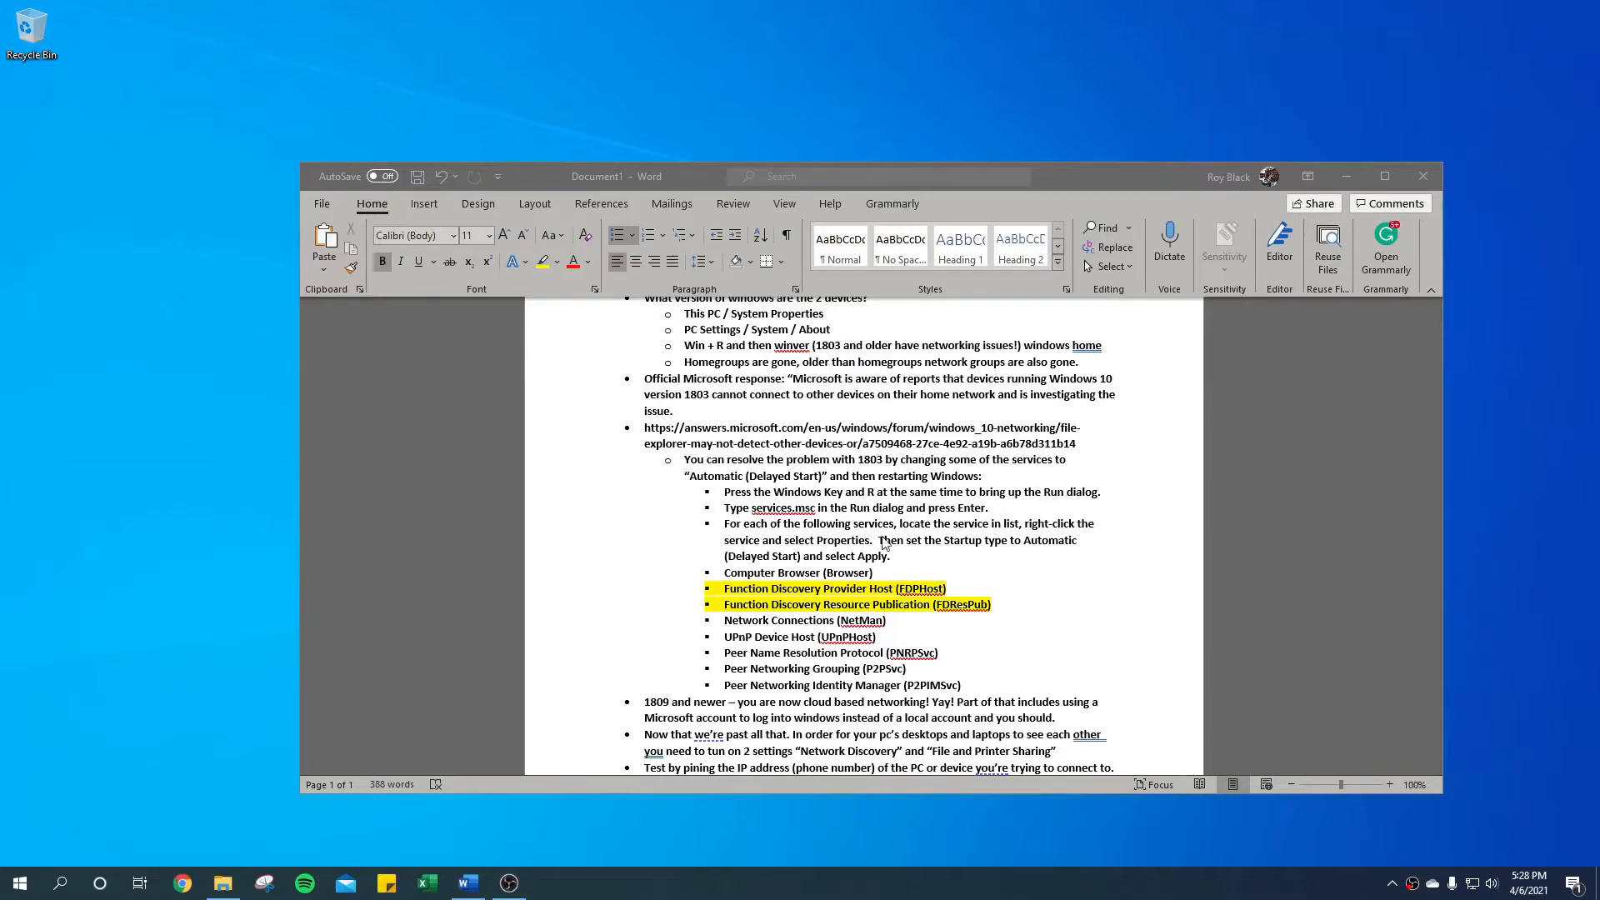
scroll(1008, 600, down, 1)
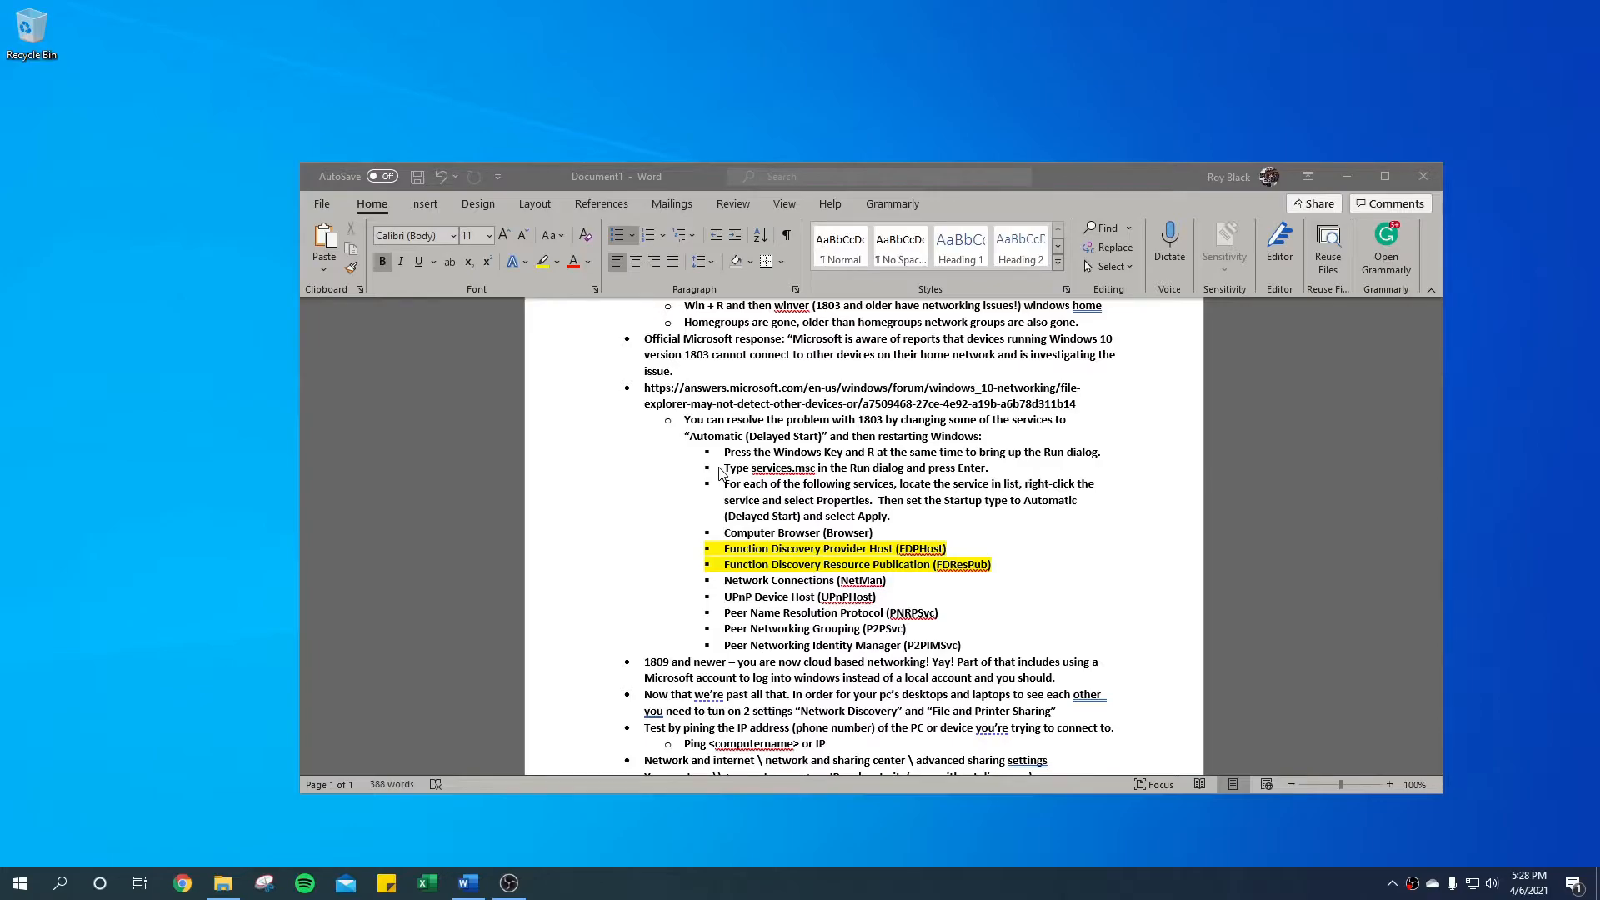
scroll(874, 558, down, 1)
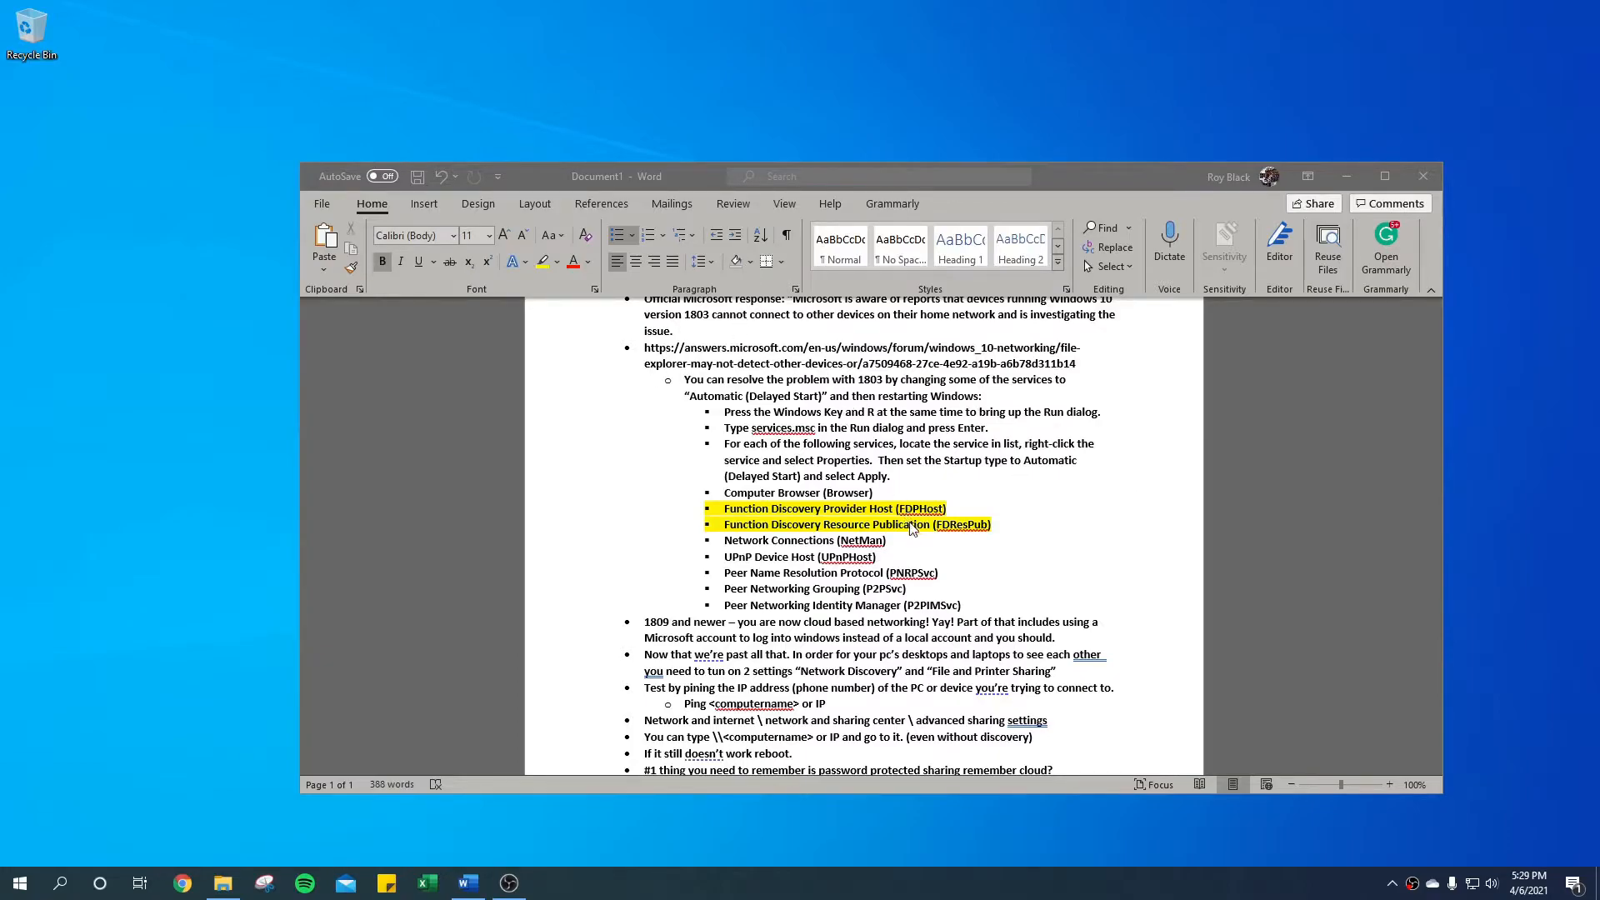
scroll(1000, 518, up, 1)
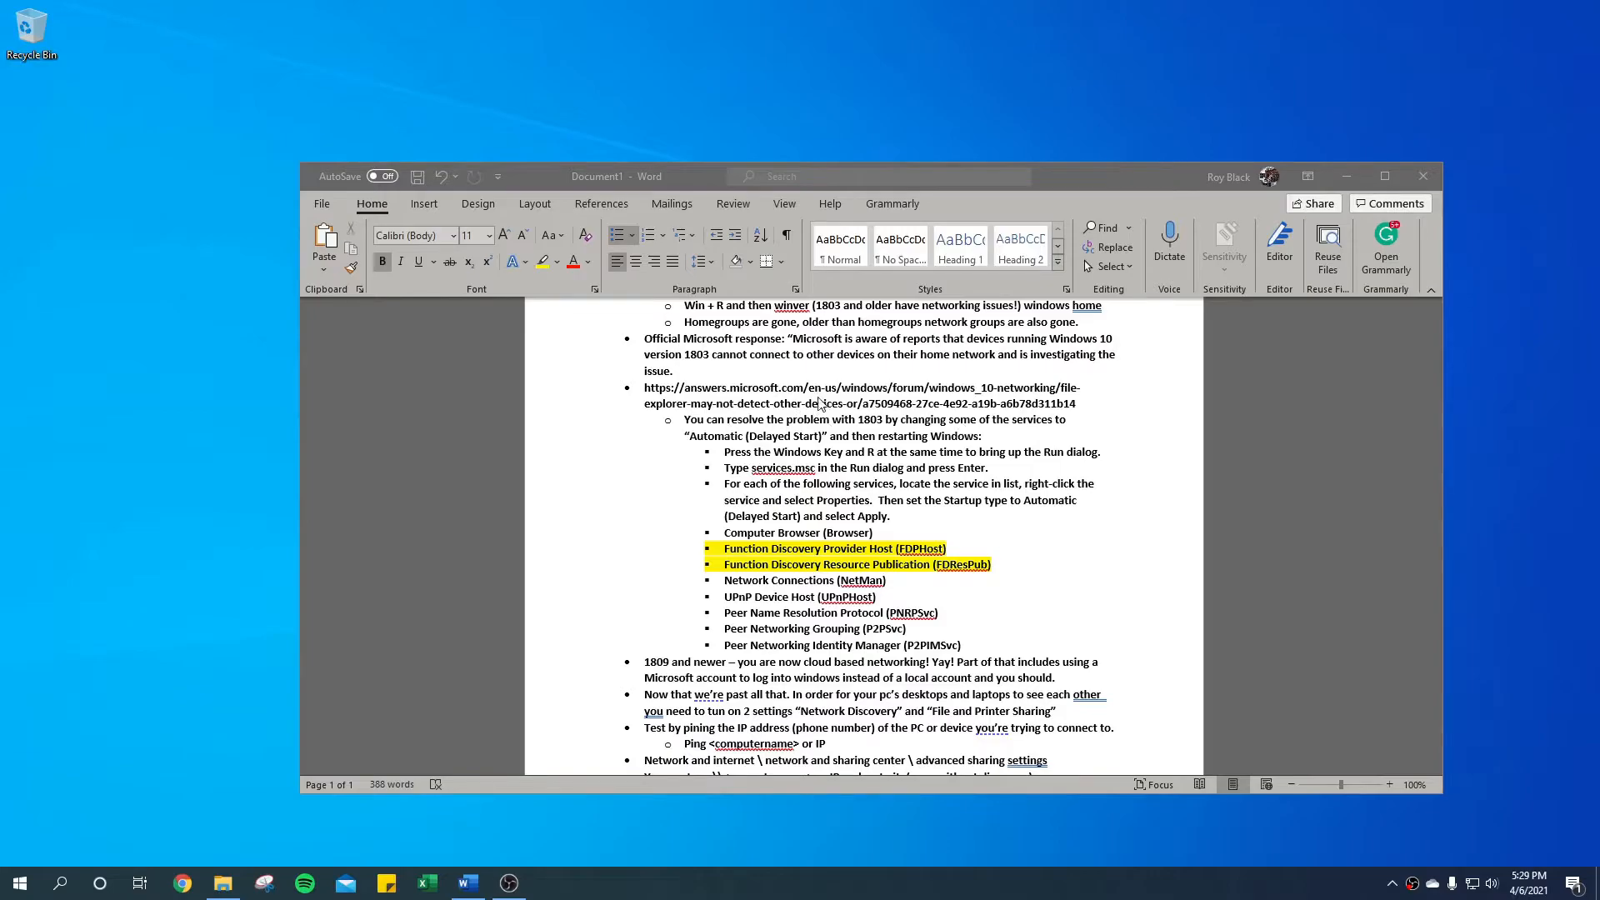
scroll(964, 494, down, 1)
scroll(1063, 535, down, 1)
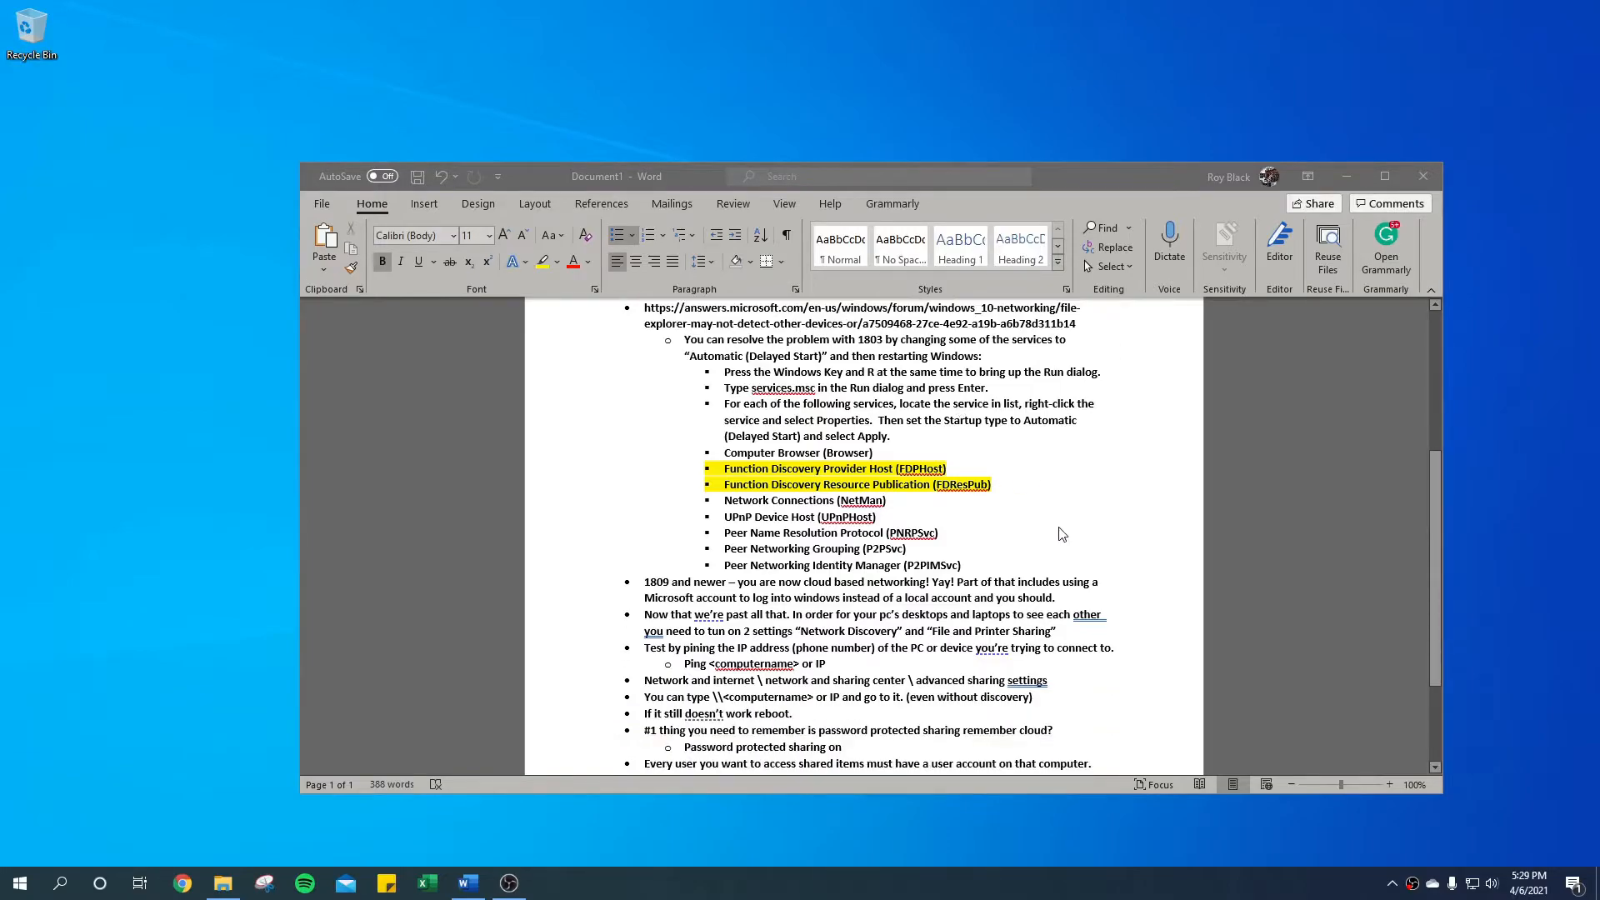
scroll(1060, 534, down, 1)
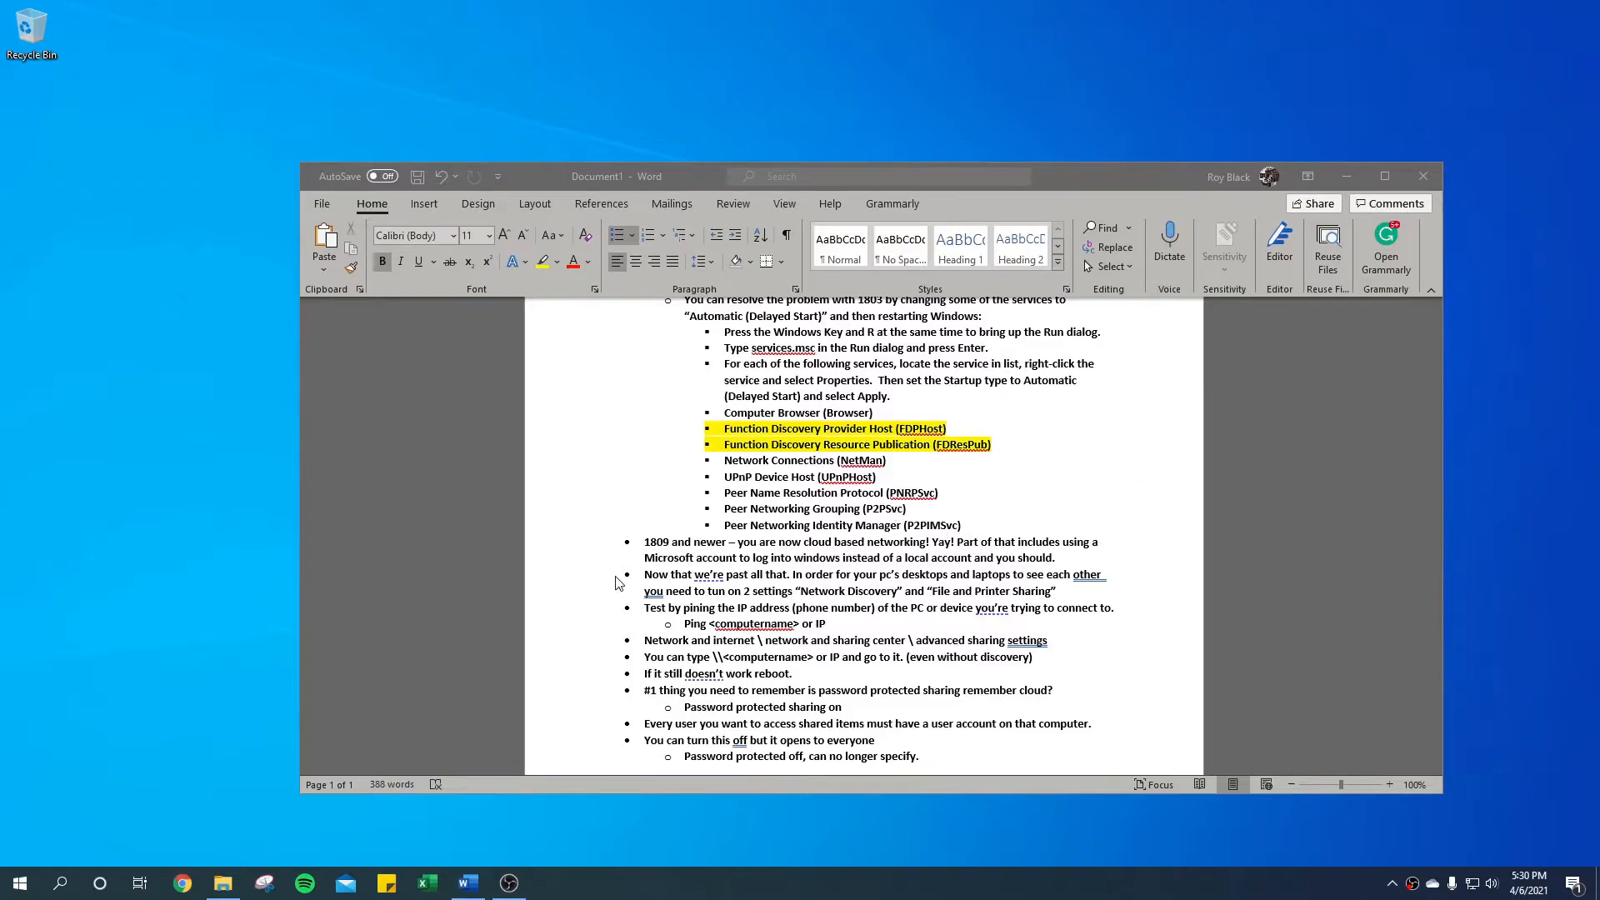
scroll(702, 434, up, 2)
scroll(704, 450, up, 3)
scroll(906, 395, up, 3)
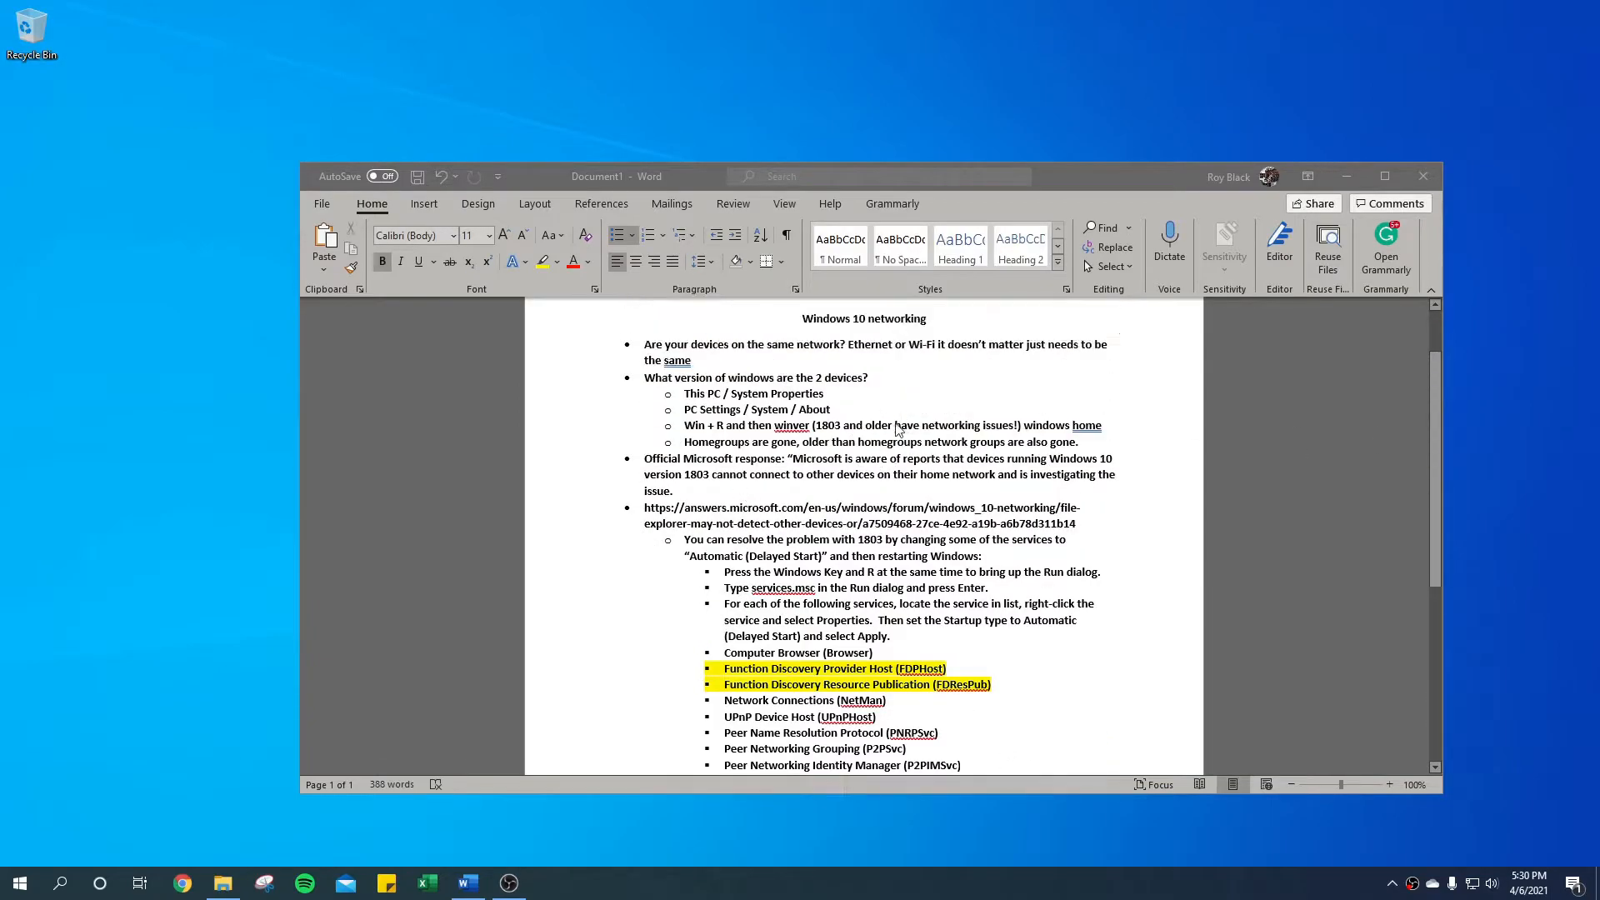
scroll(861, 588, down, 4)
scroll(861, 588, down, 3)
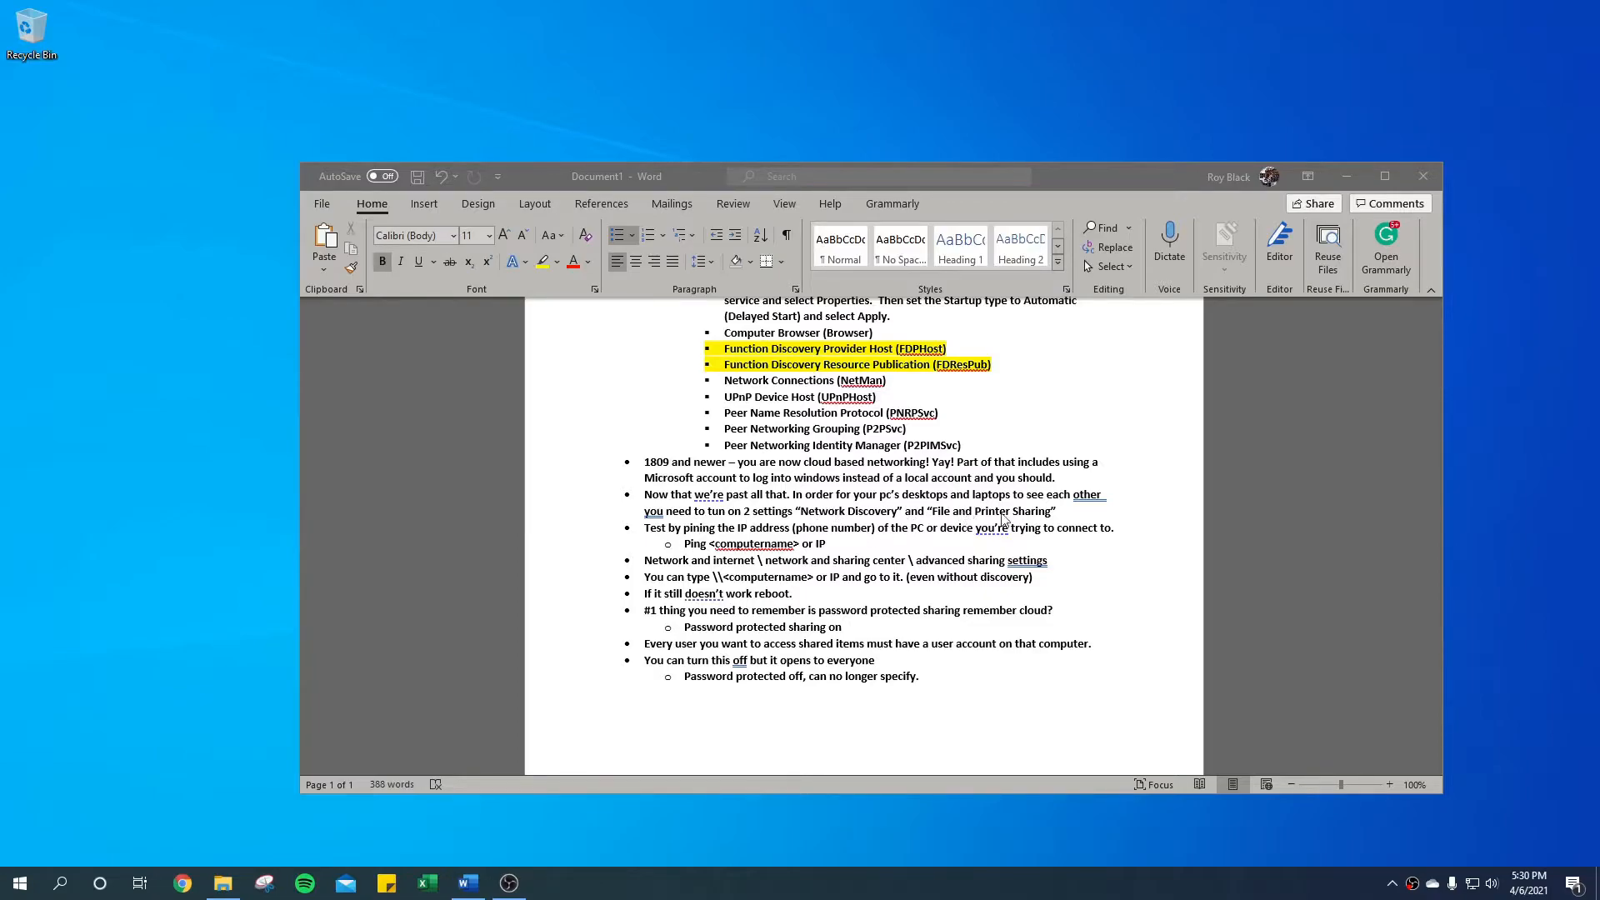
Step: Review the private profile's network discovery and file and printer sharing options in the advanced sharing settings, and close the network settings windows
mouse_move(1472, 882)
right_click(1474, 892)
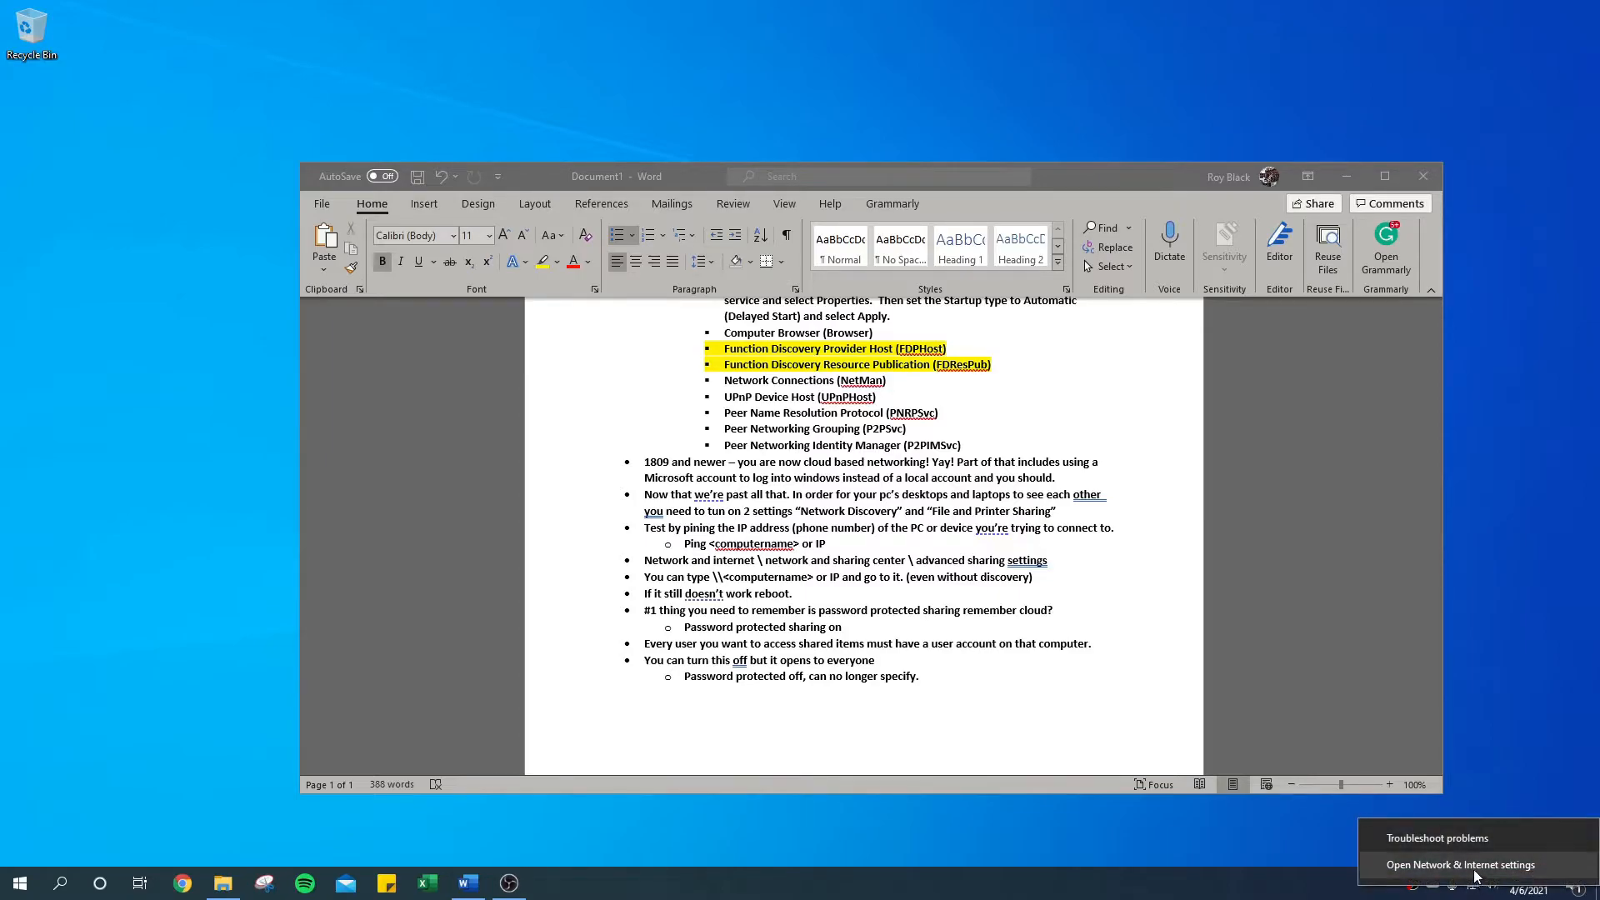
click(1457, 867)
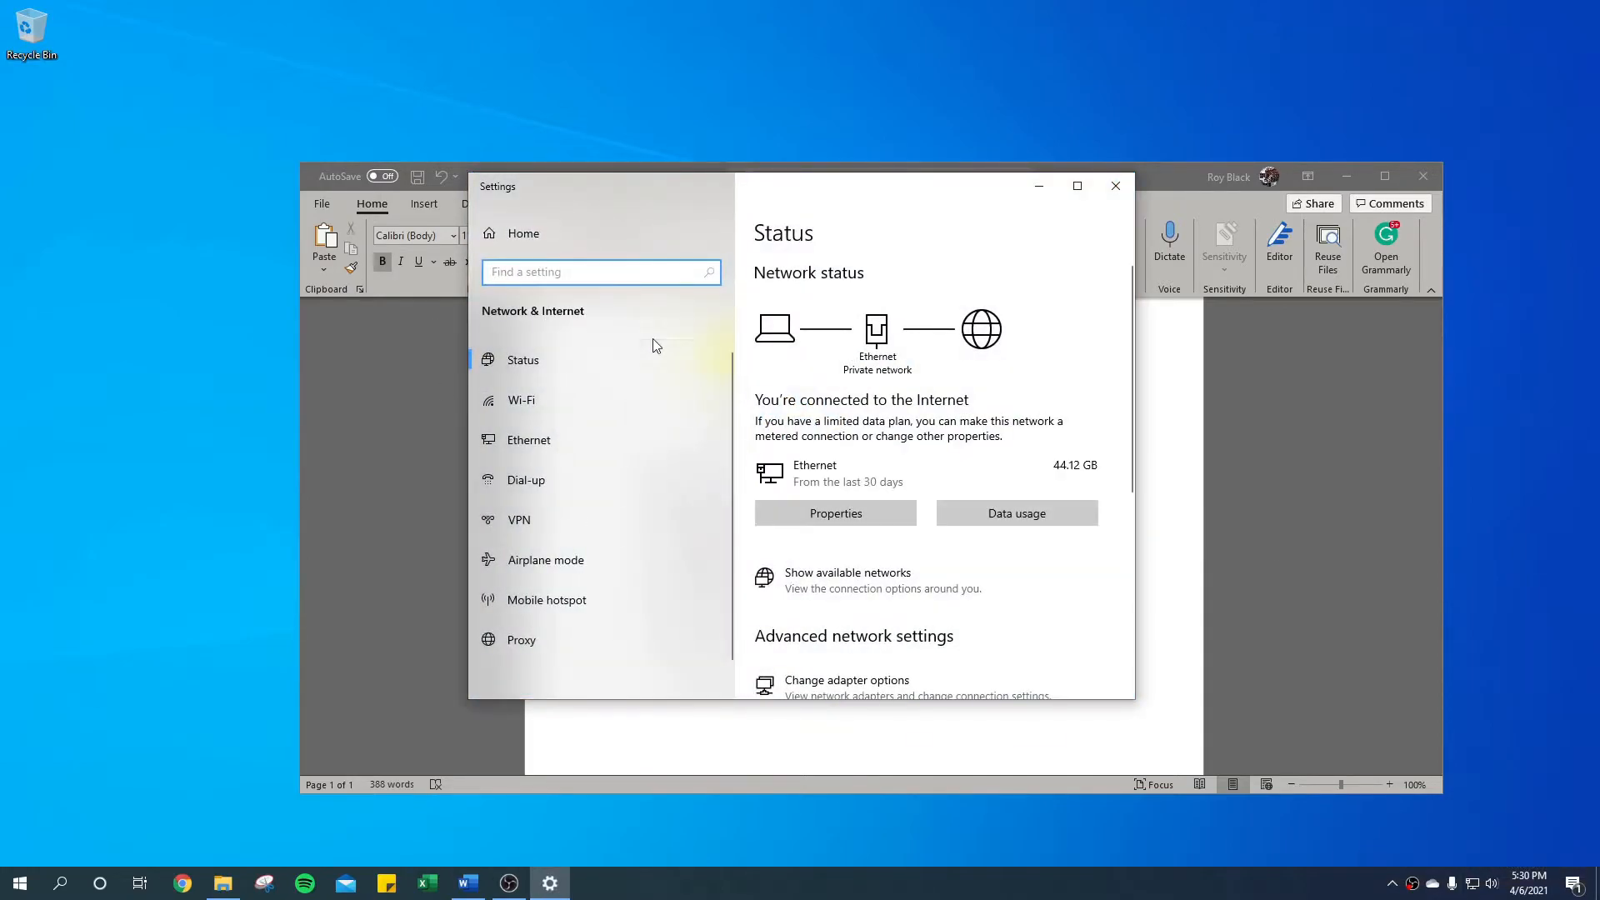
scroll(900, 461, down, 3)
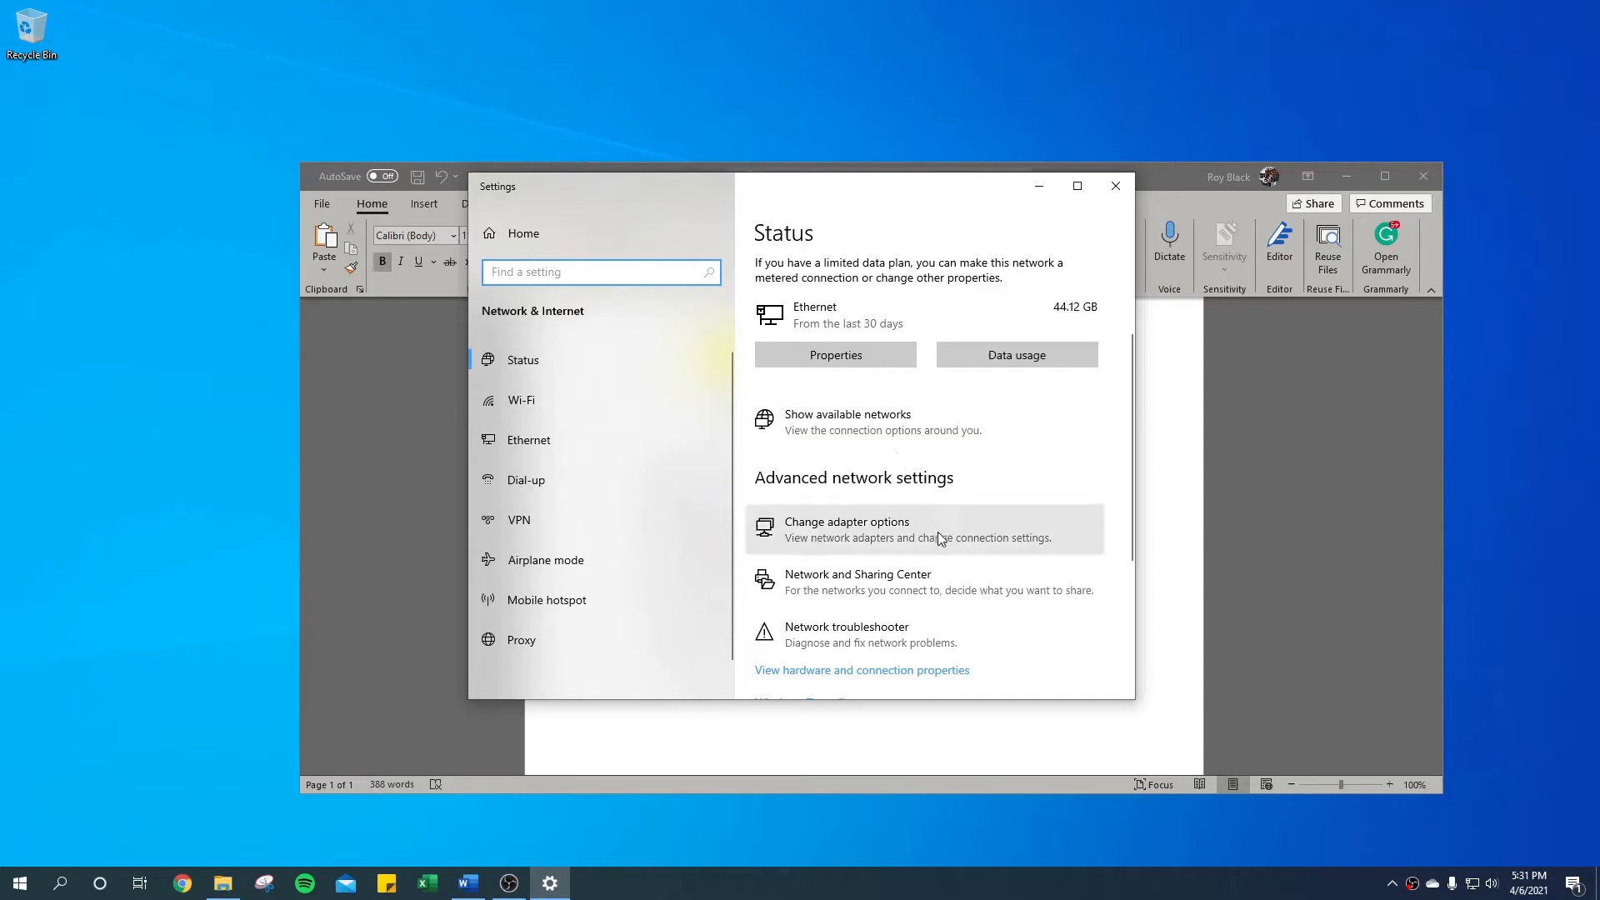
click(854, 594)
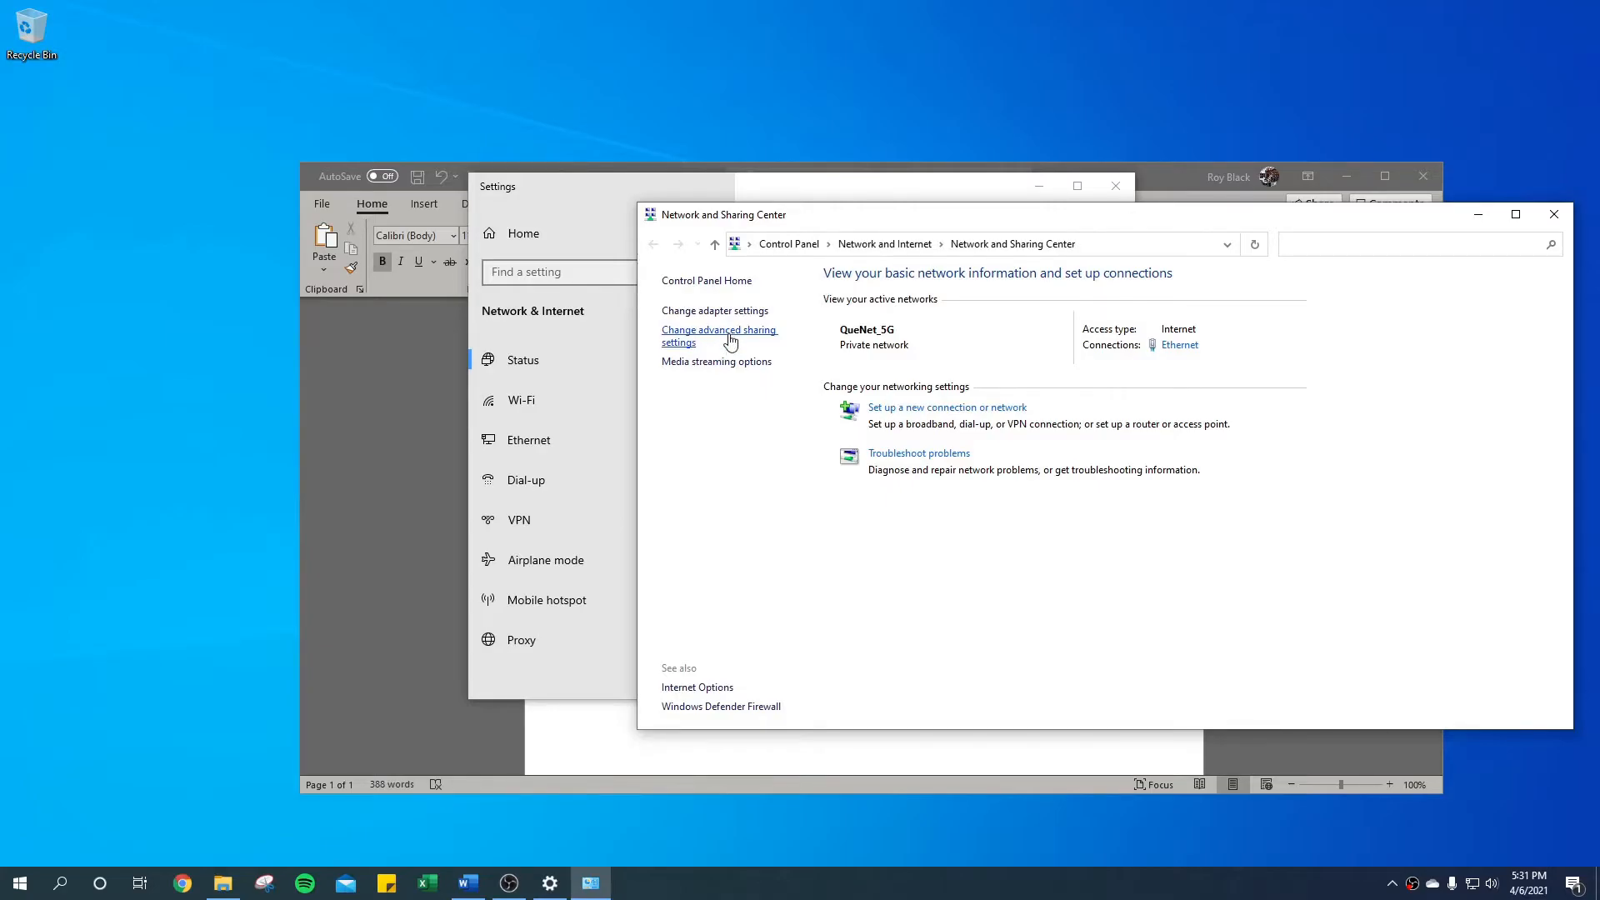
click(727, 337)
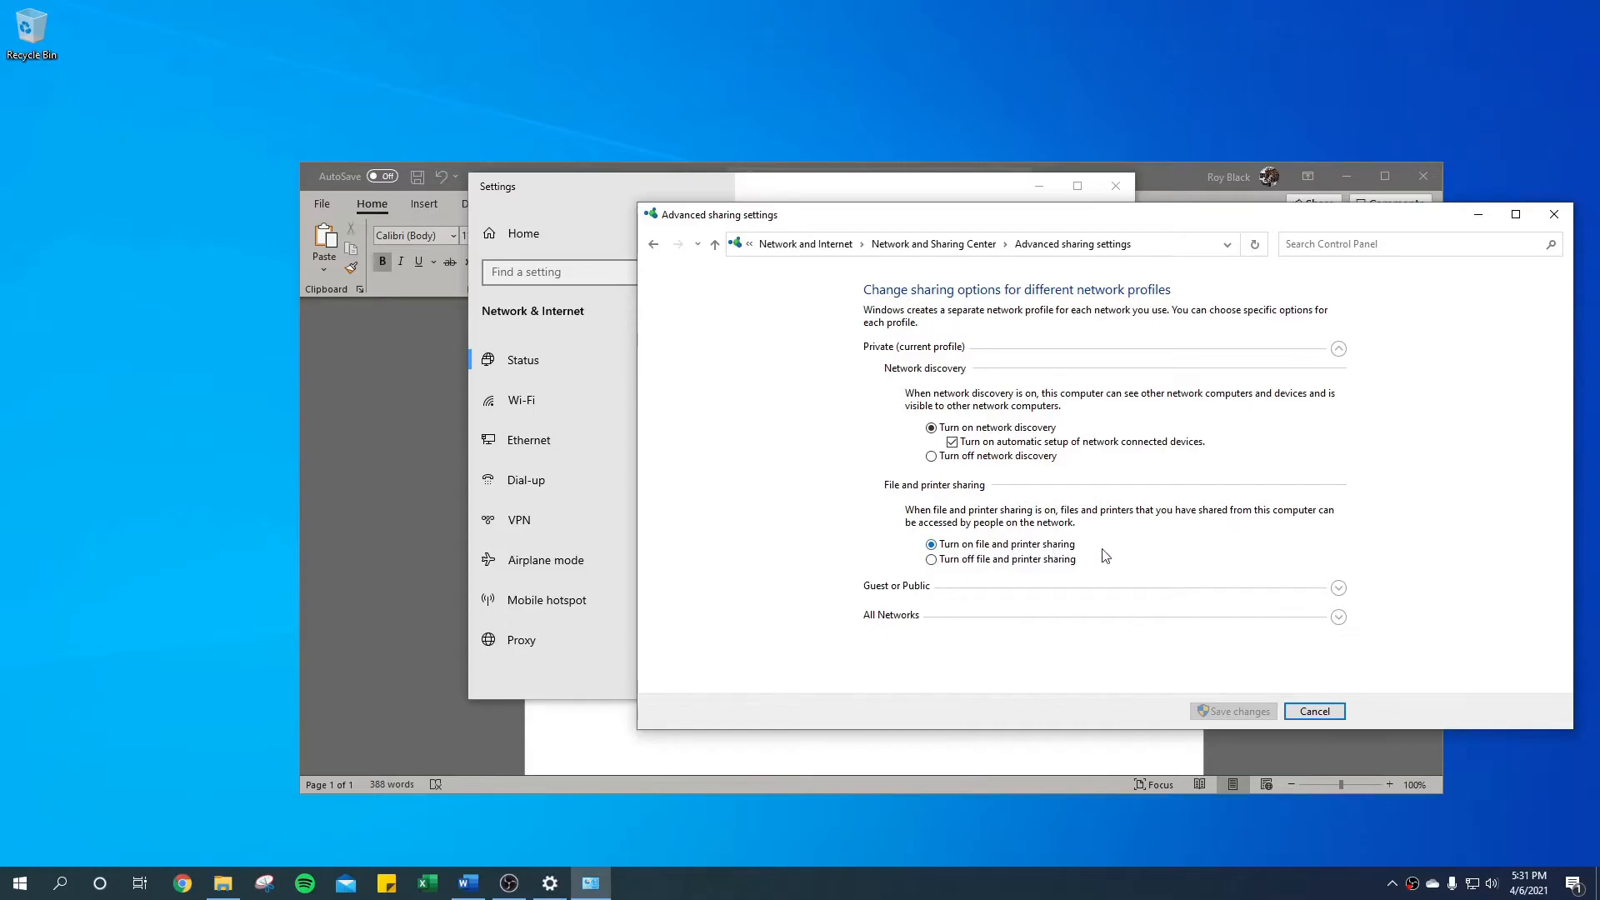
drag(1081, 222, 811, 250)
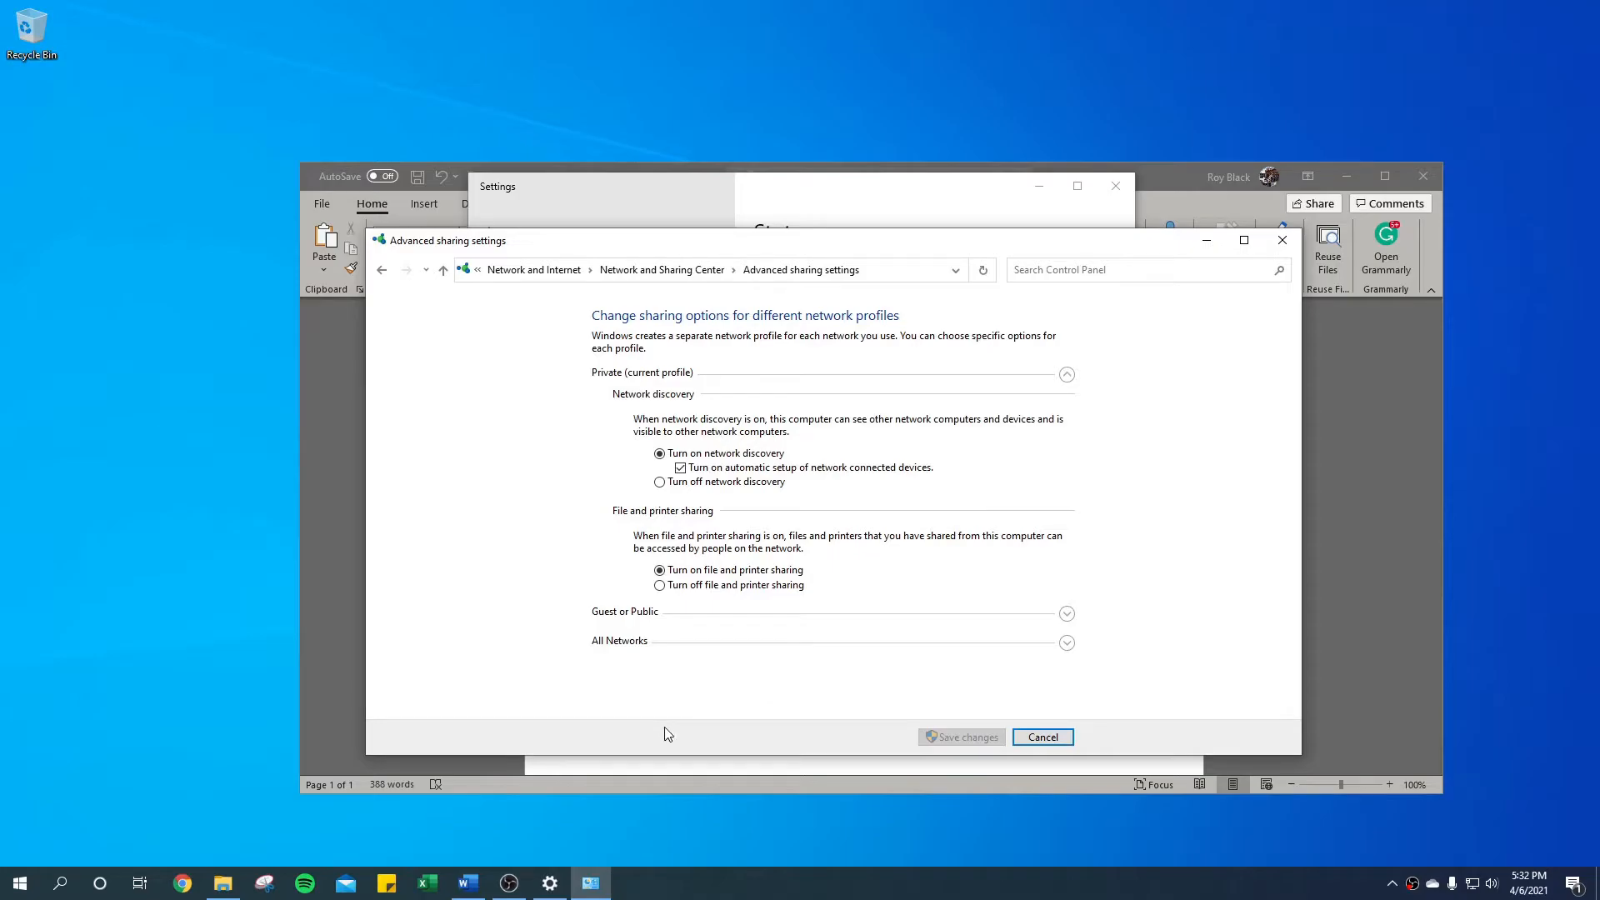
click(1274, 248)
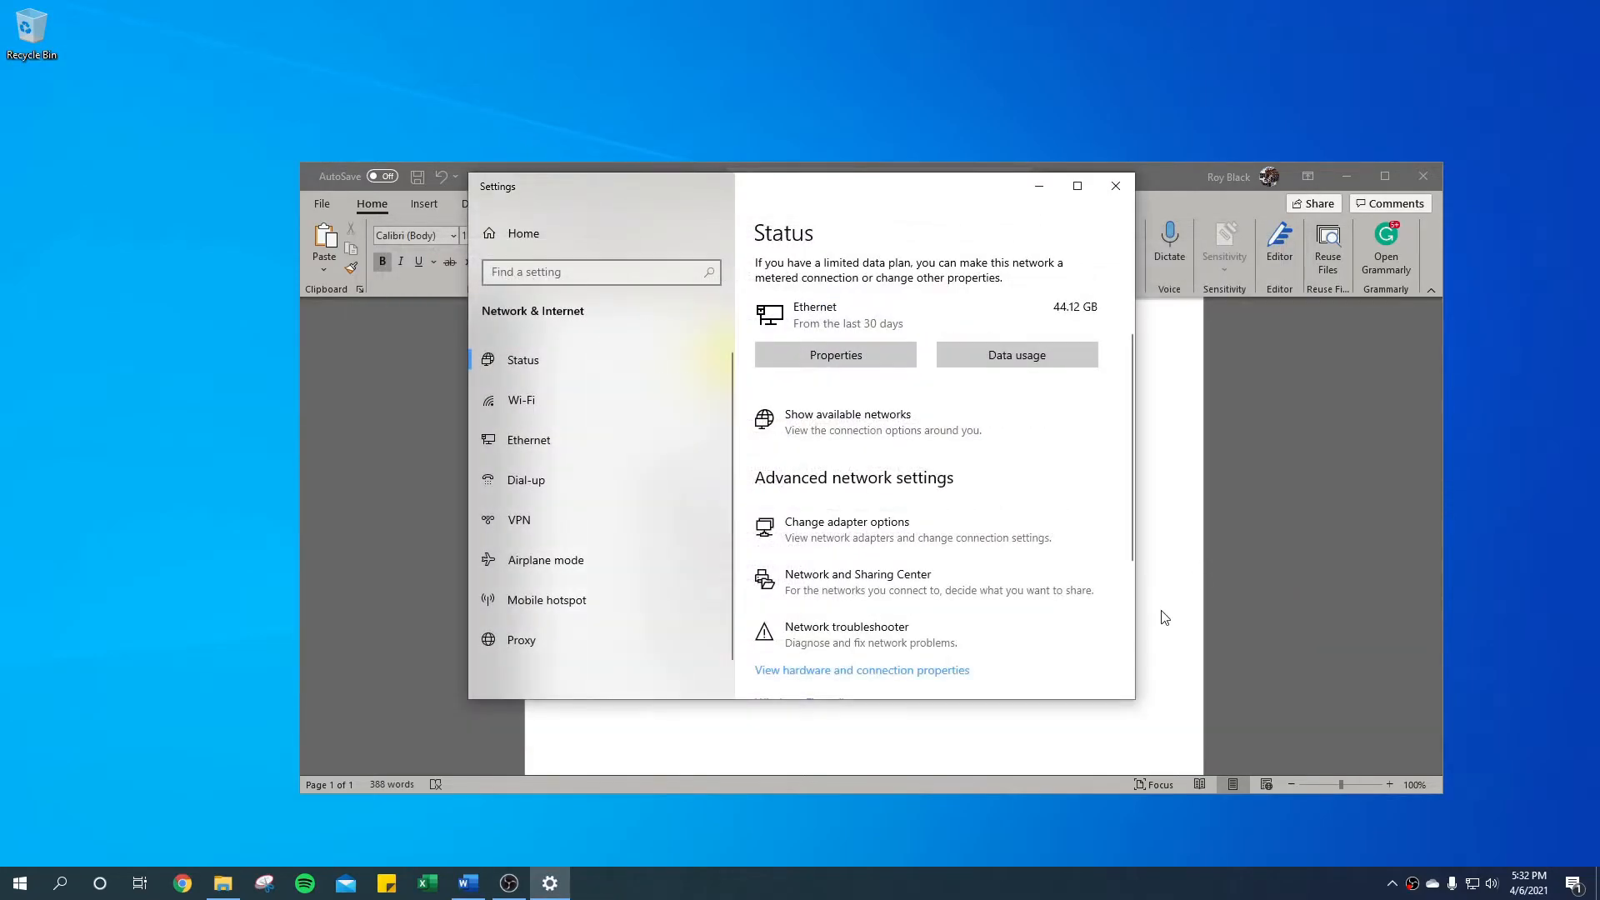
click(1115, 204)
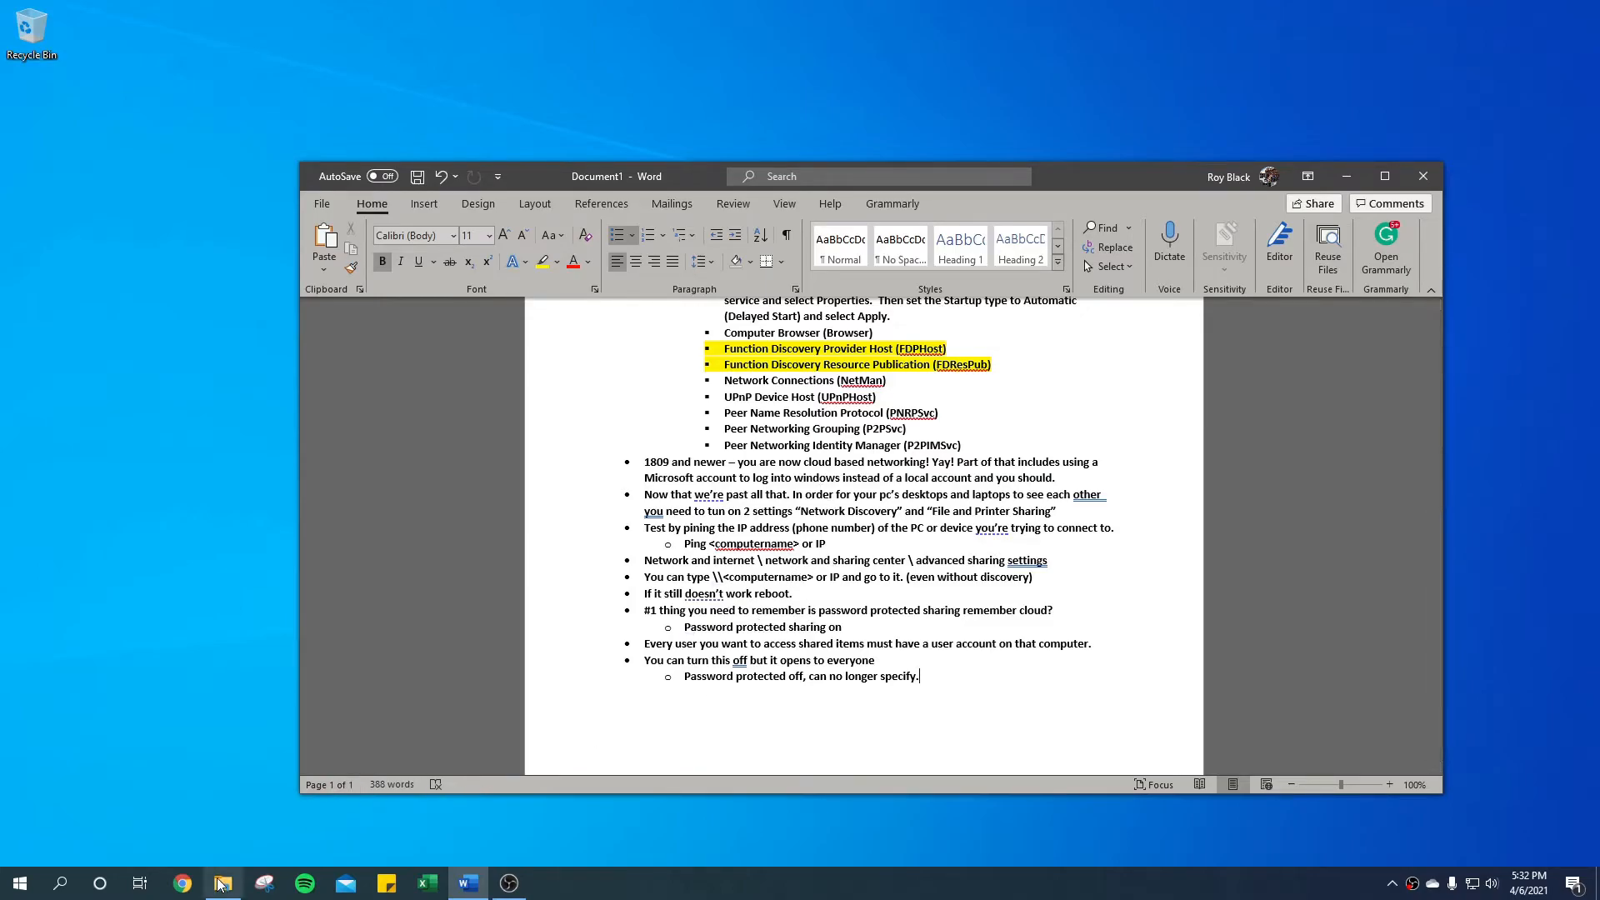
Step: View the computers and devices on the network in File Explorer, and minimize its window
mouse_move(223, 892)
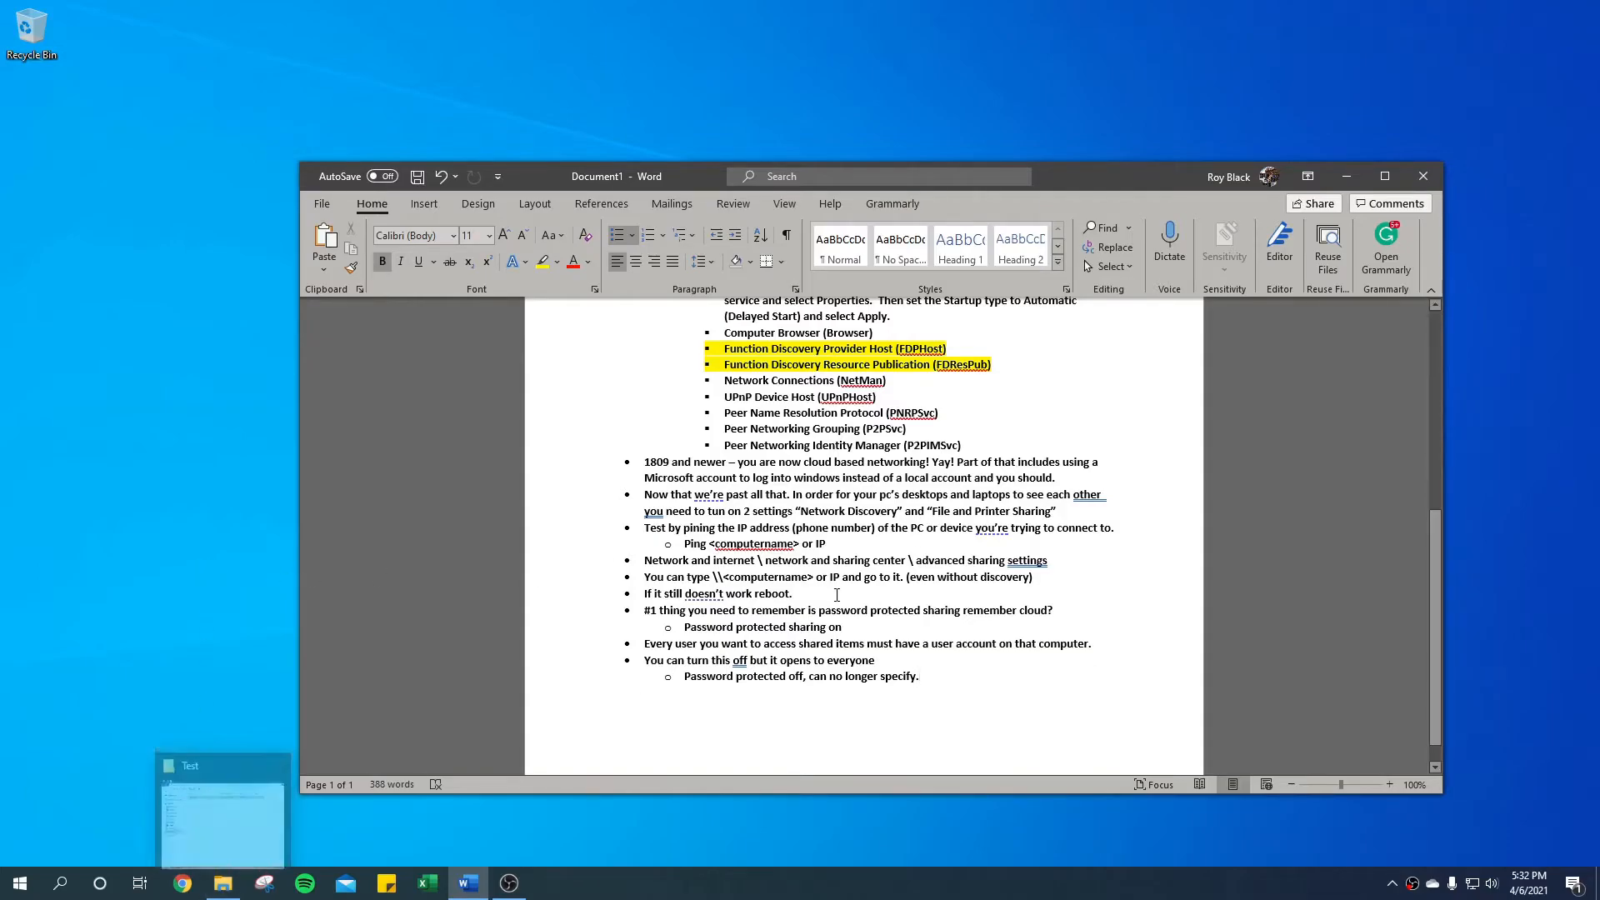
click(222, 883)
click(359, 522)
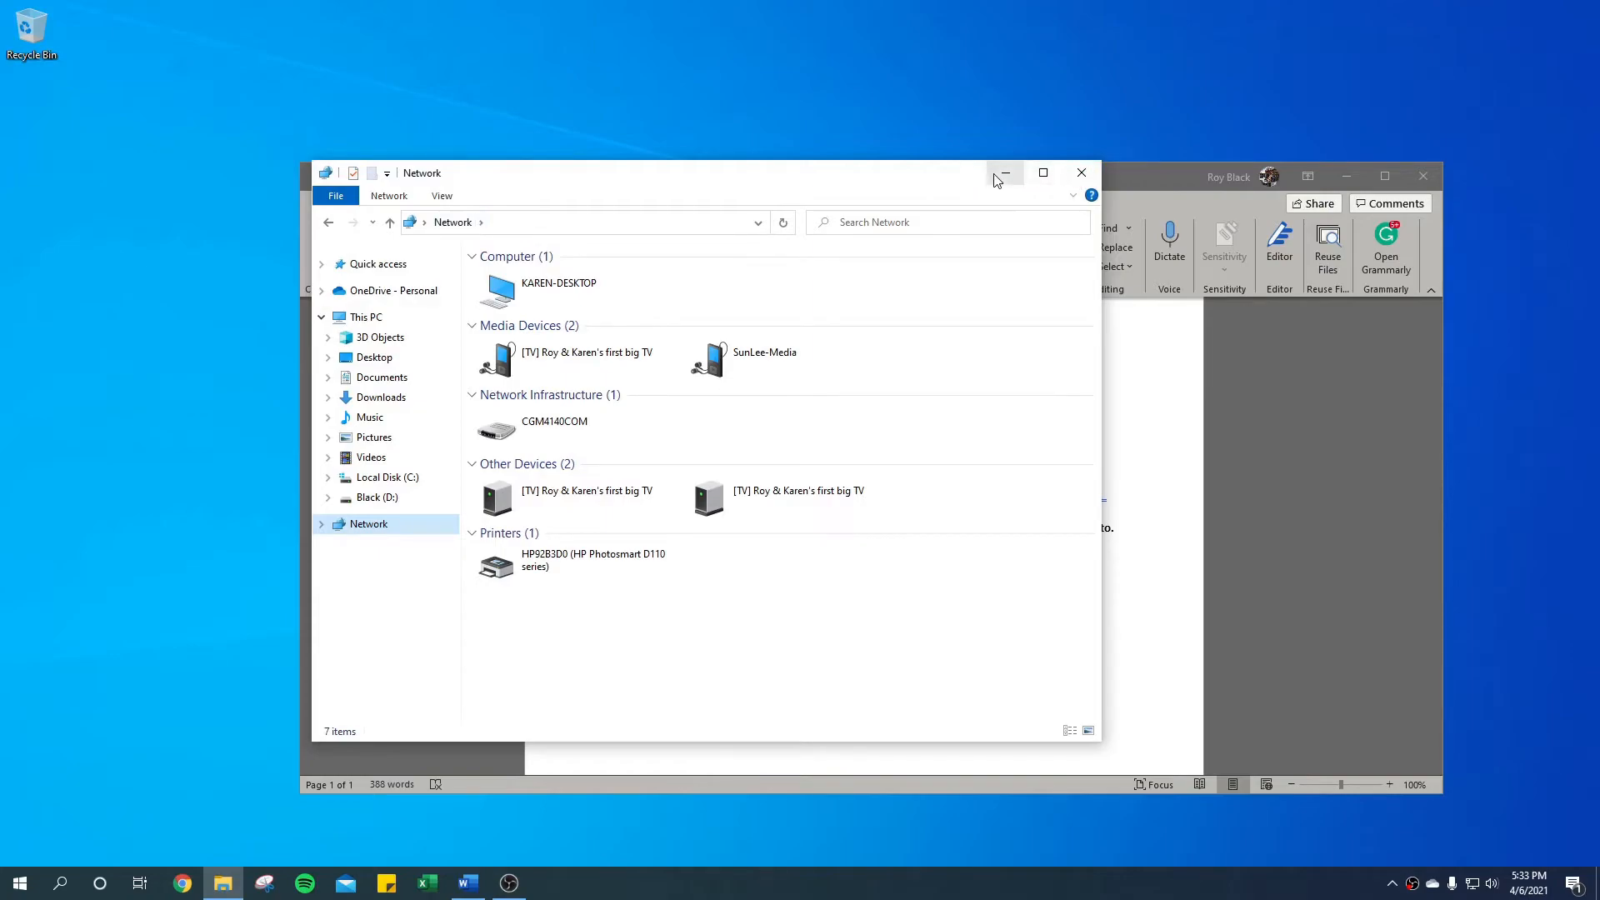
right_click(10, 890)
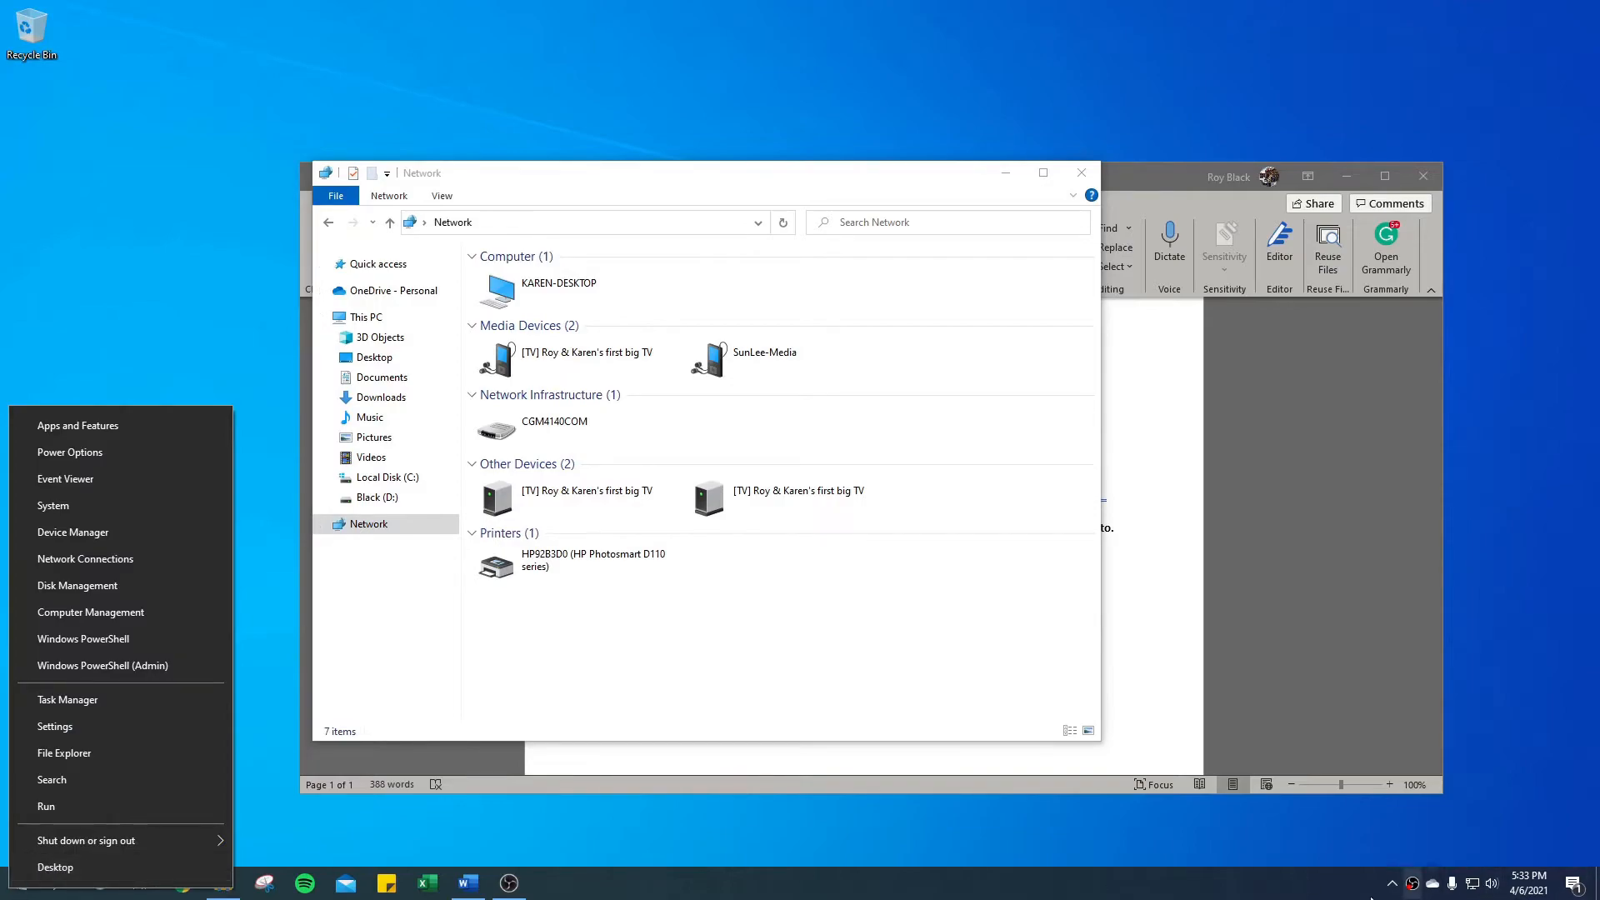
click(190, 223)
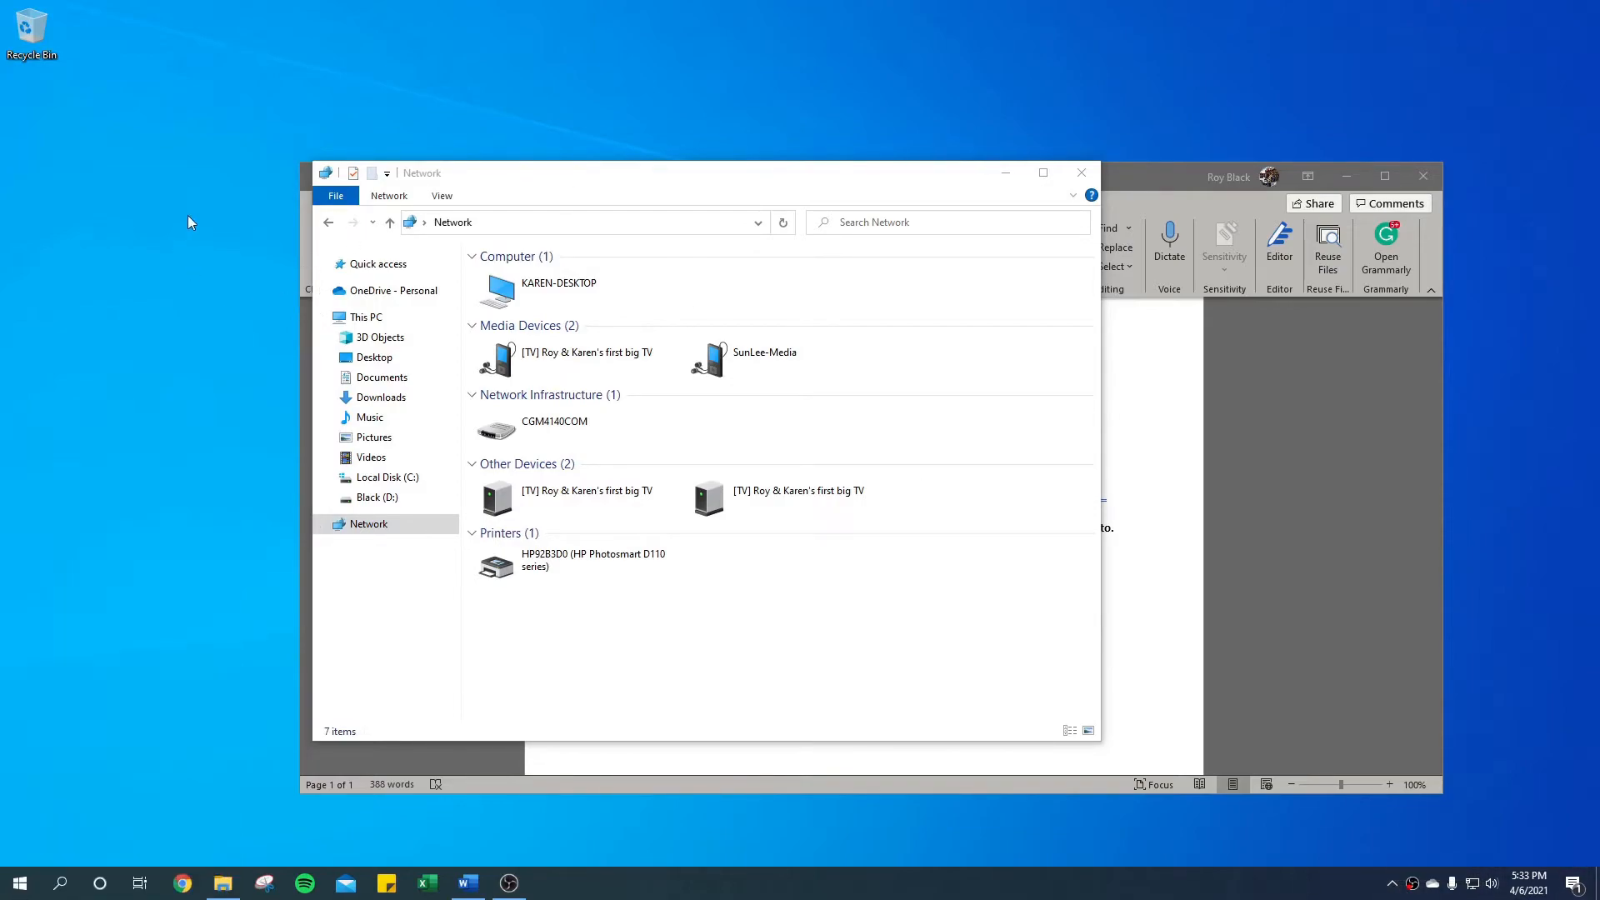
click(1008, 174)
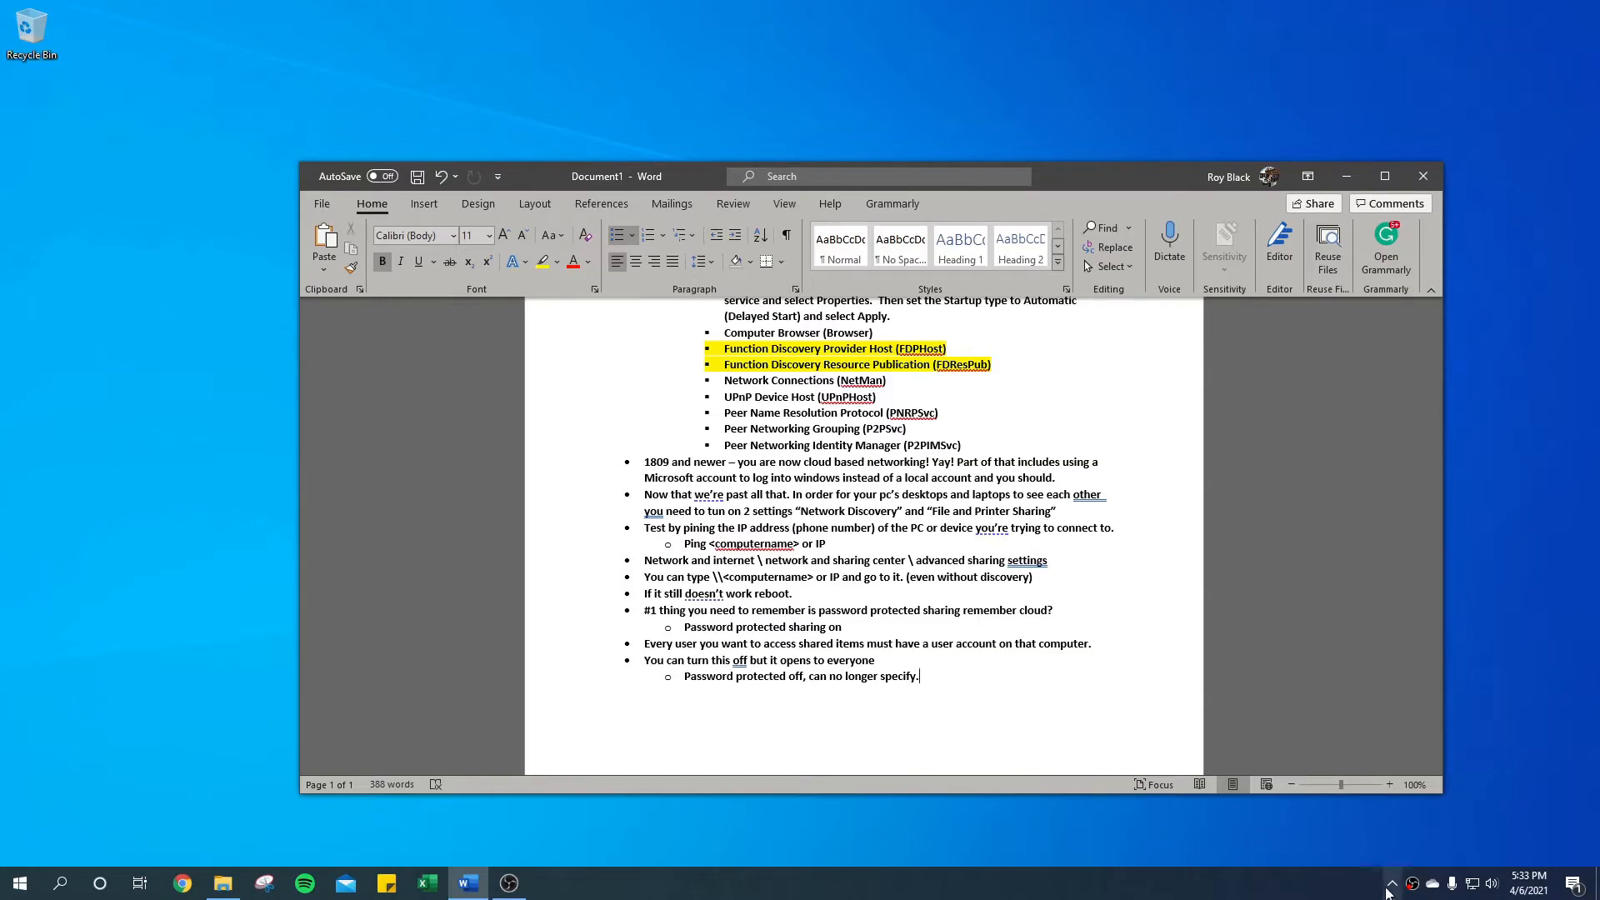
right_click(1478, 888)
click(1459, 863)
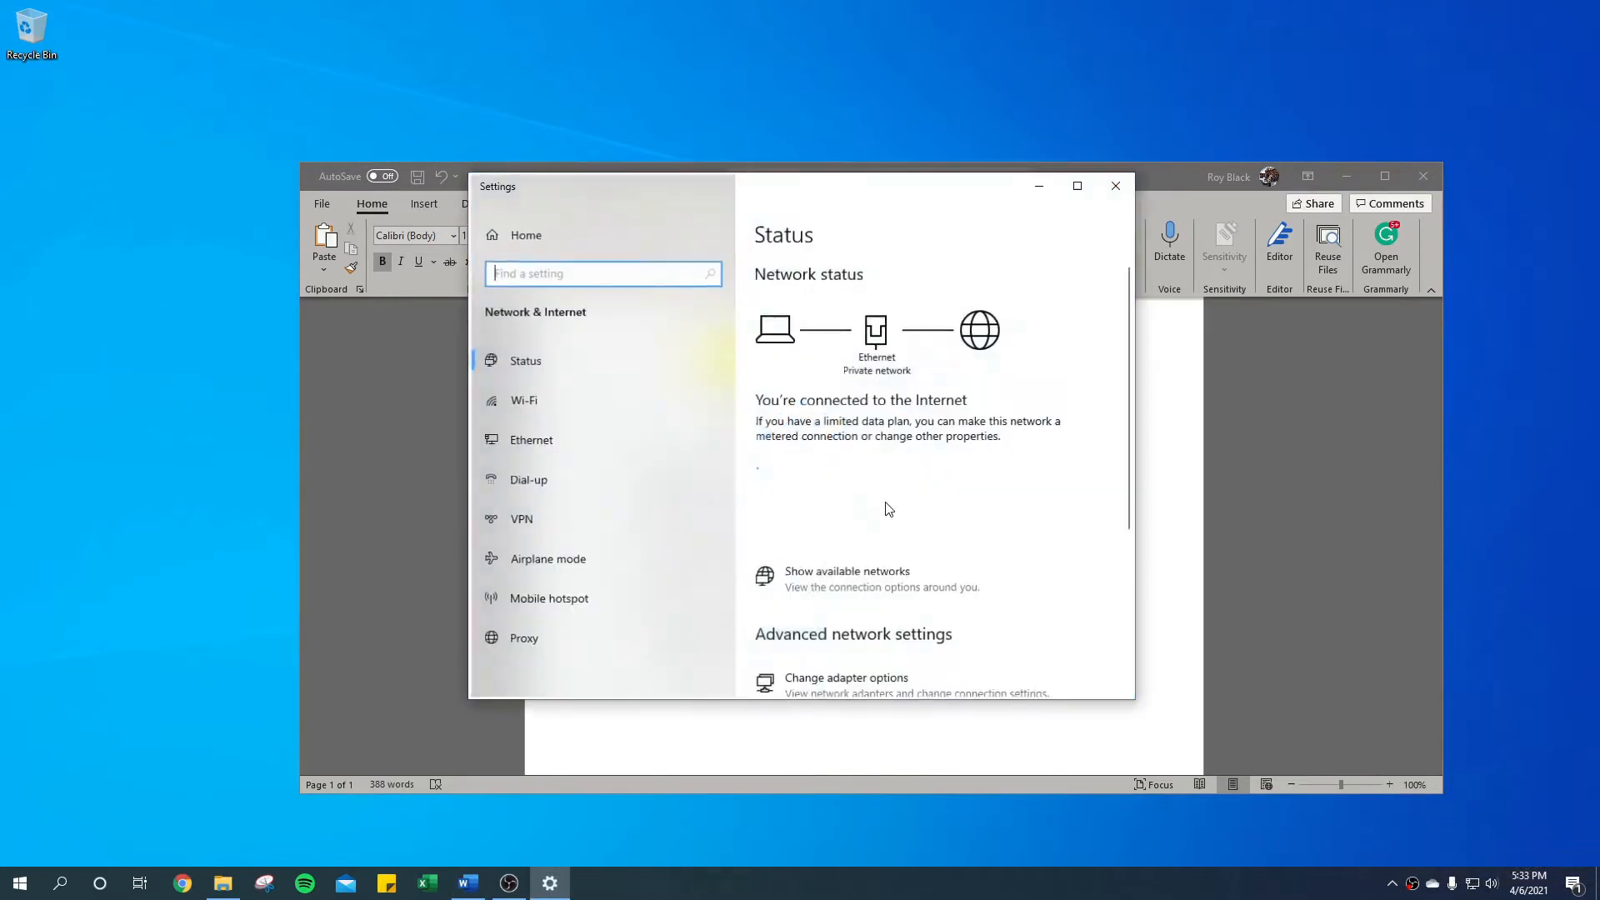
click(1116, 186)
Step: Open the System About page in the Windows settings and check the Windows specifications
click(17, 890)
click(17, 813)
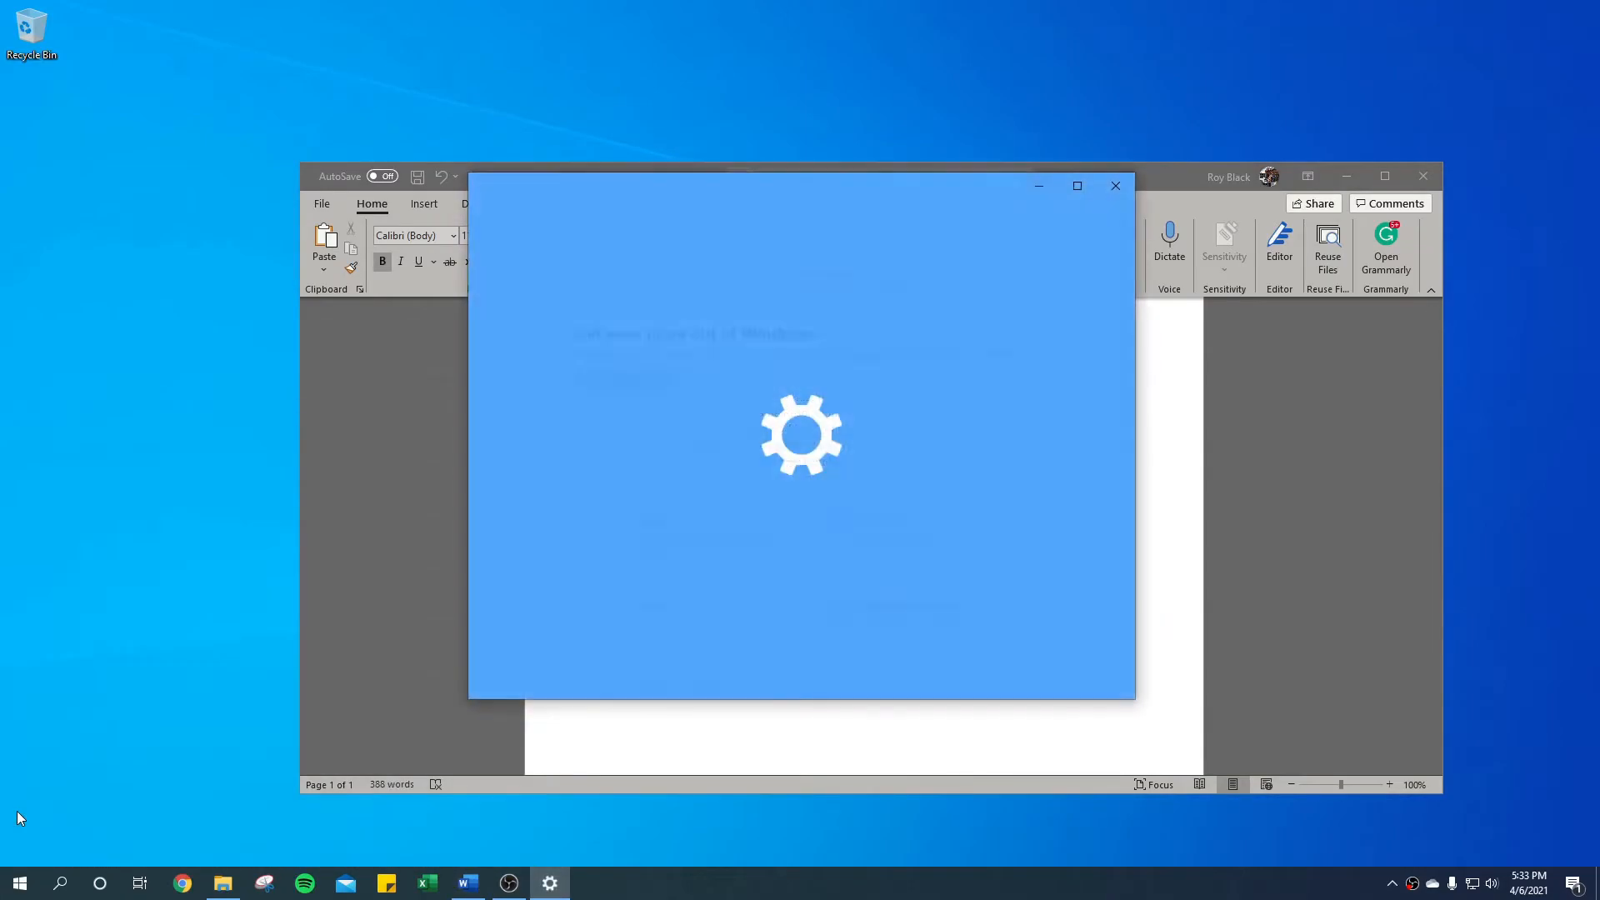
click(640, 542)
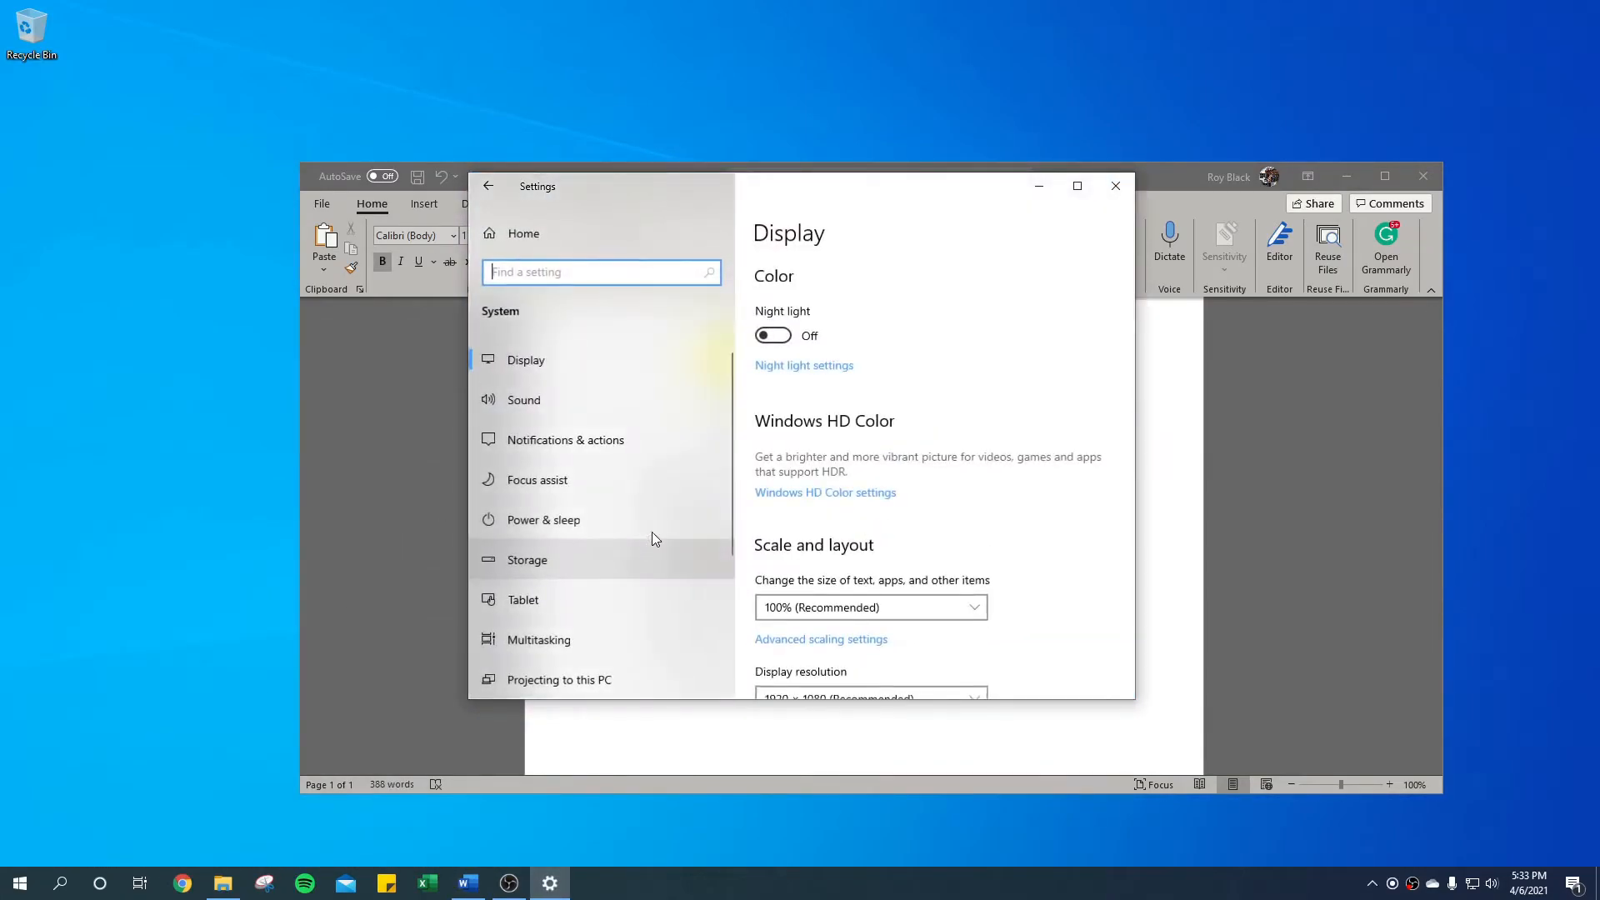
scroll(582, 631, down, 3)
click(517, 610)
scroll(987, 493, down, 5)
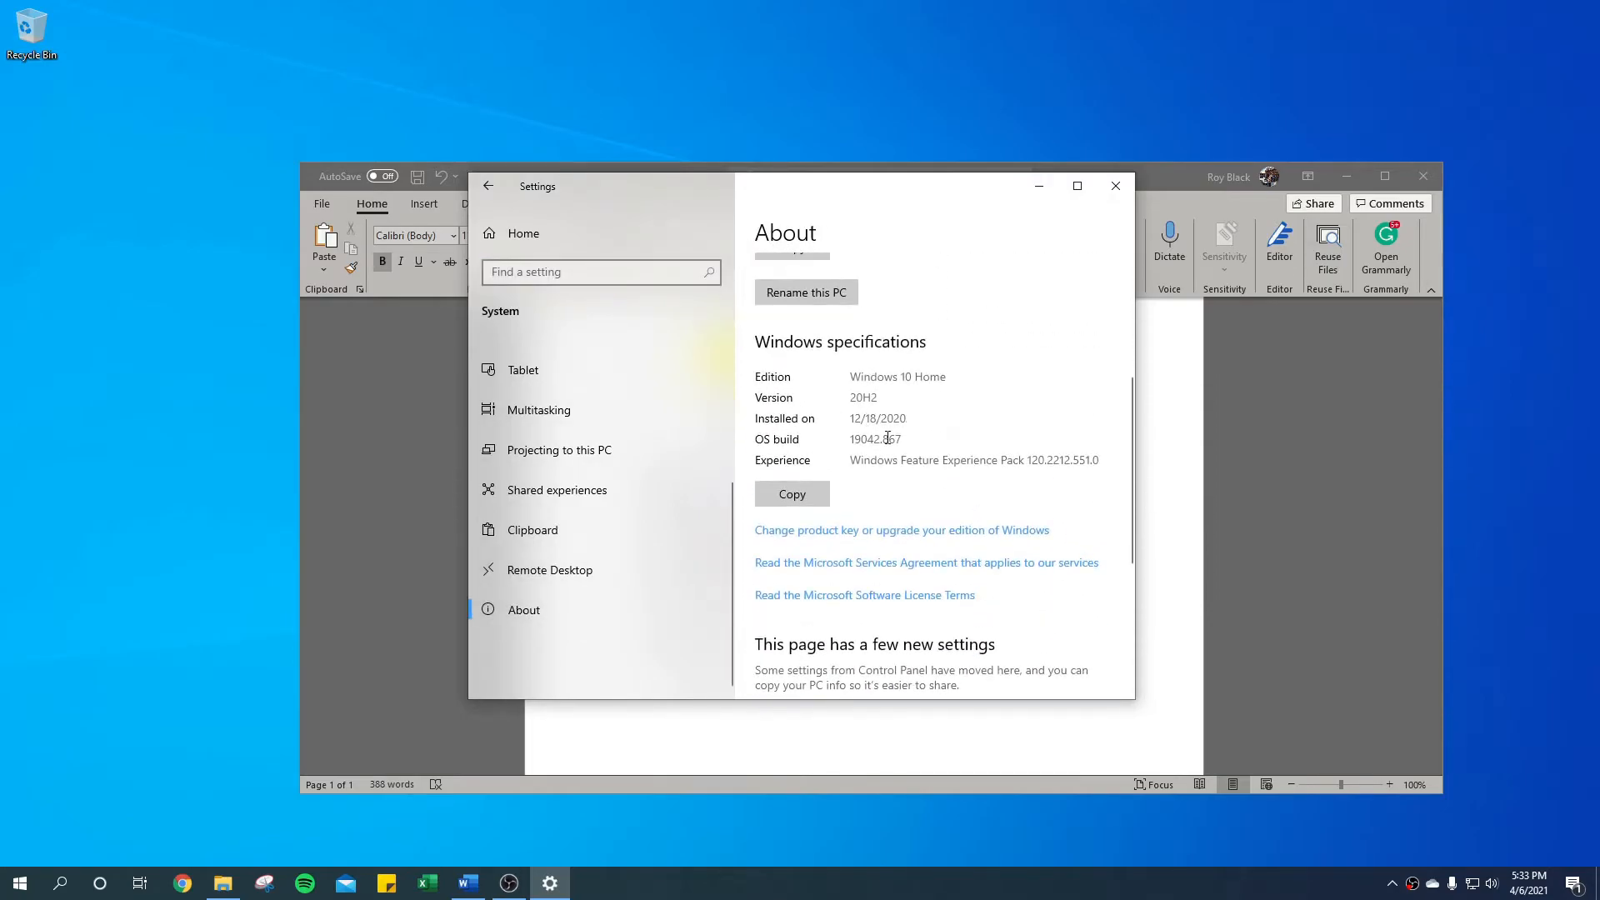
Step: Check the device name in the device specifications, and close the settings window
scroll(1028, 432, up, 4)
scroll(1033, 499, up, 1)
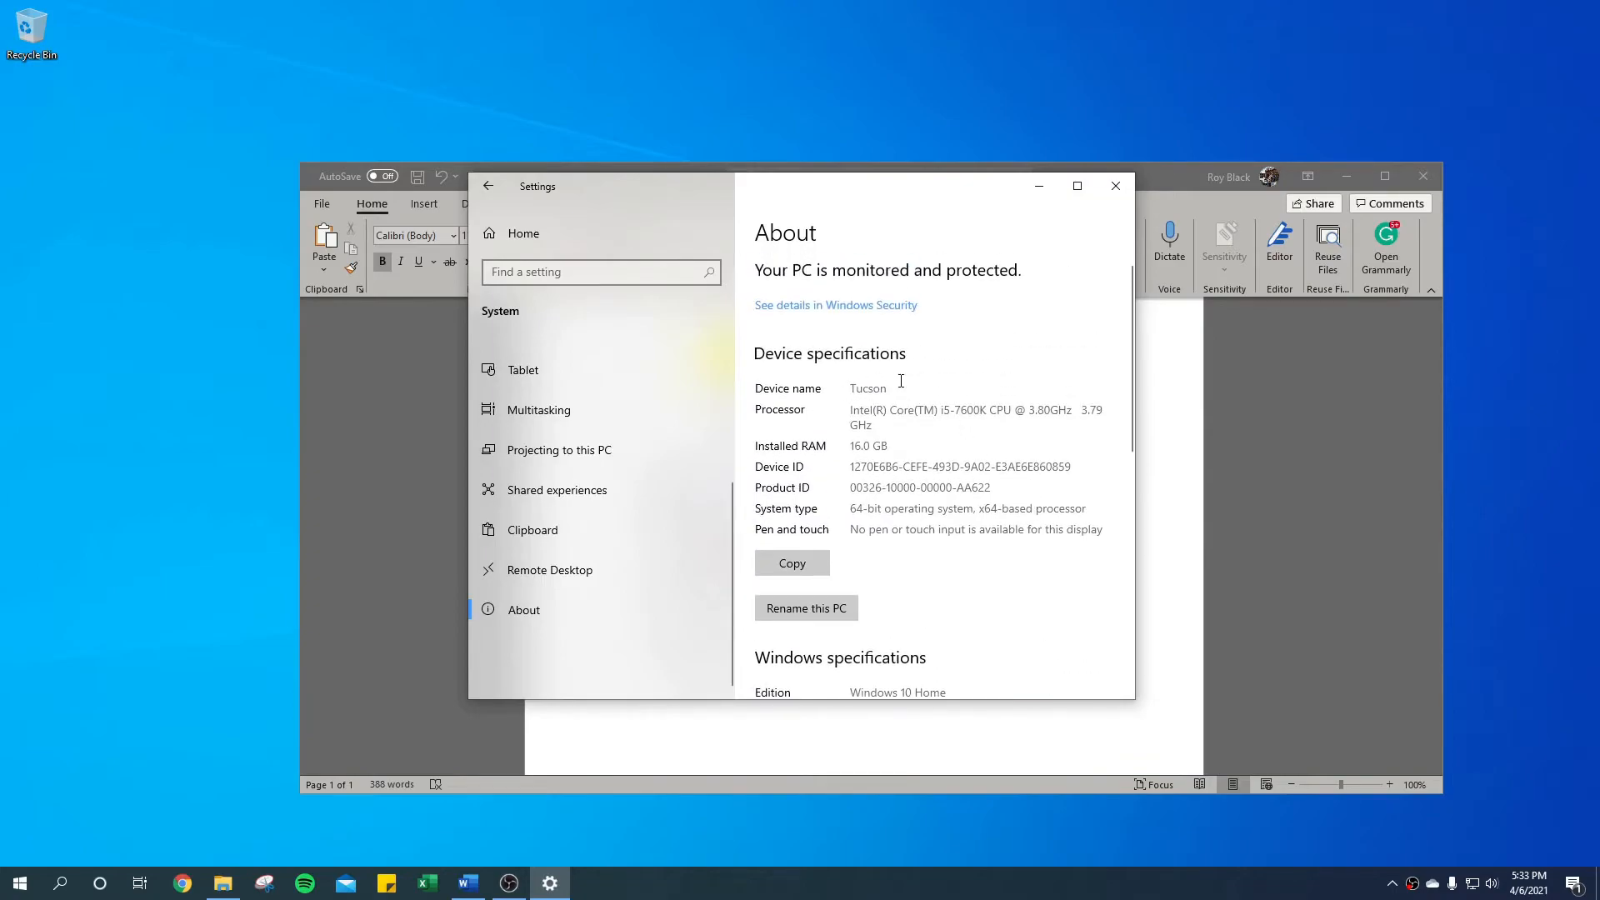
drag(893, 389, 842, 393)
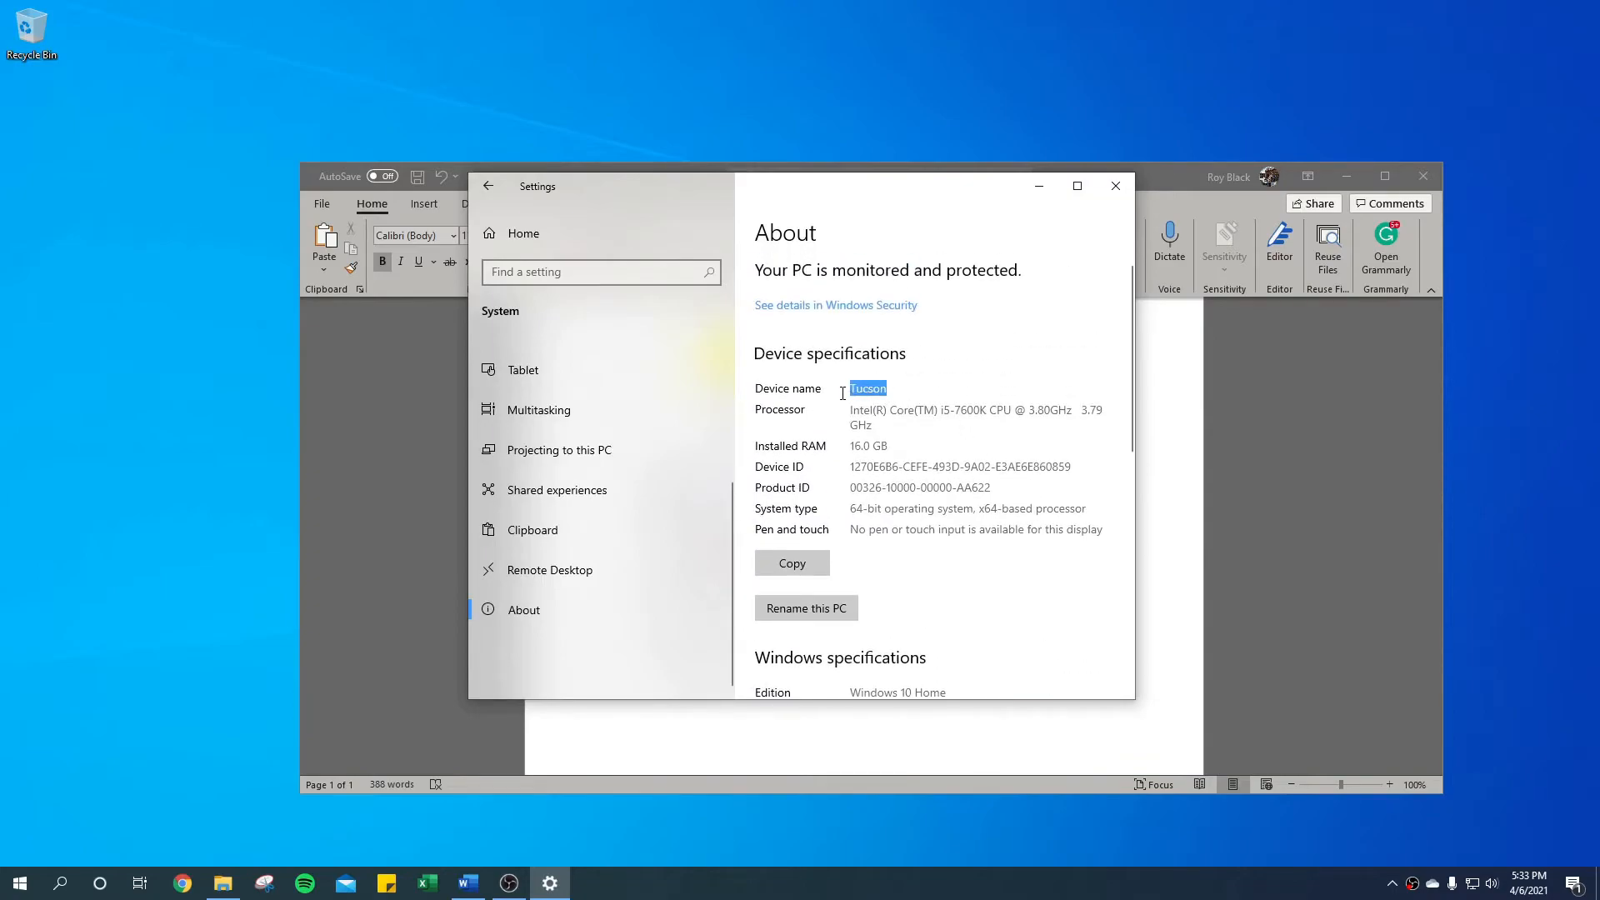
click(889, 389)
double_click(889, 390)
click(928, 383)
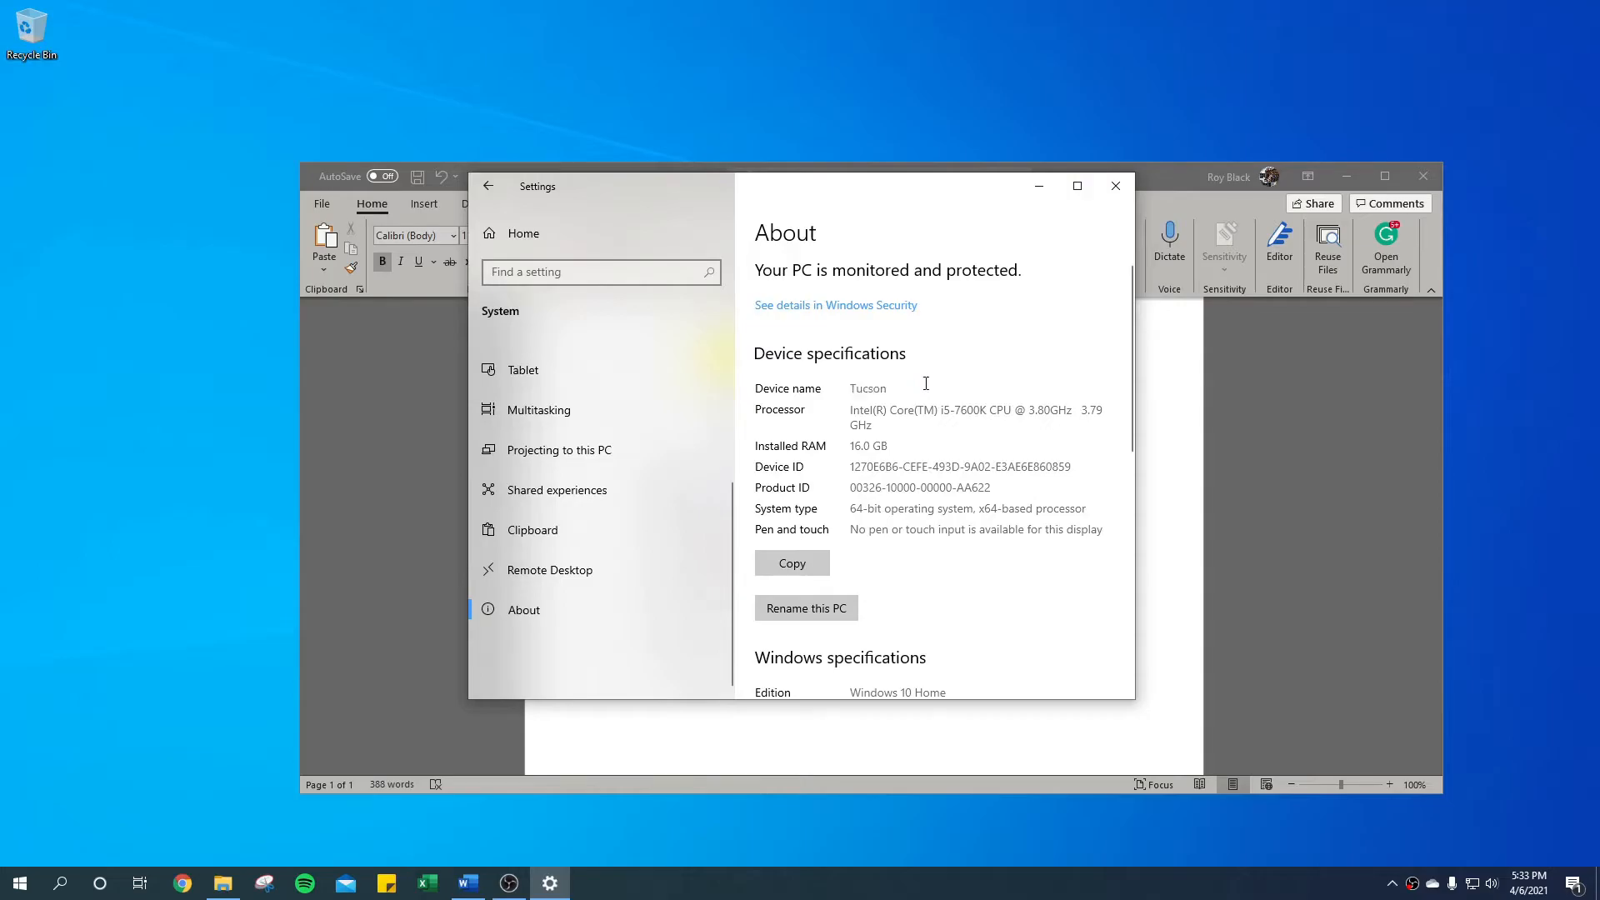
click(1116, 189)
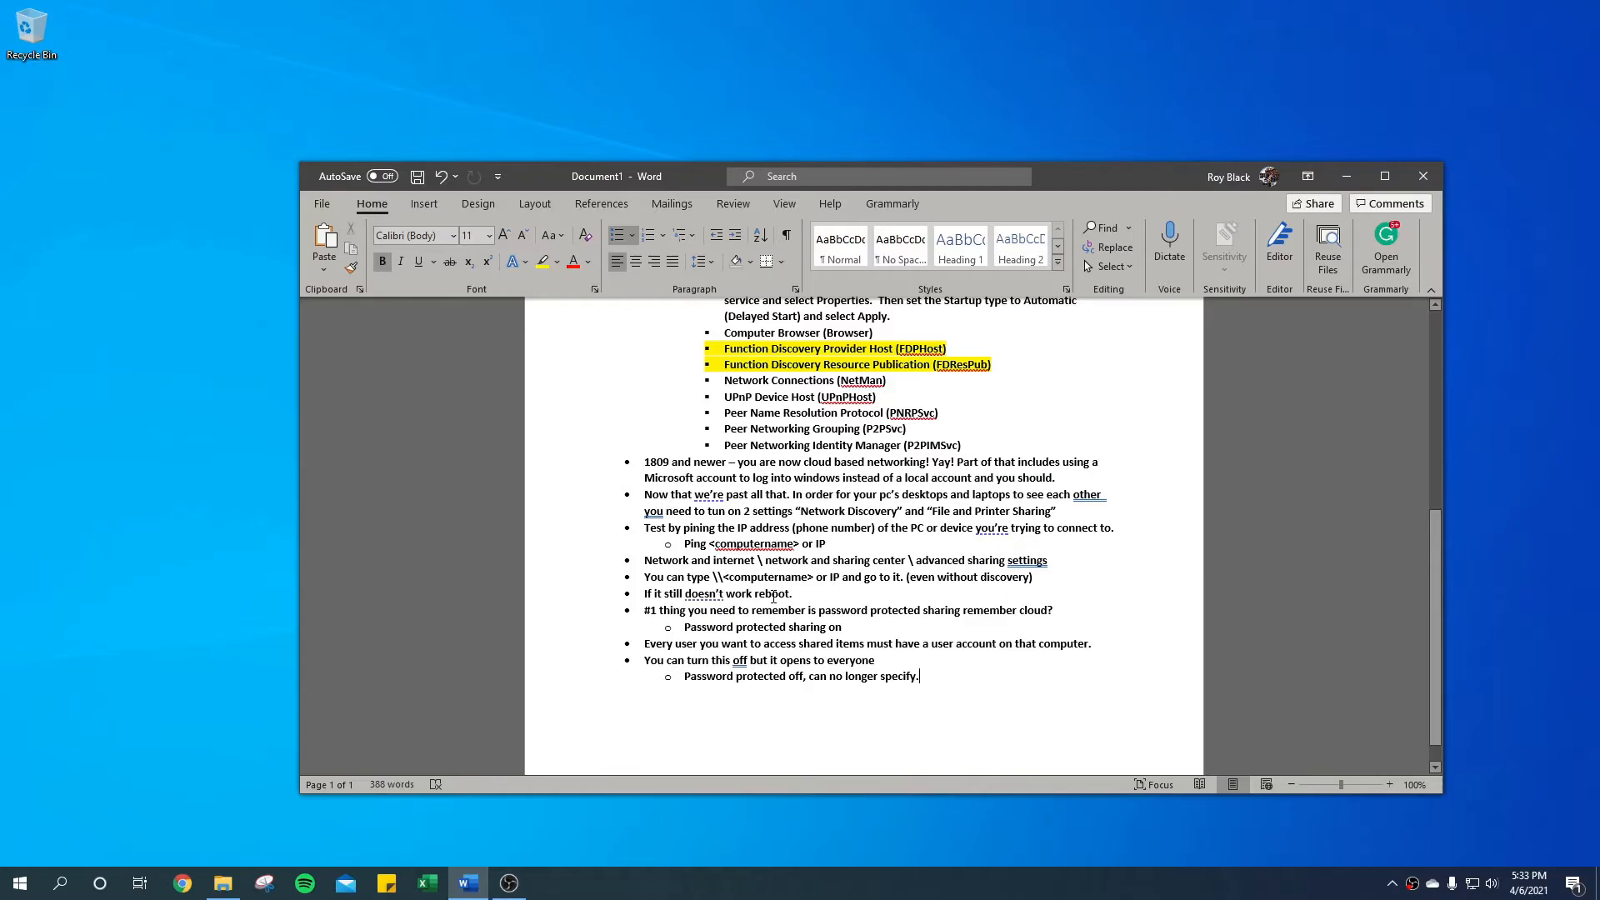
Step: Look up the other computer's name in the Network folder, ping it by that name from a Command Prompt, and close the prompt
click(223, 883)
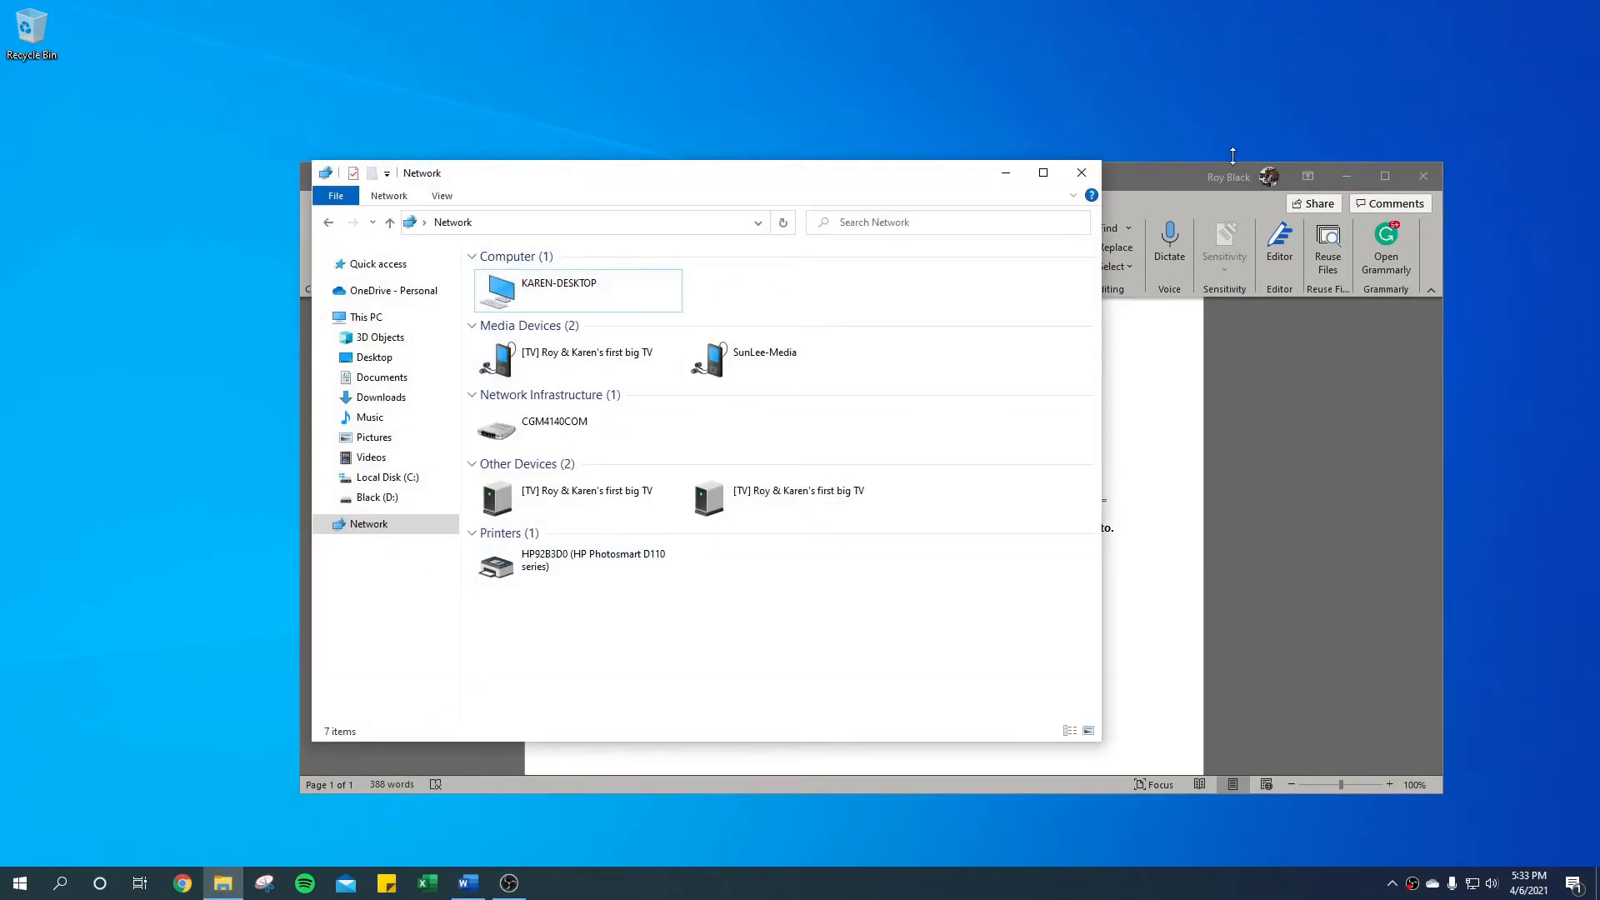
click(1008, 176)
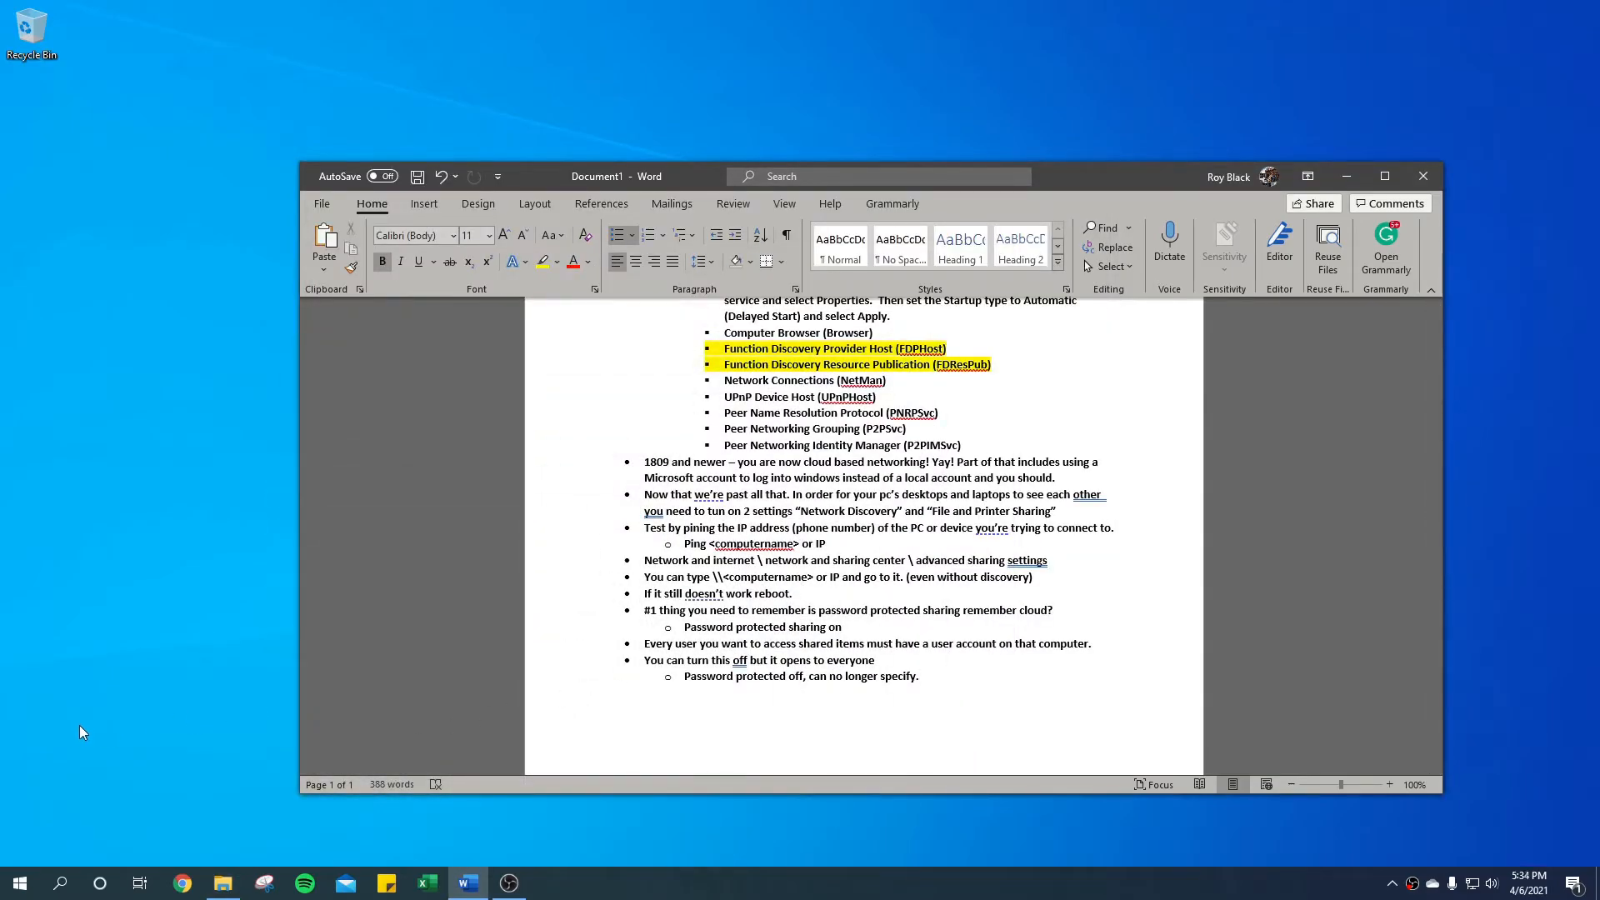
key(super+r)
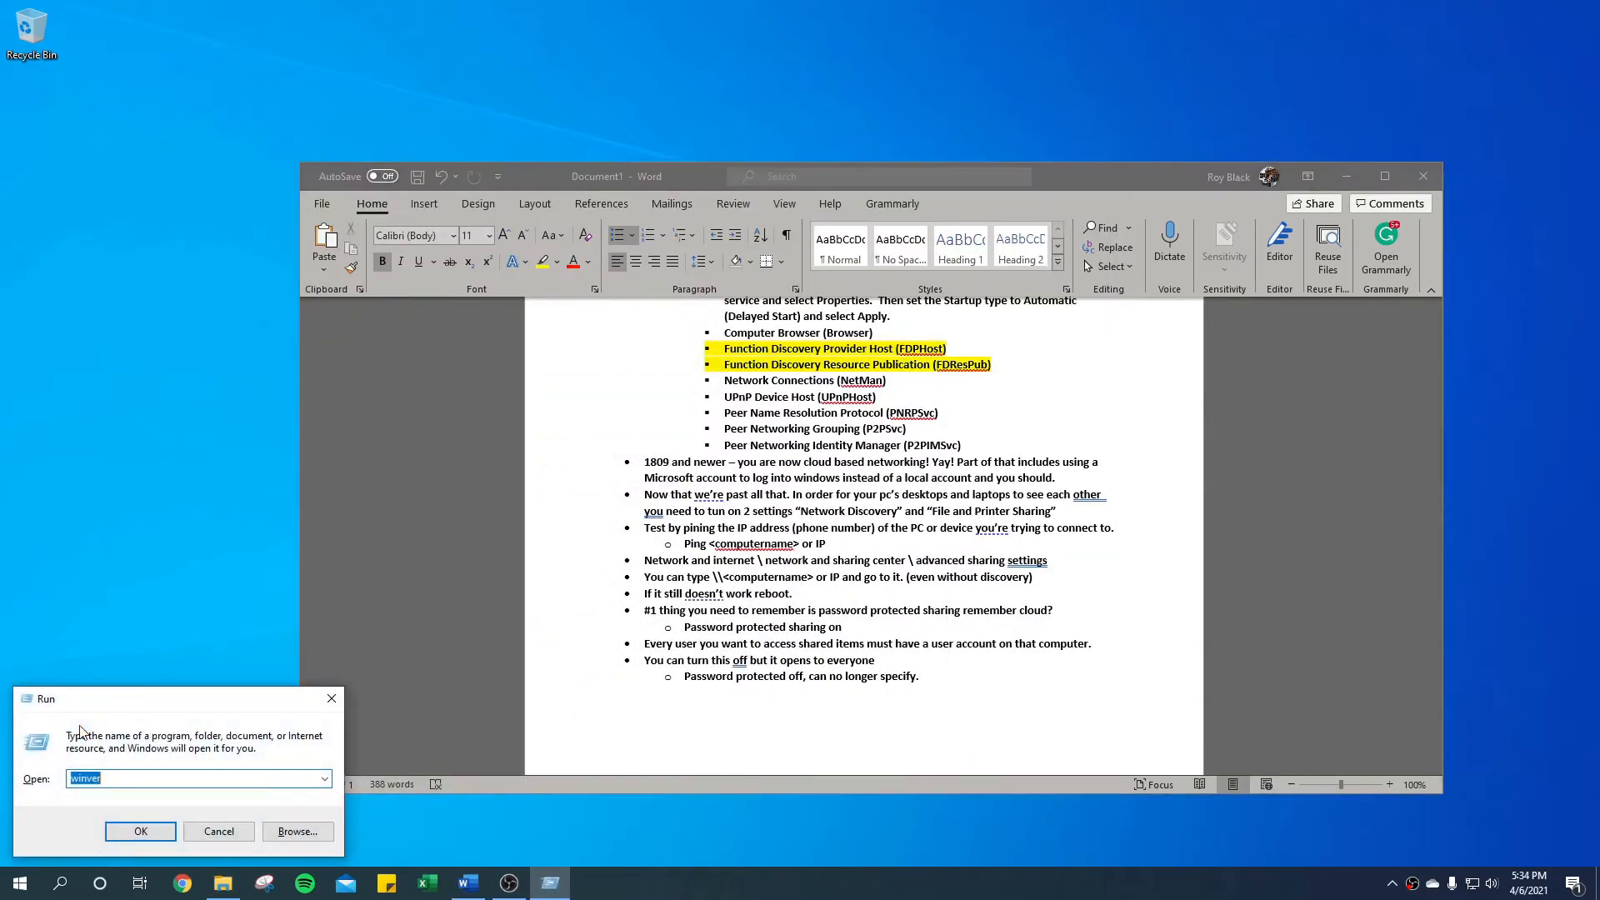
text(cmd)
key(Return)
text(ping karen-desktop)
key(Return)
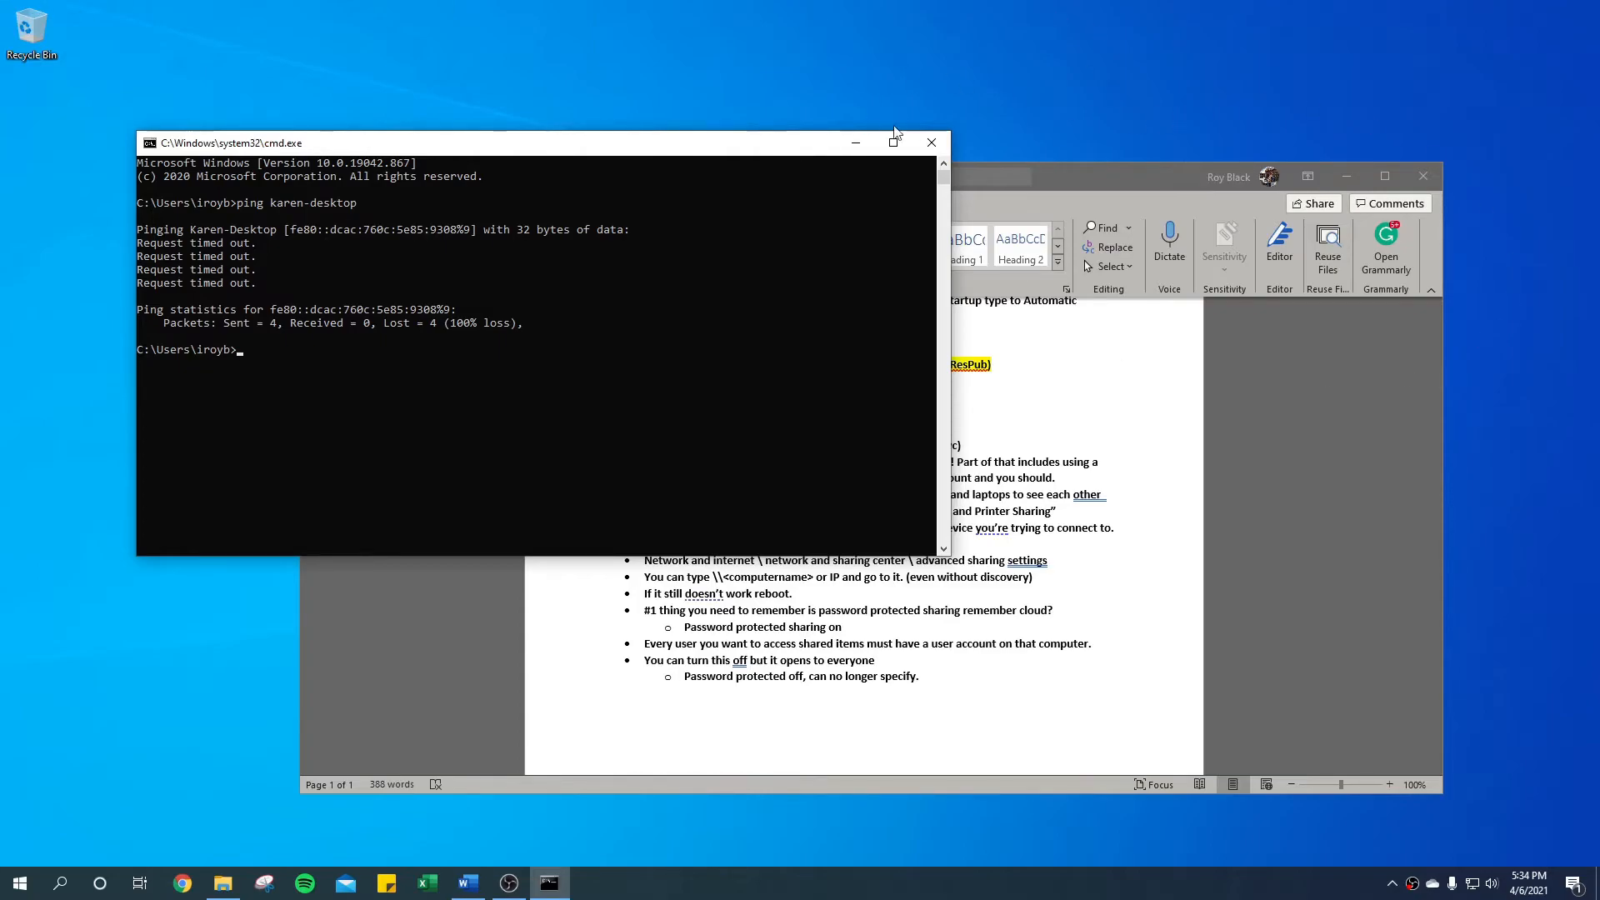
click(931, 142)
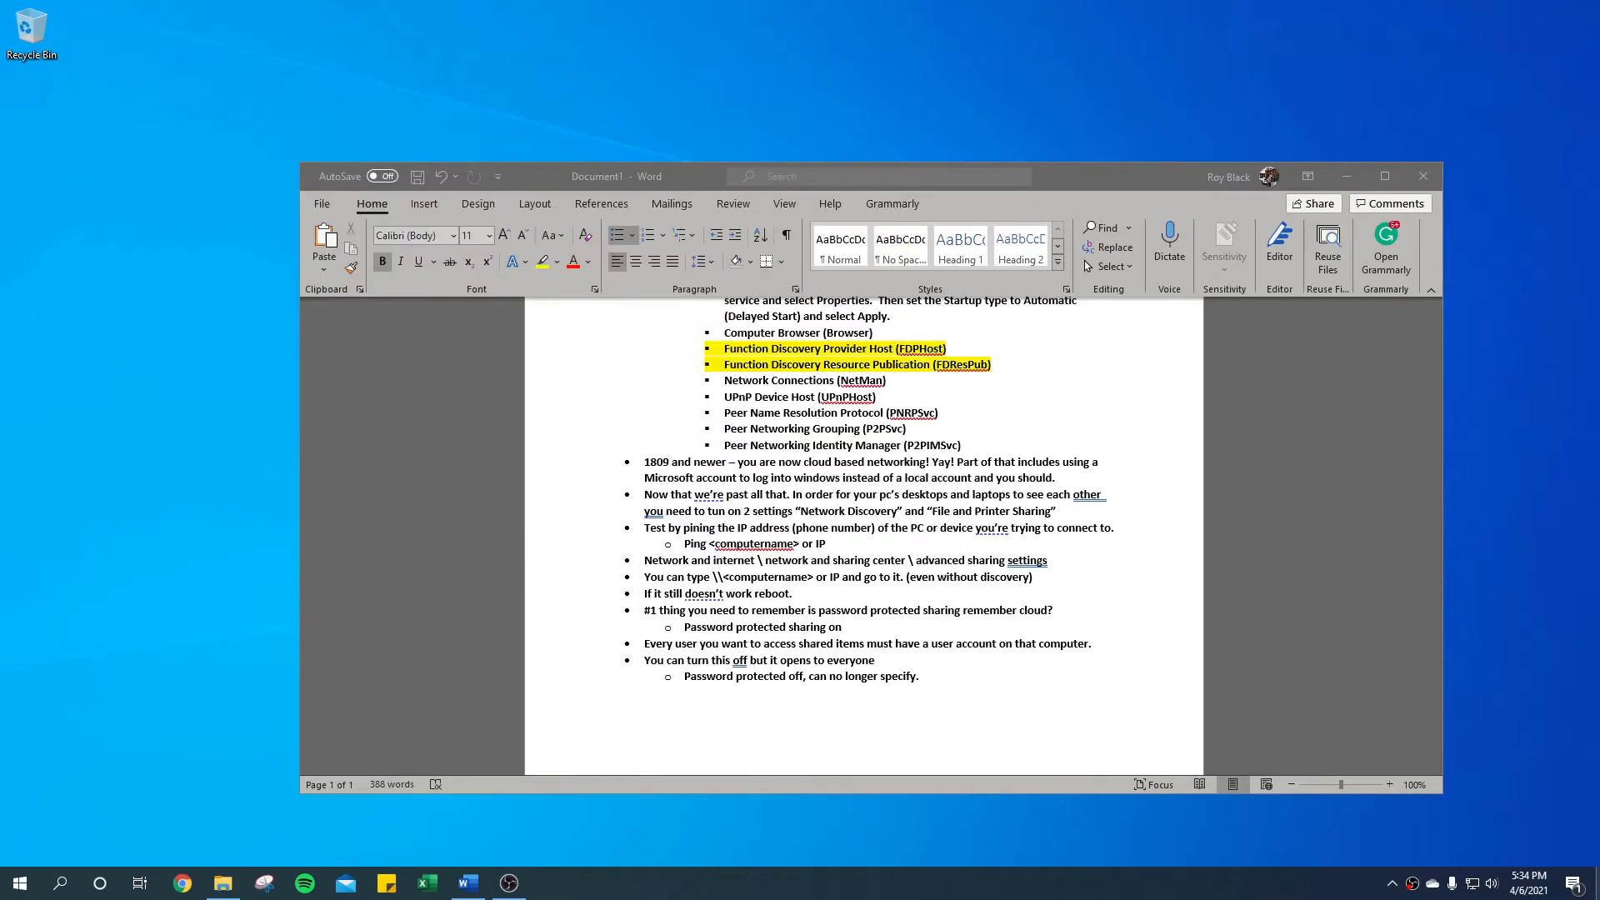
Step: View the Ethernet connection's network profile in its properties, and return to the Ethernet settings
right_click(1469, 879)
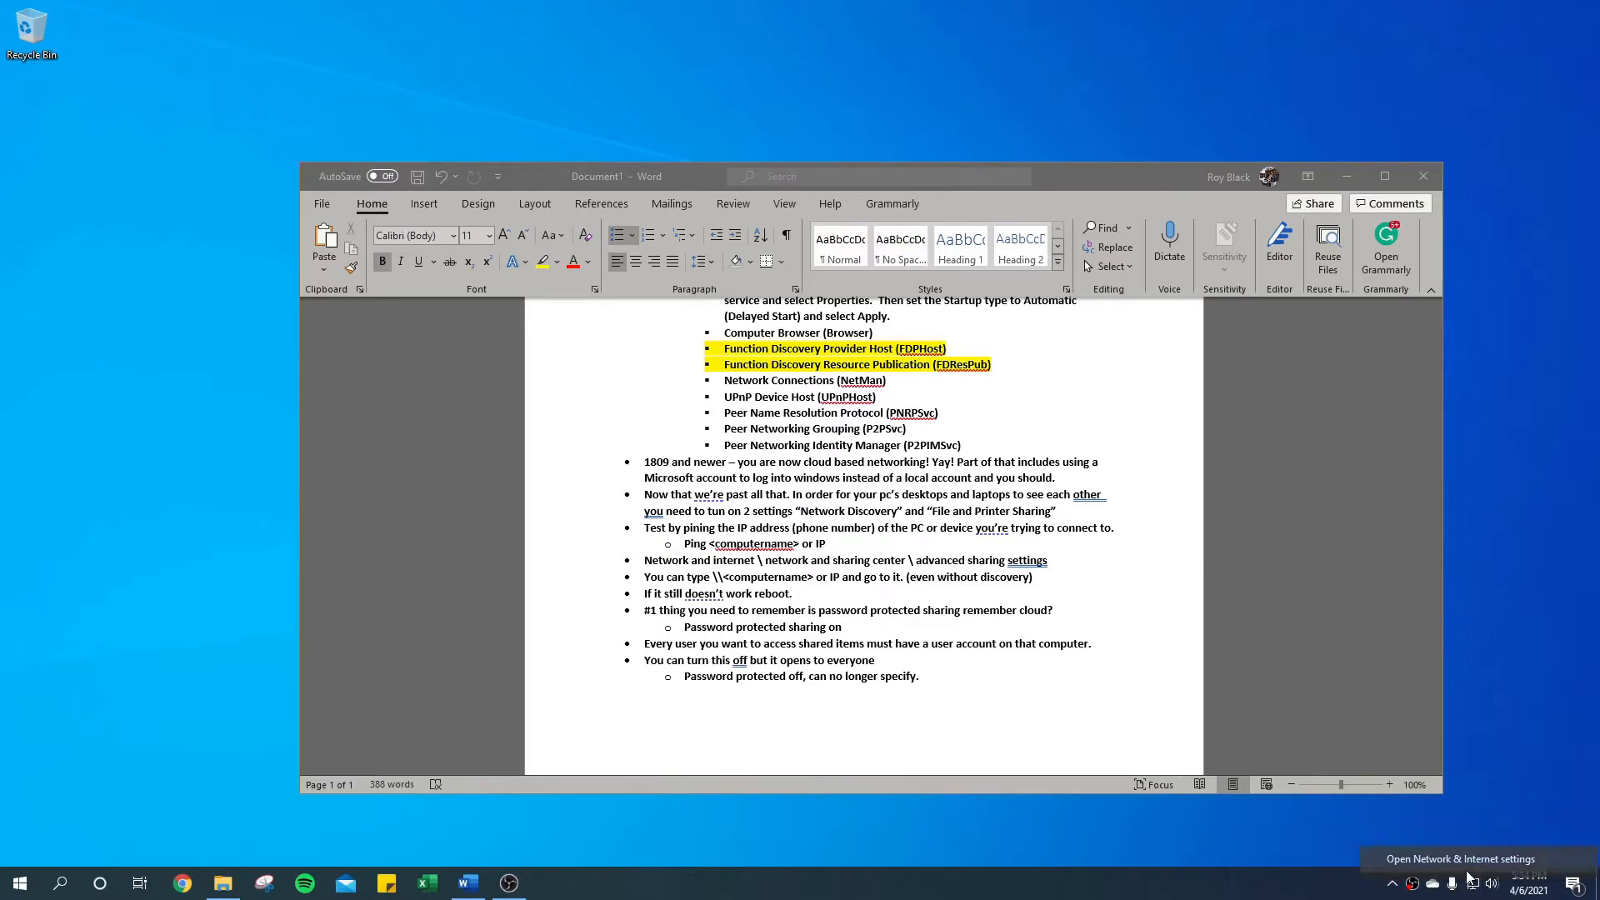
click(1465, 859)
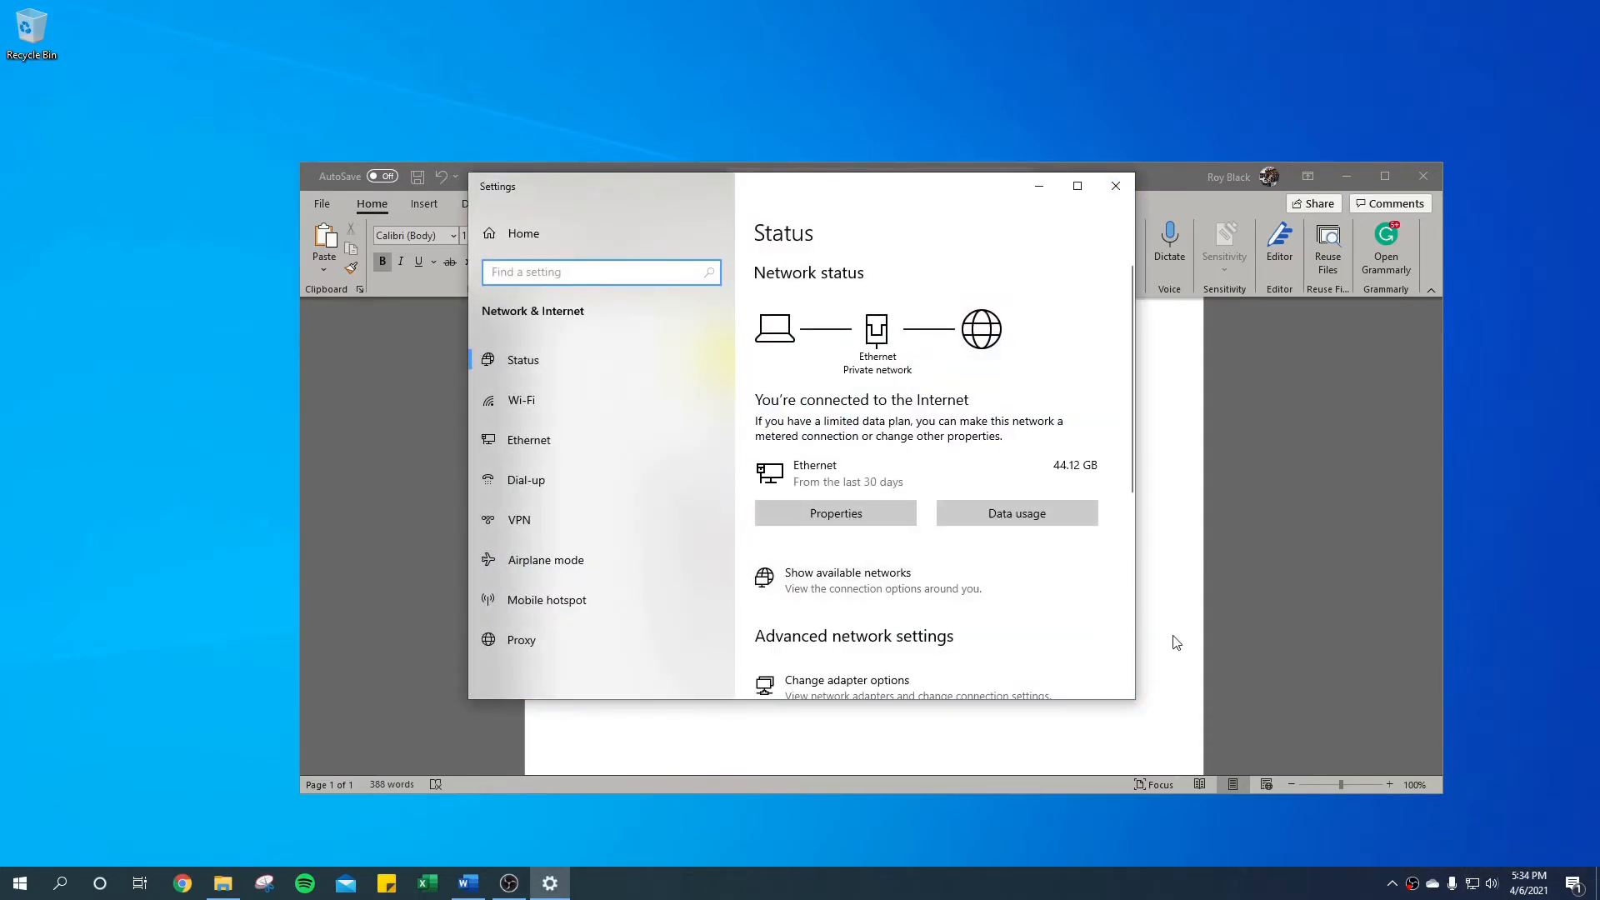
click(832, 523)
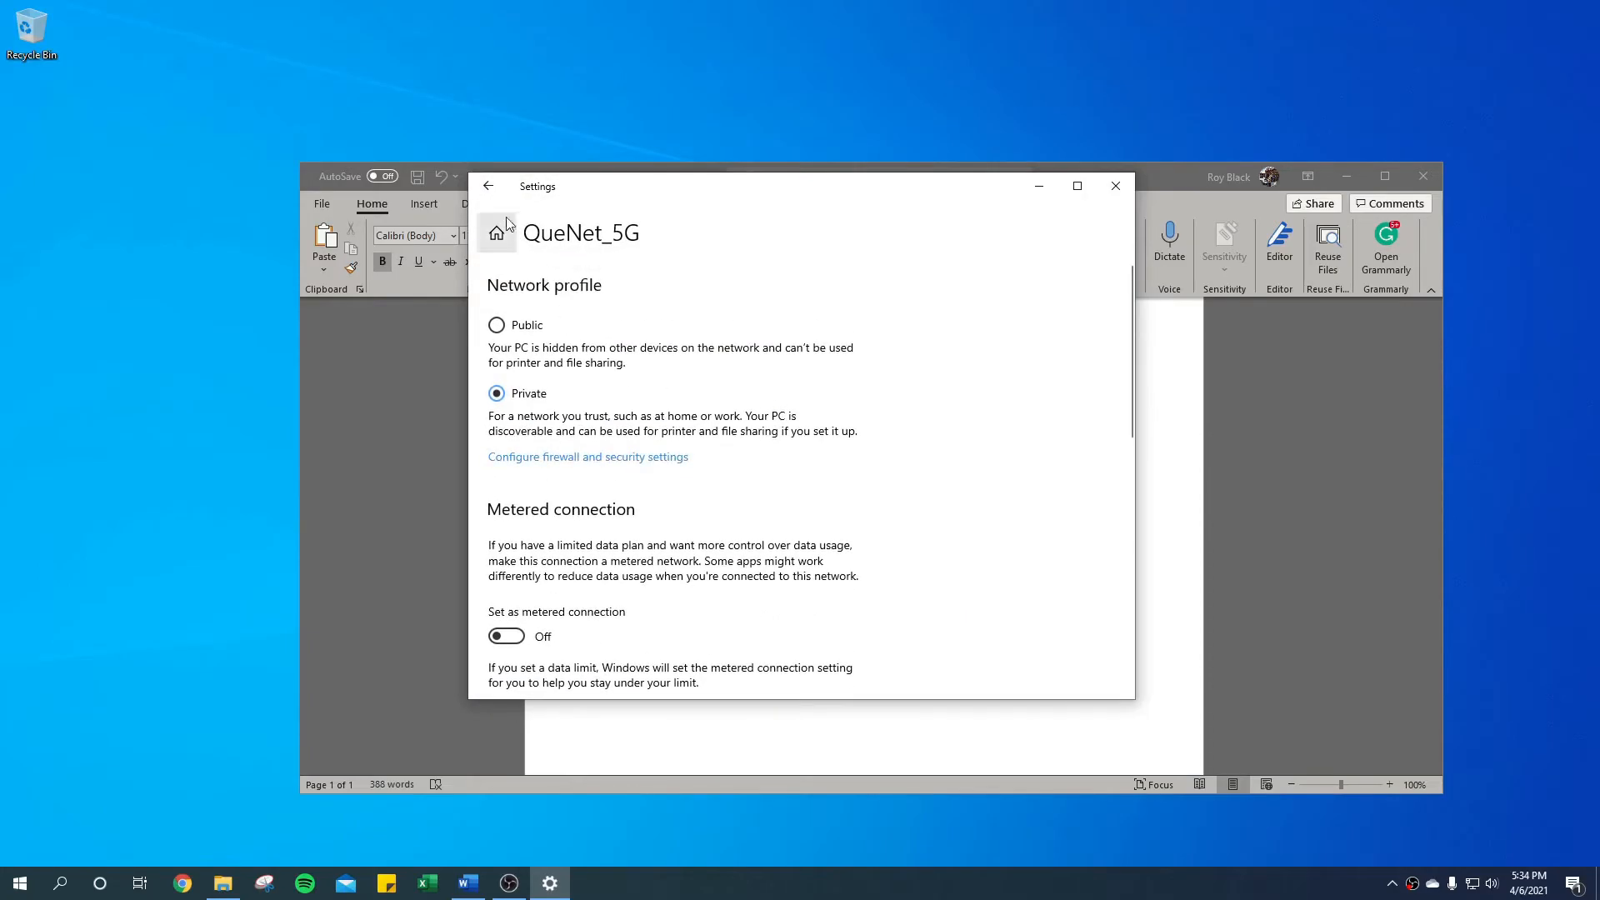
click(488, 186)
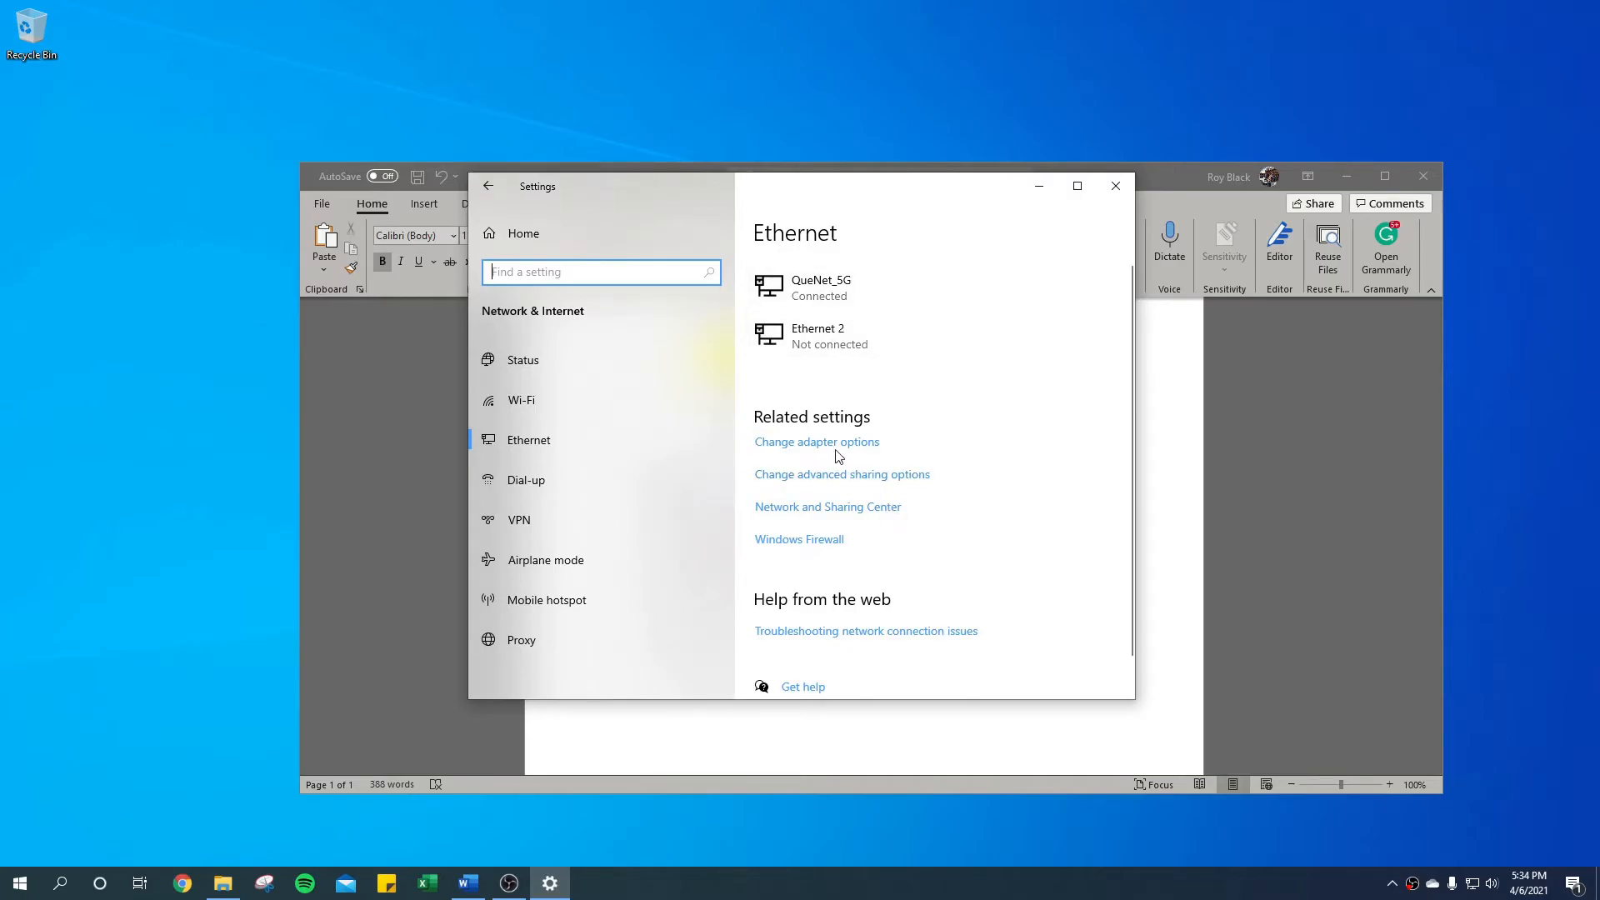
Step: Check the Ethernet adapter's IPv4 address in its network connection details, and close the status and Network Connections windows
click(806, 443)
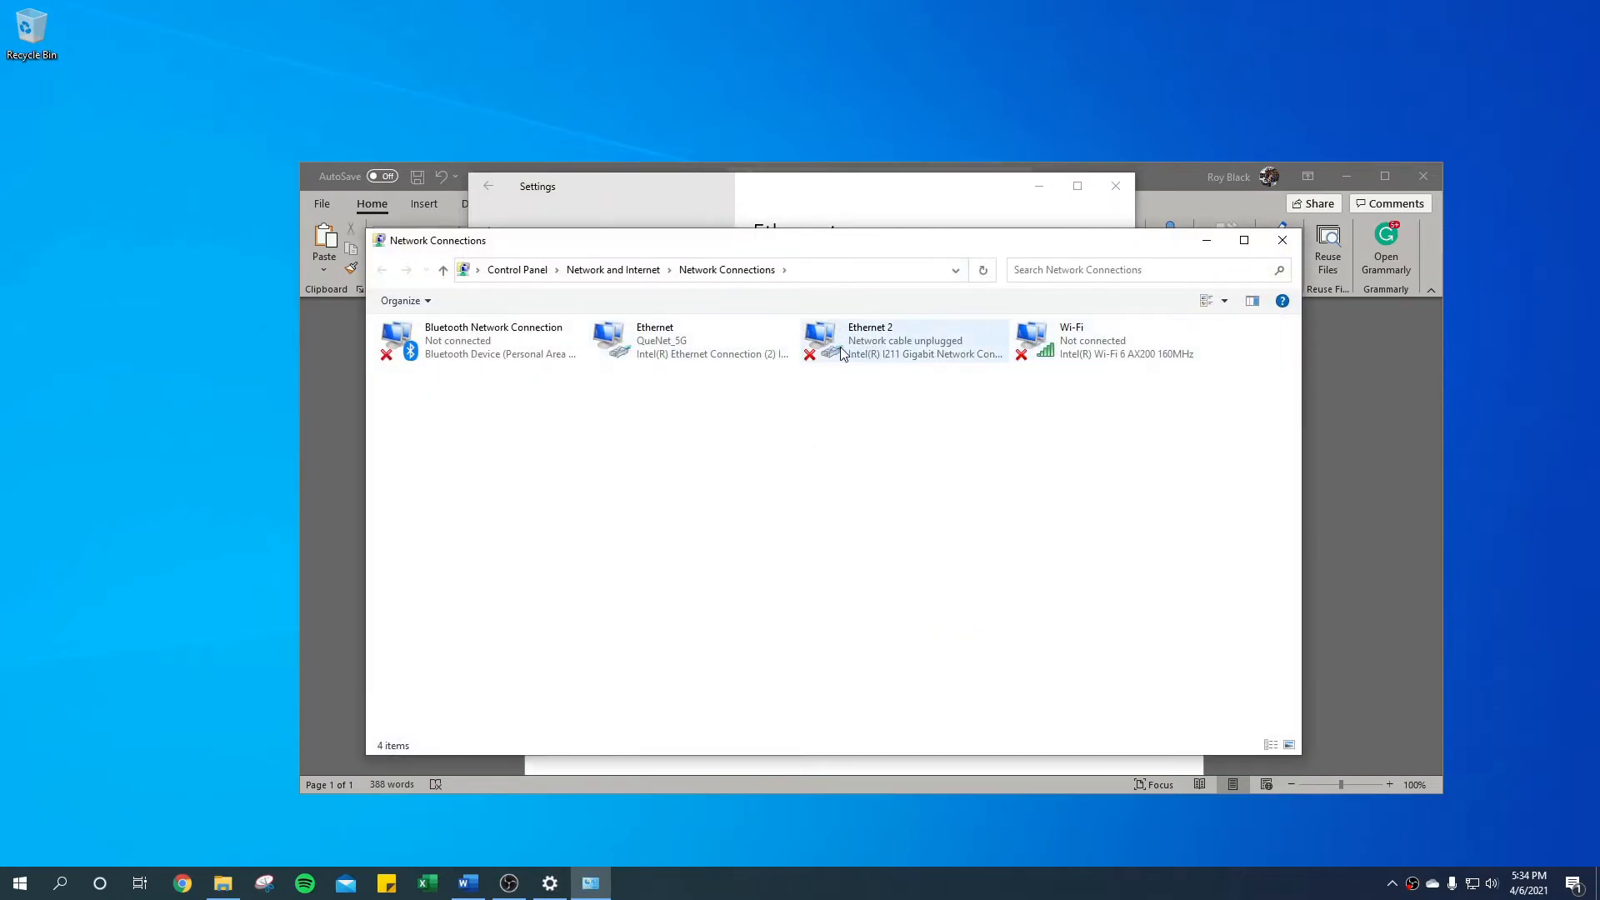
right_click(664, 347)
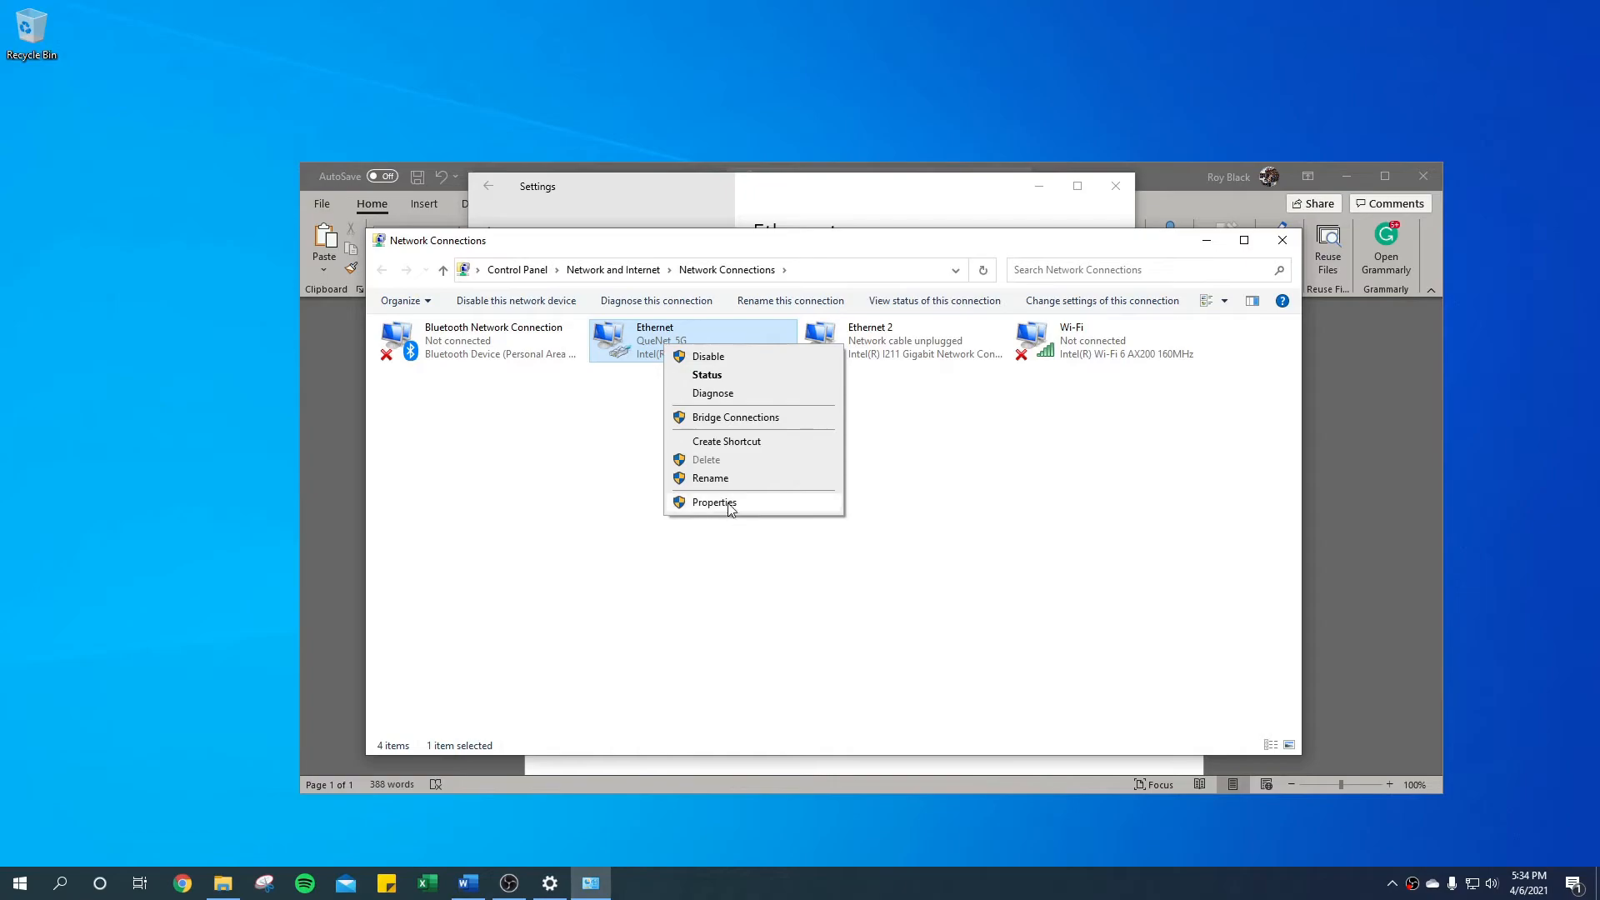
click(702, 377)
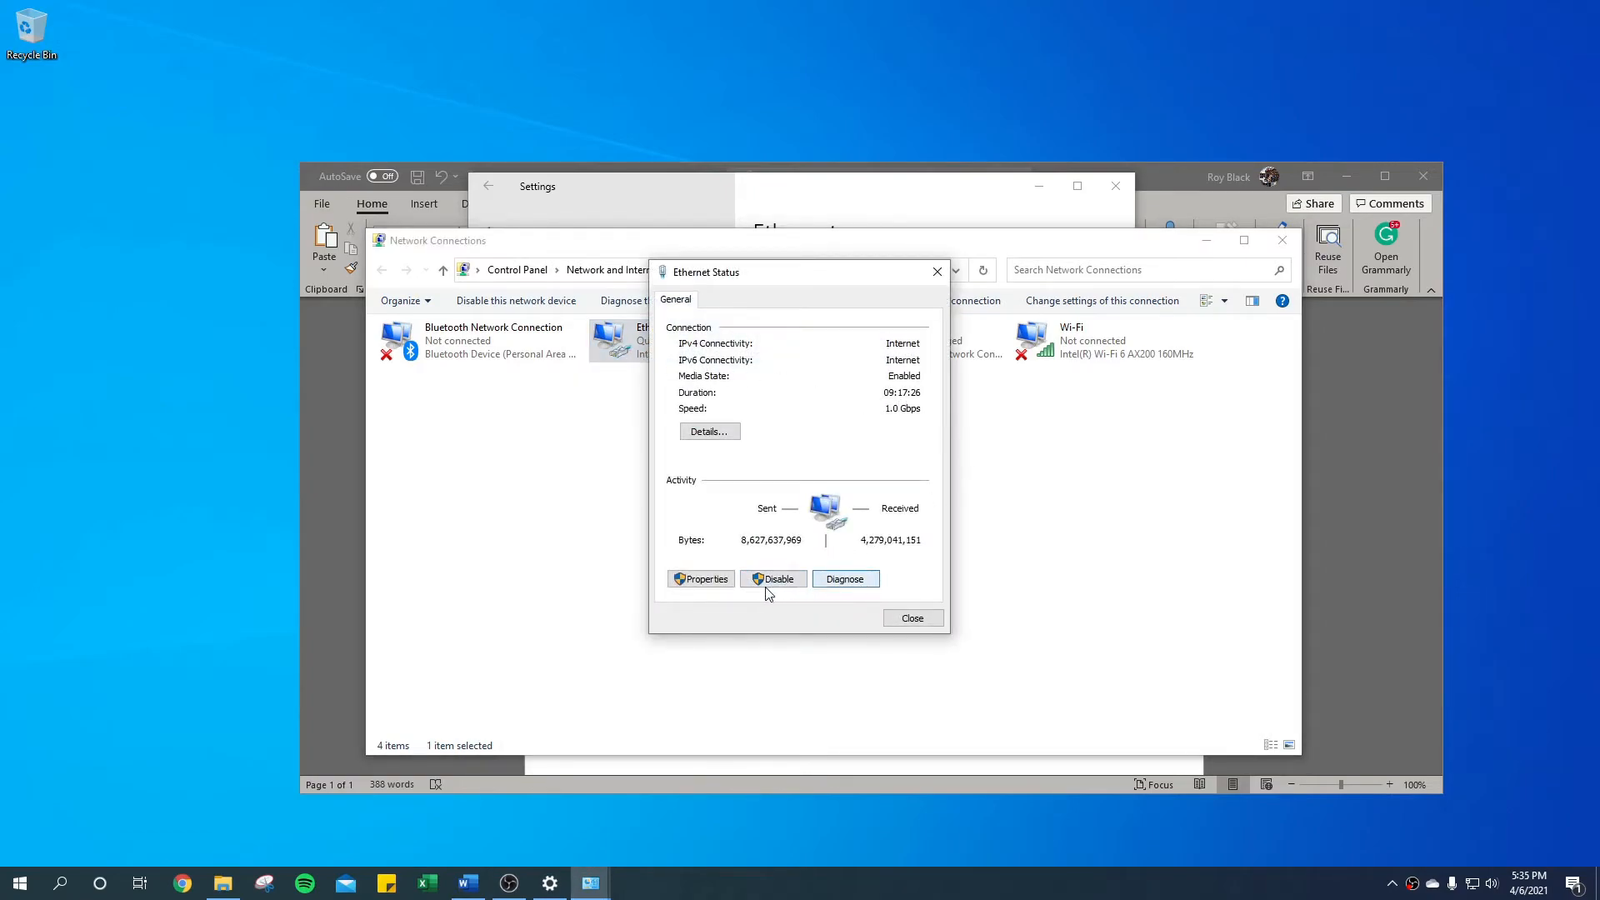
click(731, 432)
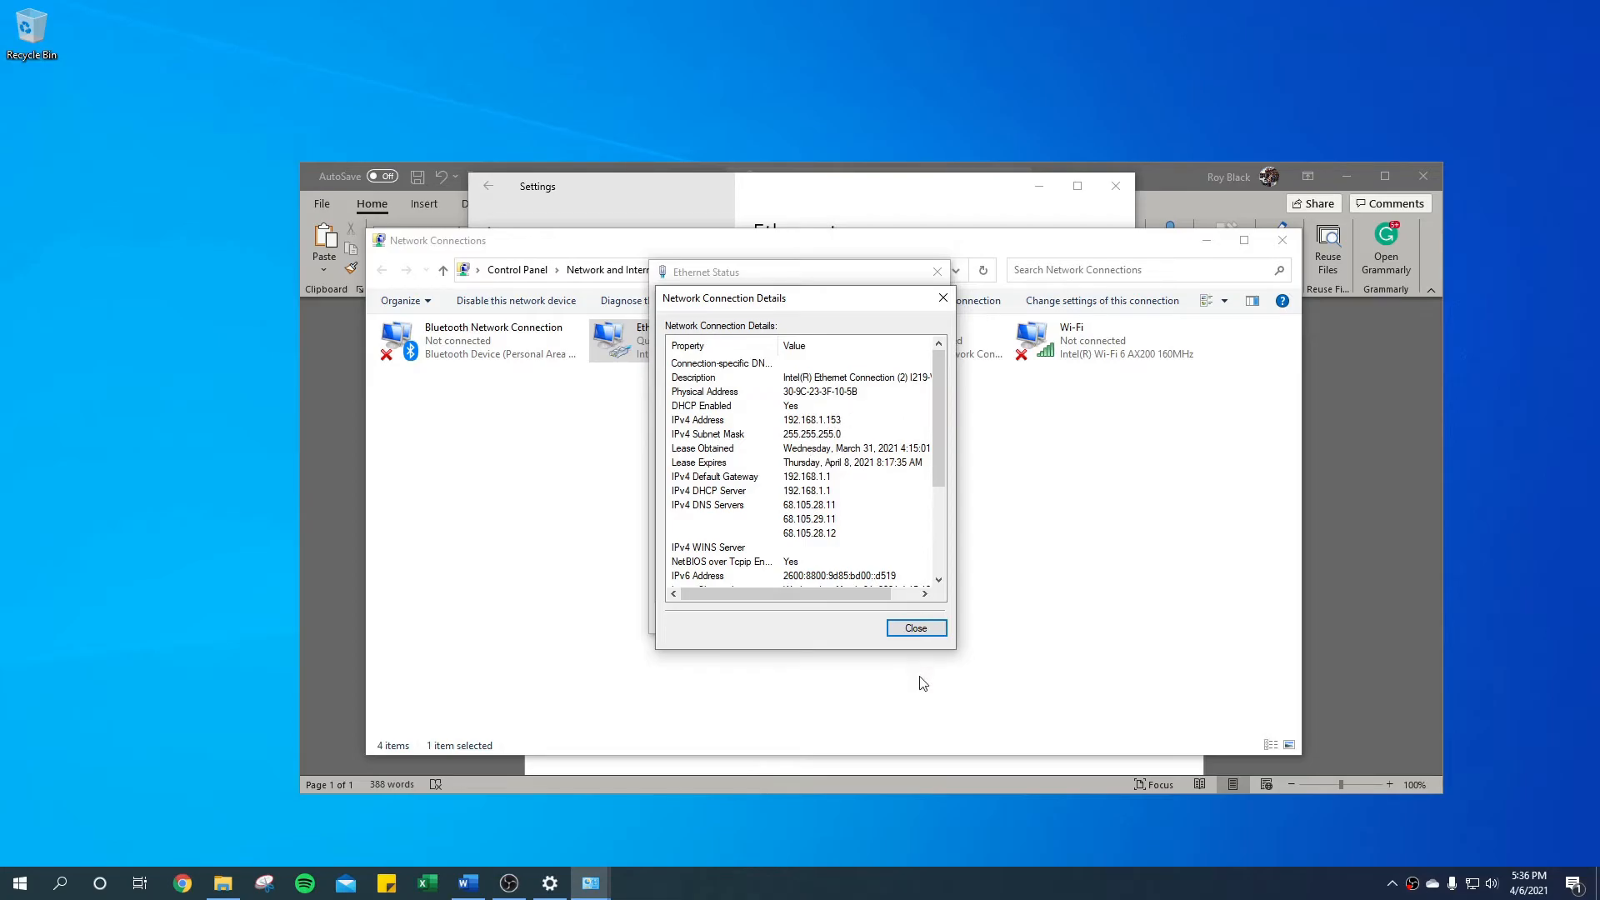
click(919, 629)
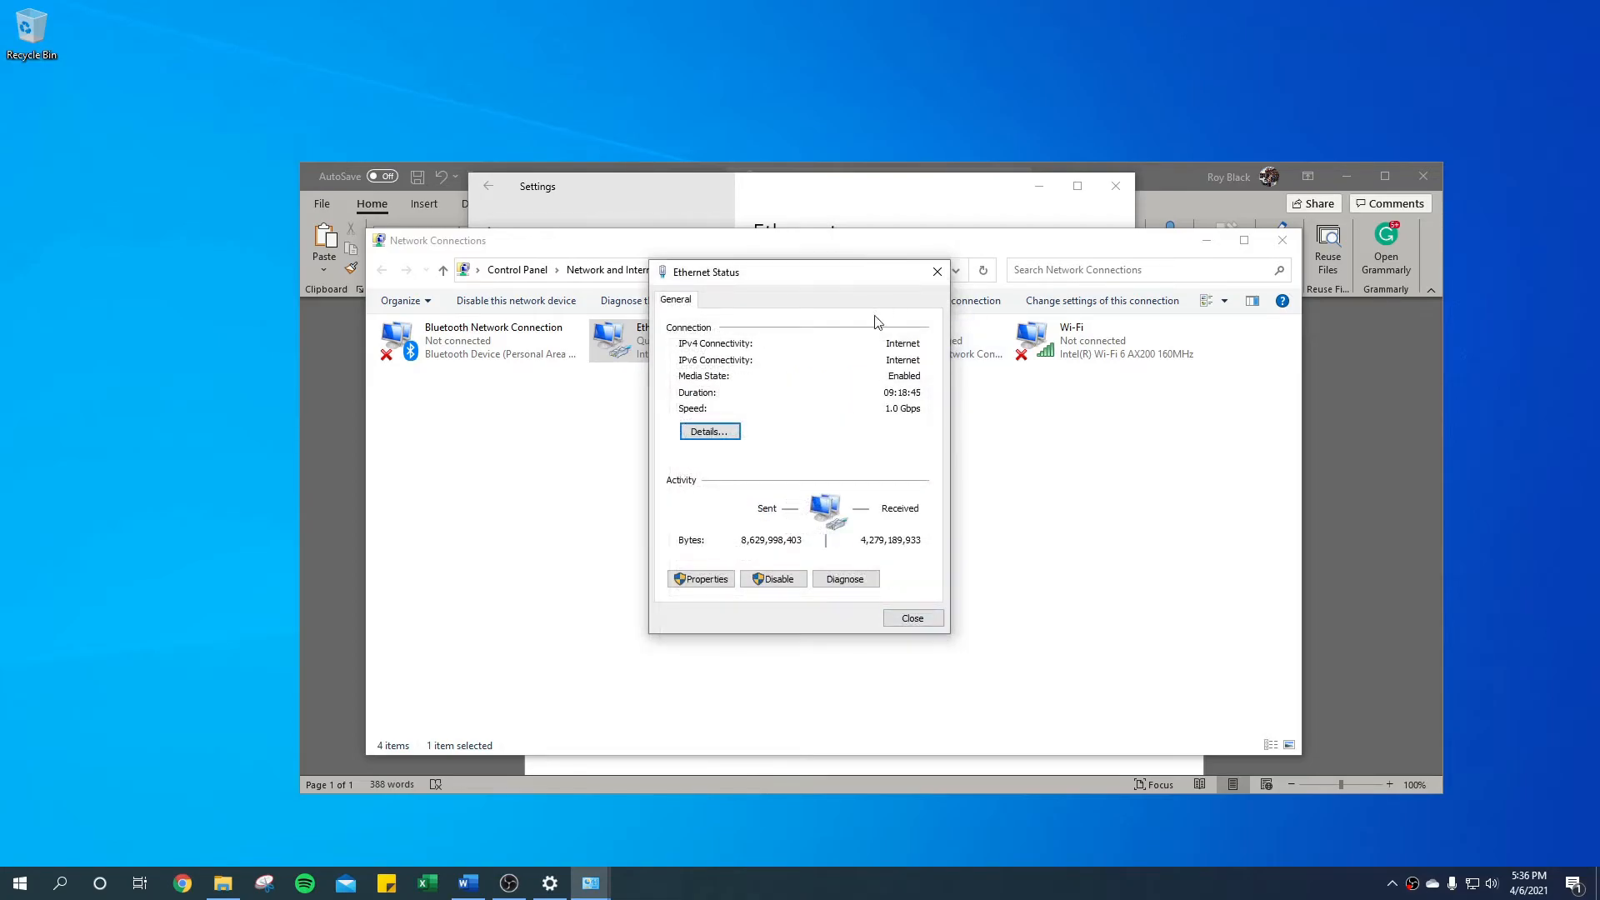
click(907, 619)
click(1283, 240)
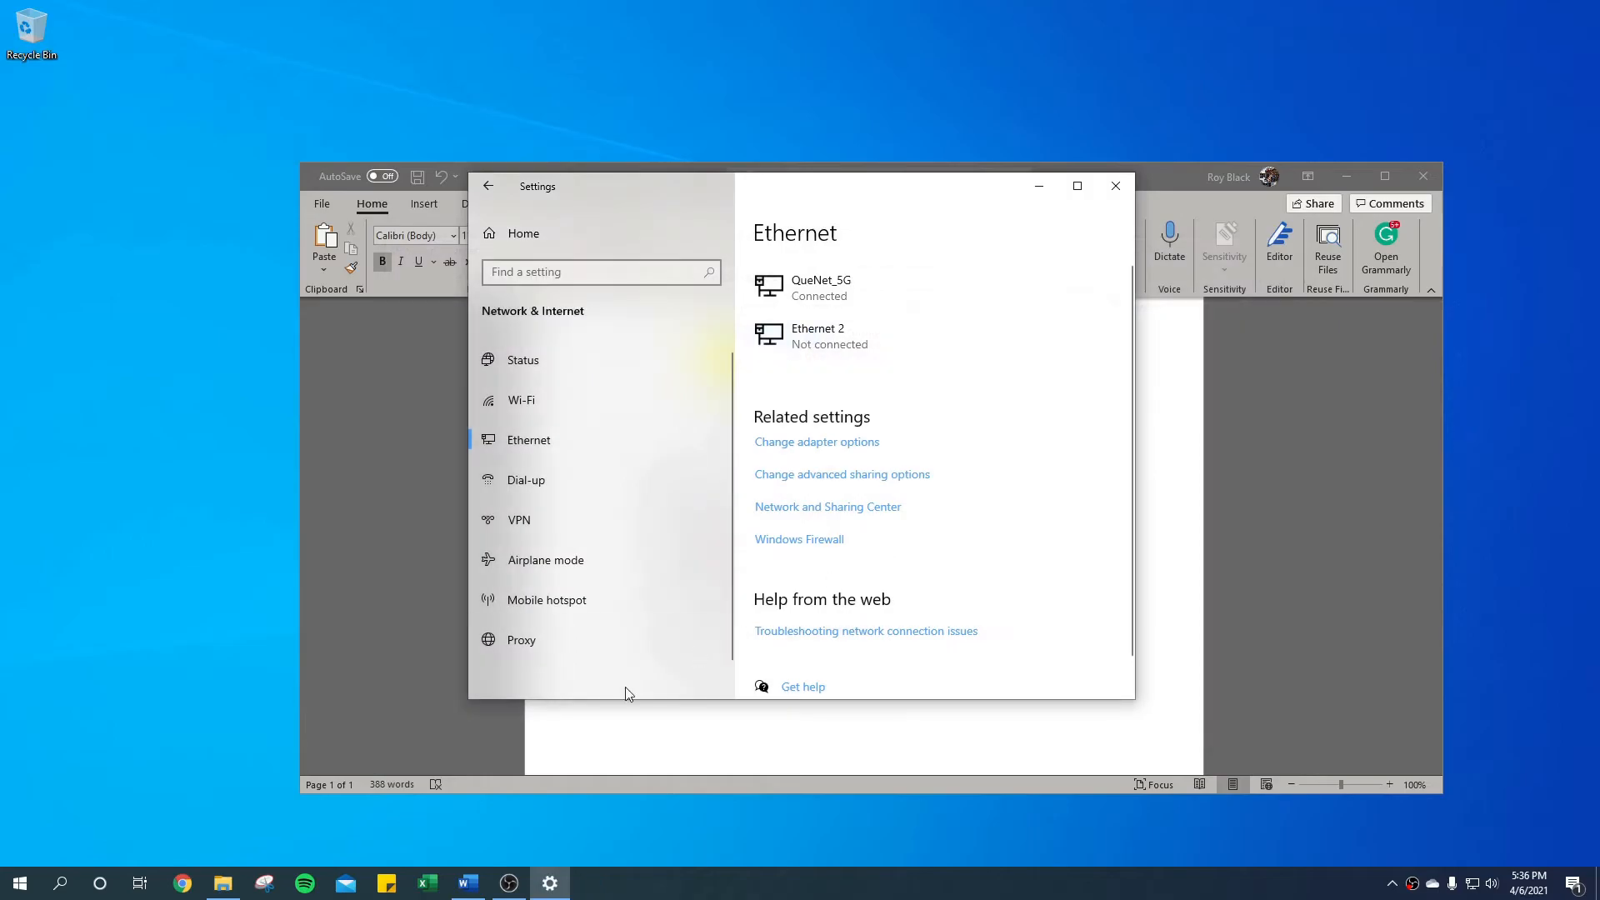
Step: Open a Command Prompt from the Run dialog and ping 192.168.1.153
key(super+r)
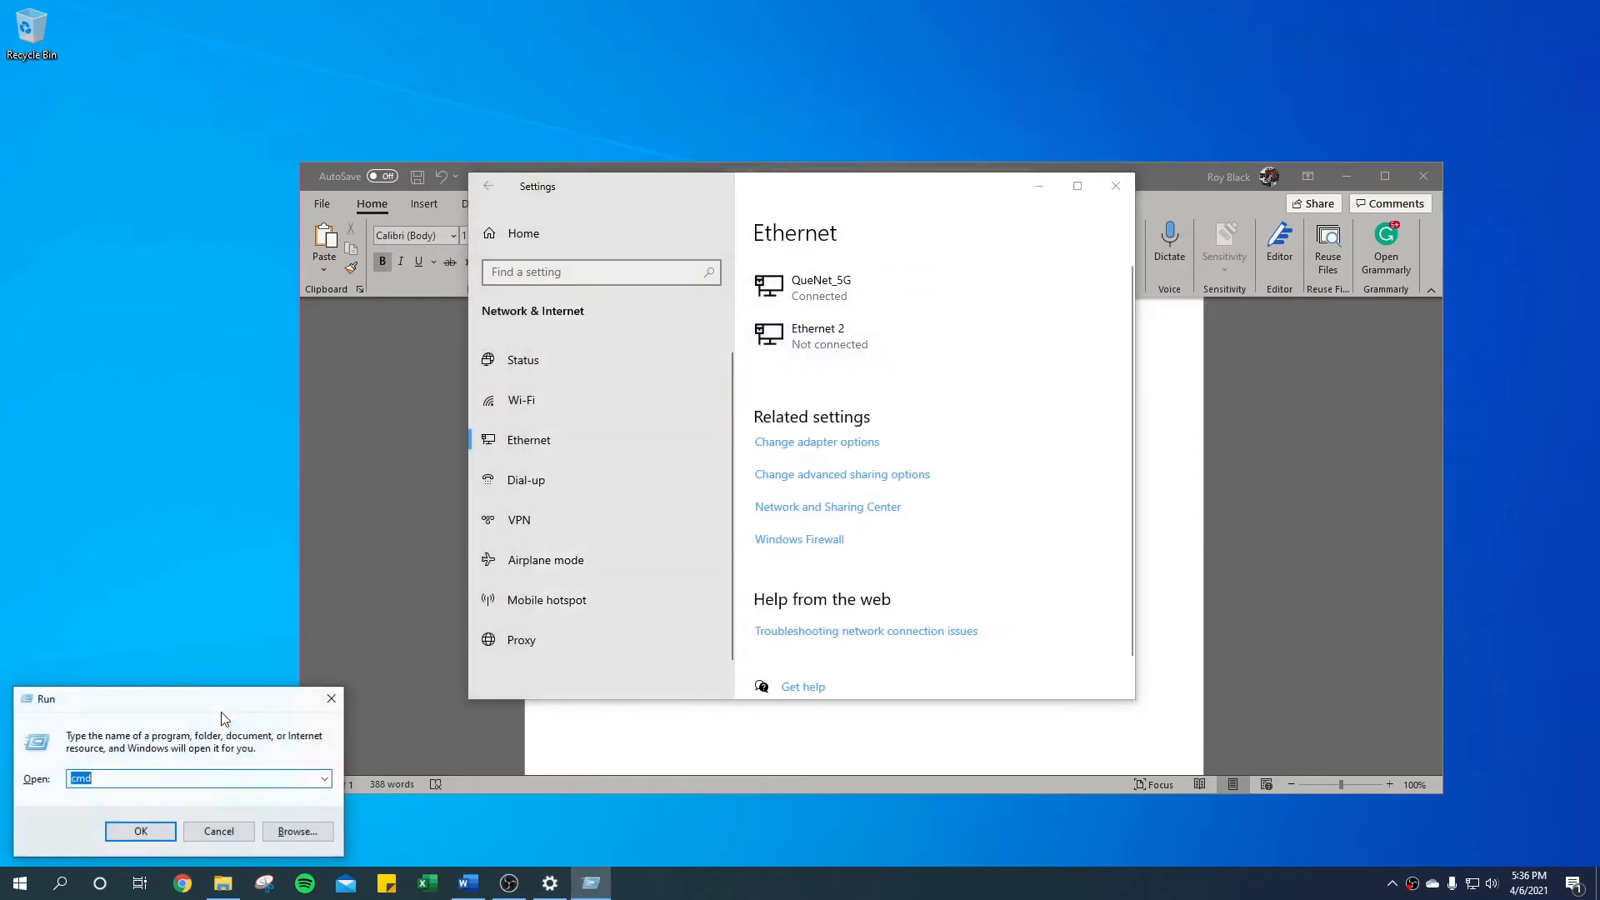
key(Return)
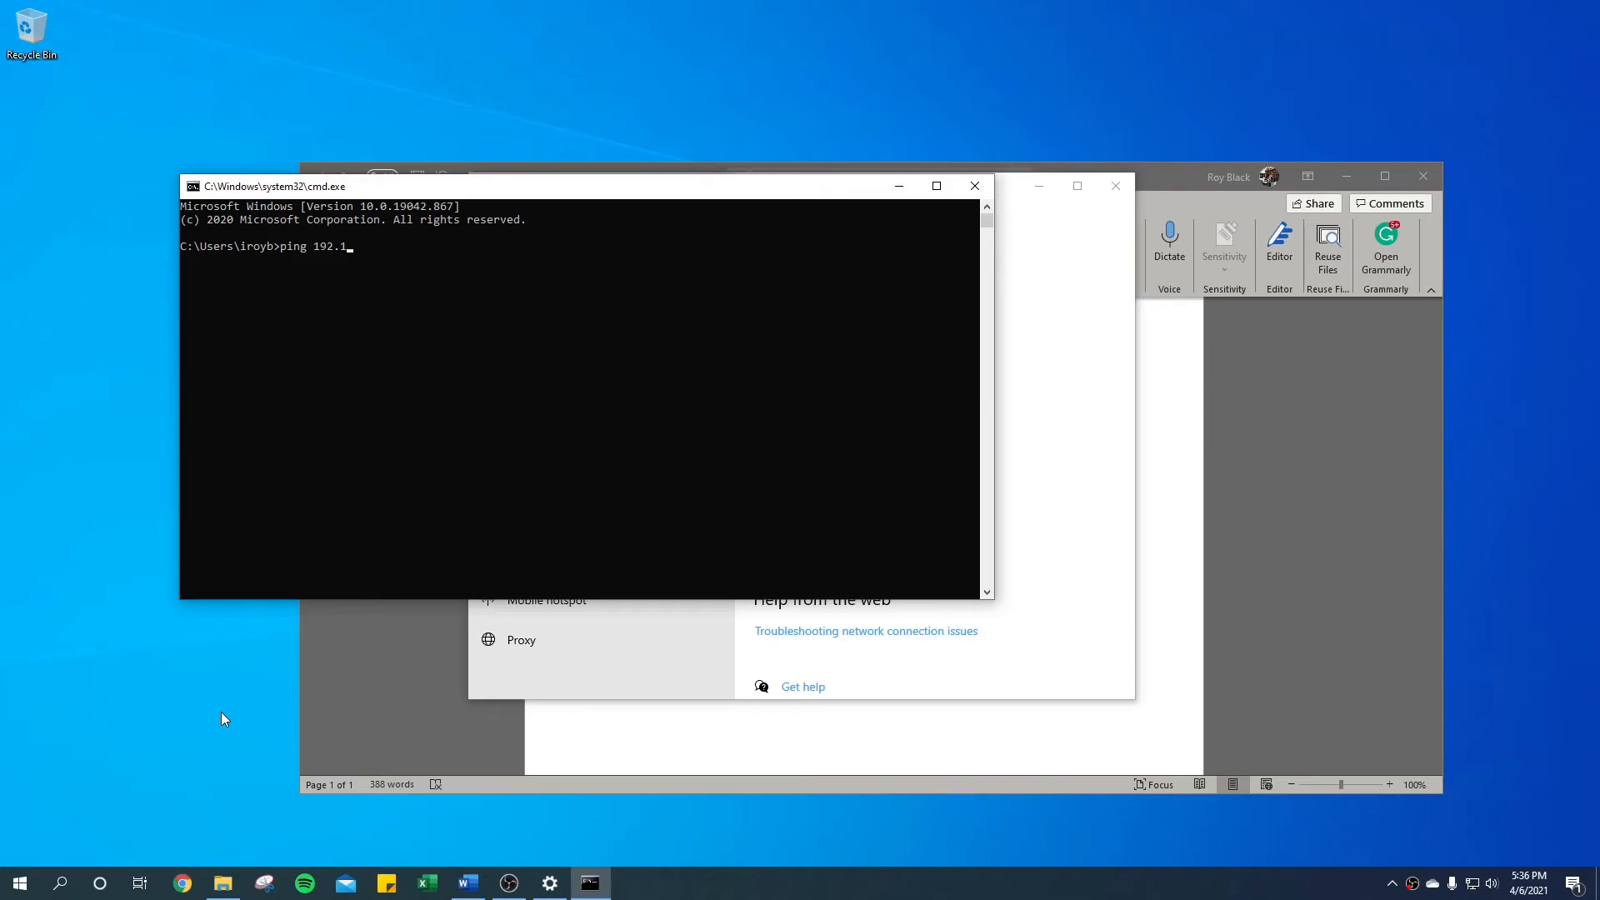
text(ping 192.168.1.153)
key(Return)
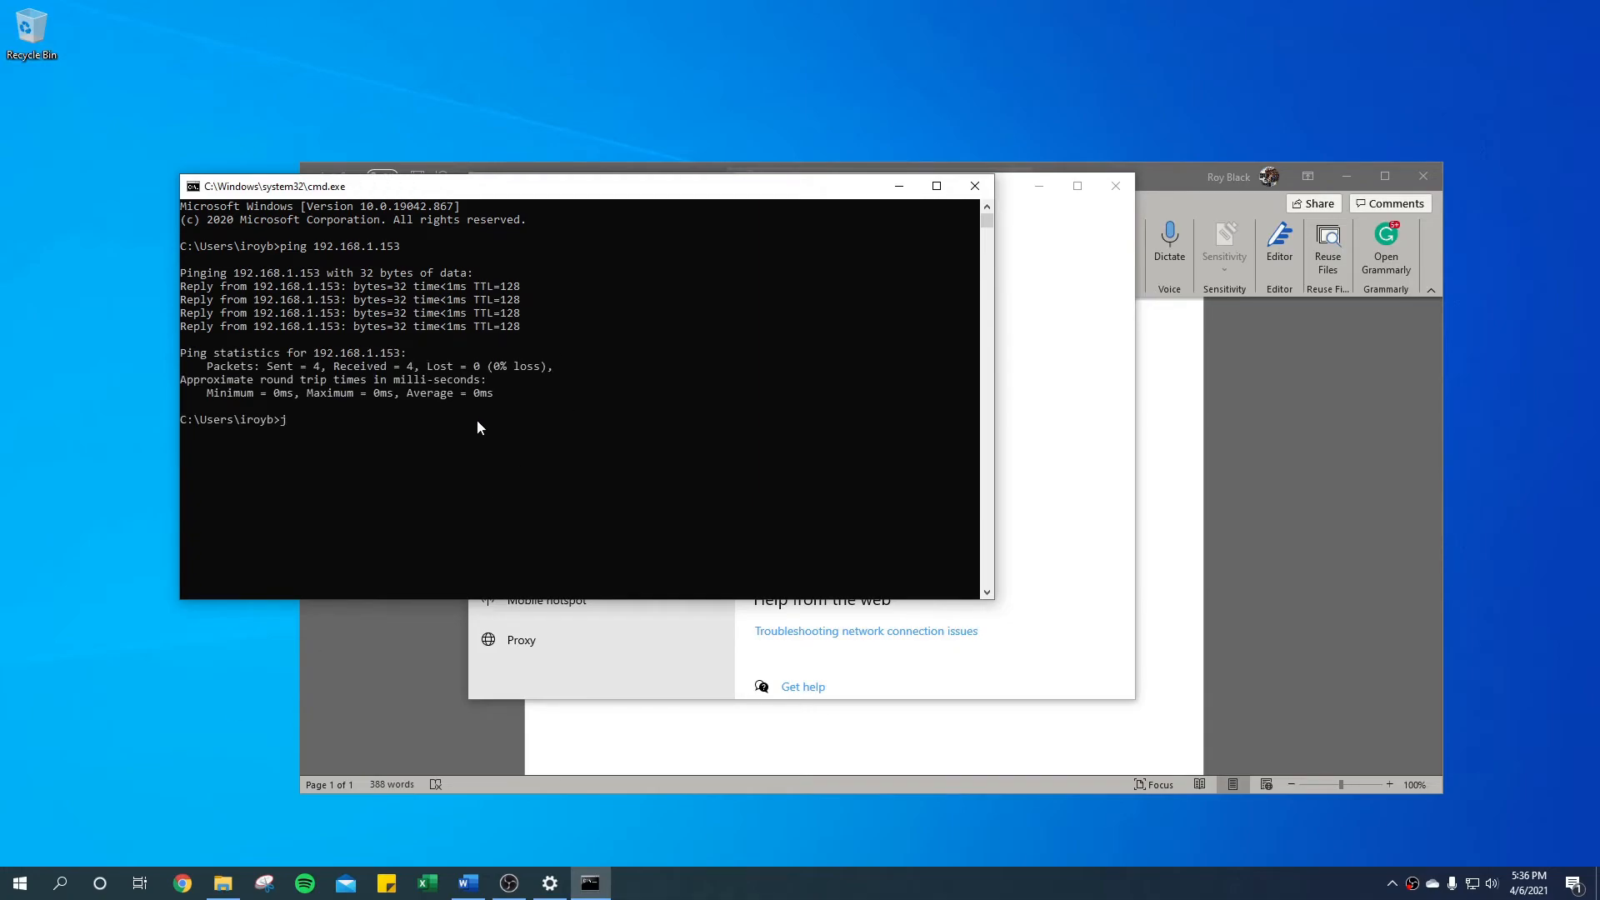
Step: Ping the computer name tucson, and close the Command Prompt and the settings window
key(BackSpace)
text(ping tucson)
key(Return)
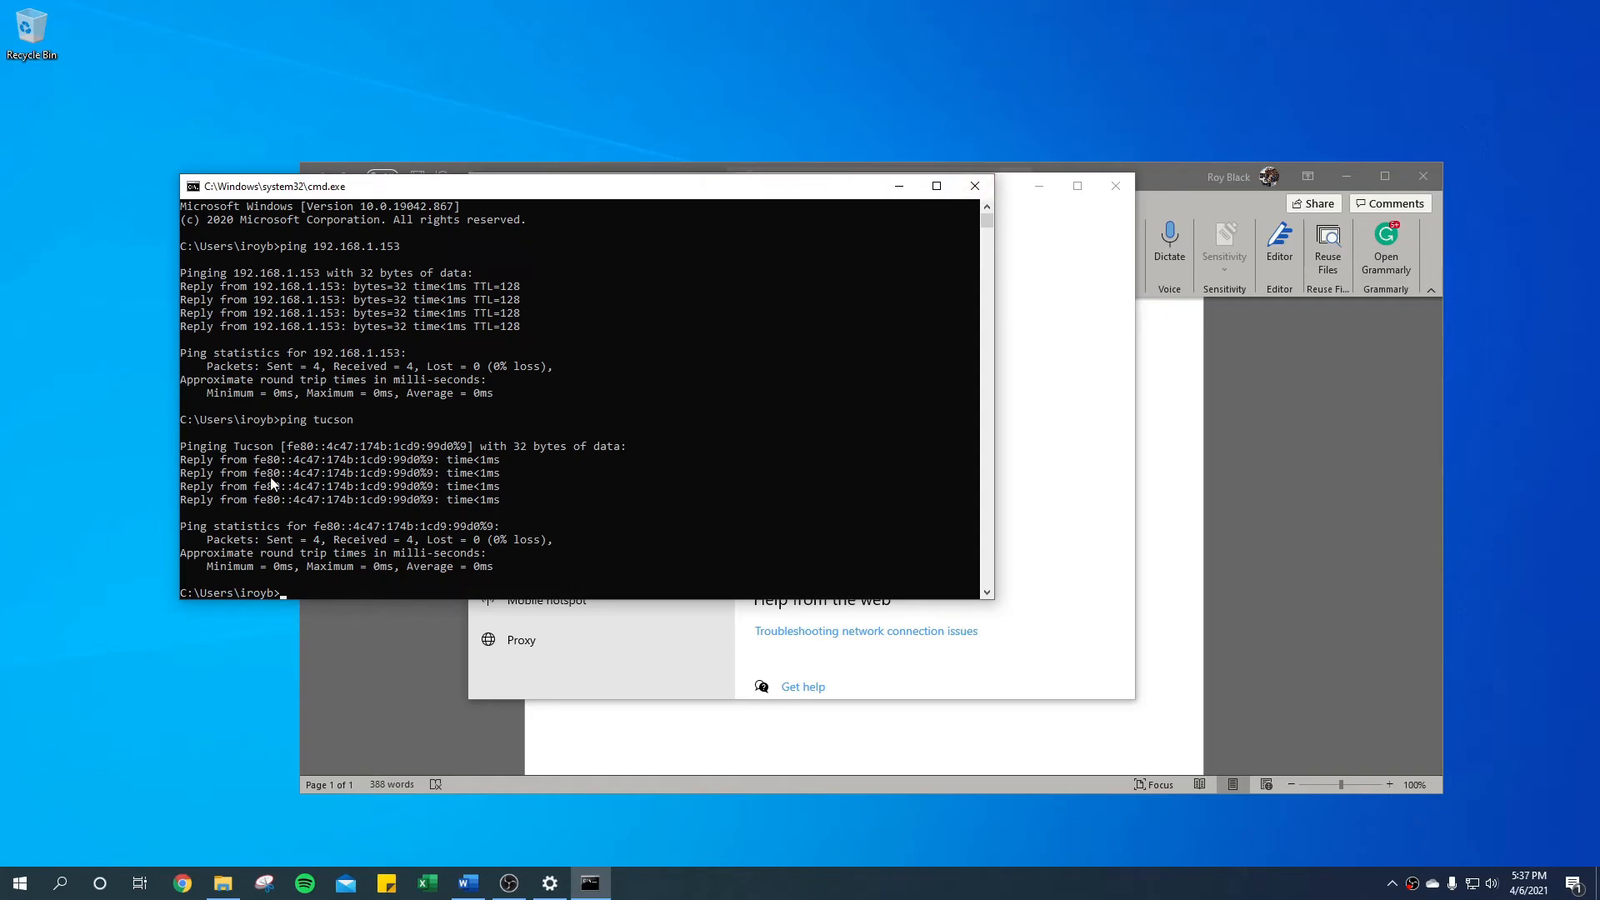
click(974, 186)
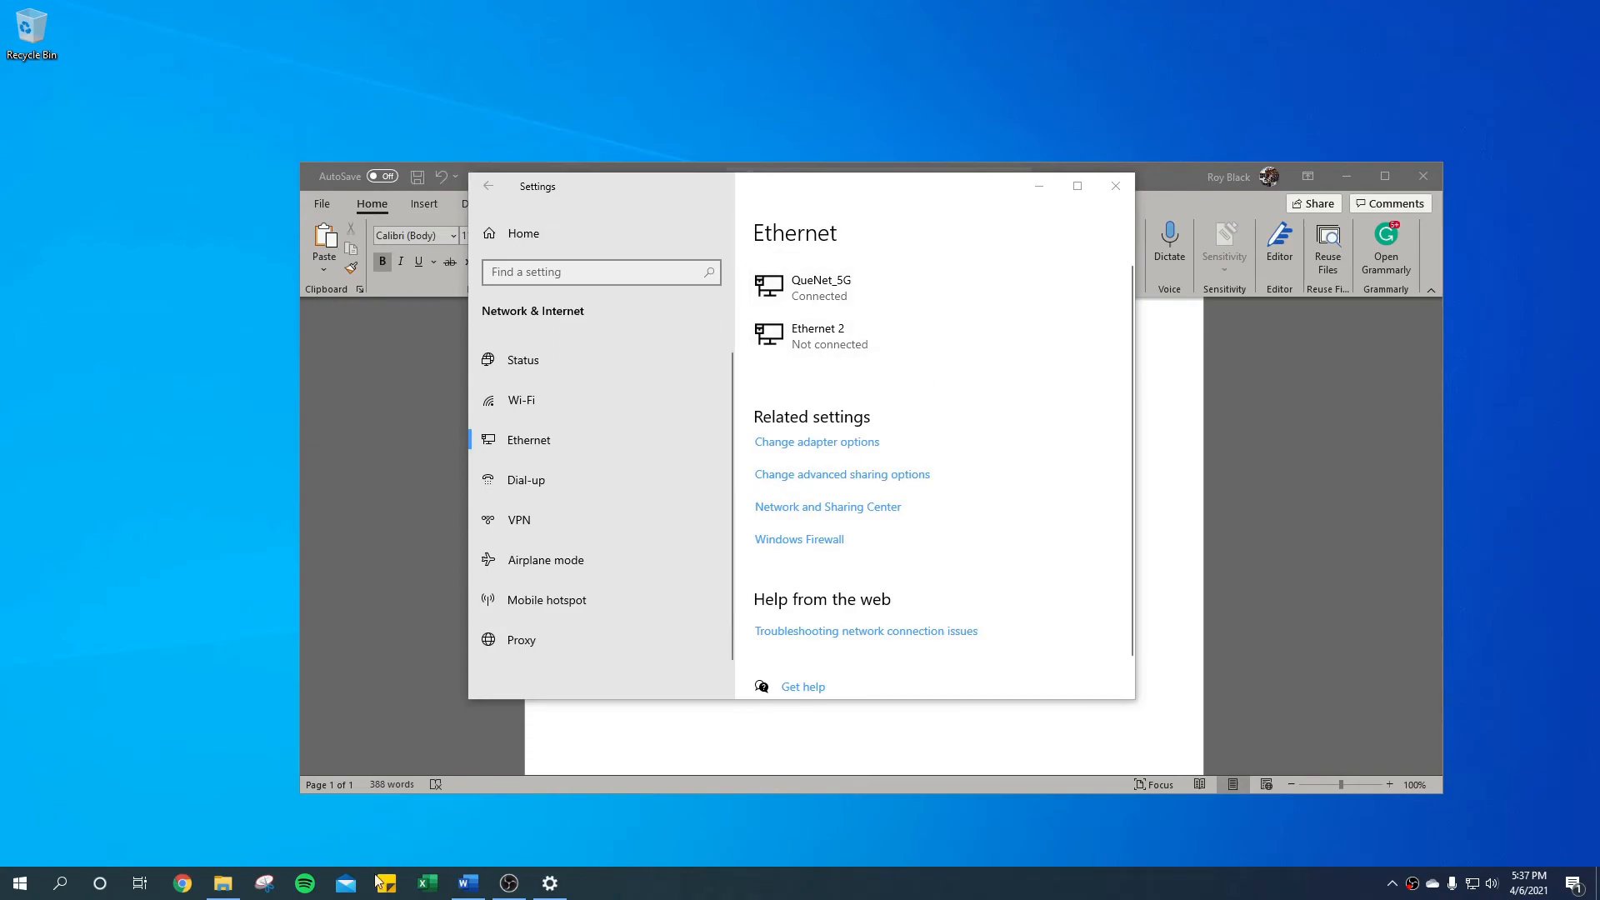
click(1115, 186)
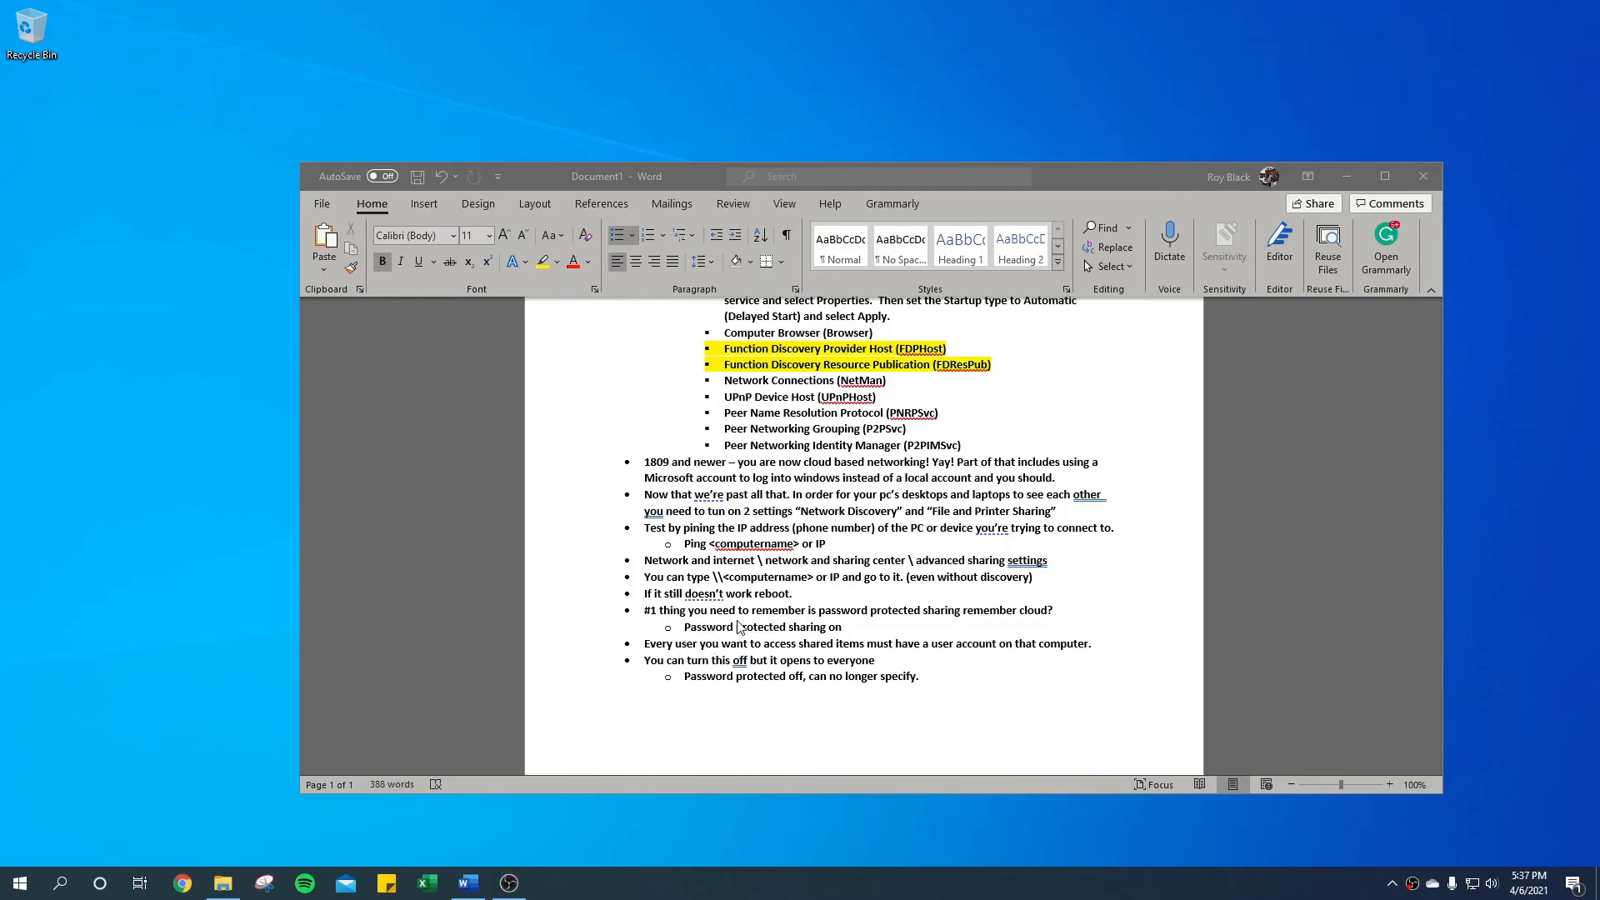
Step: Open the advanced sharing settings through the Network and Sharing Center and review the password protected sharing options for all networks
right_click(1467, 884)
click(1462, 871)
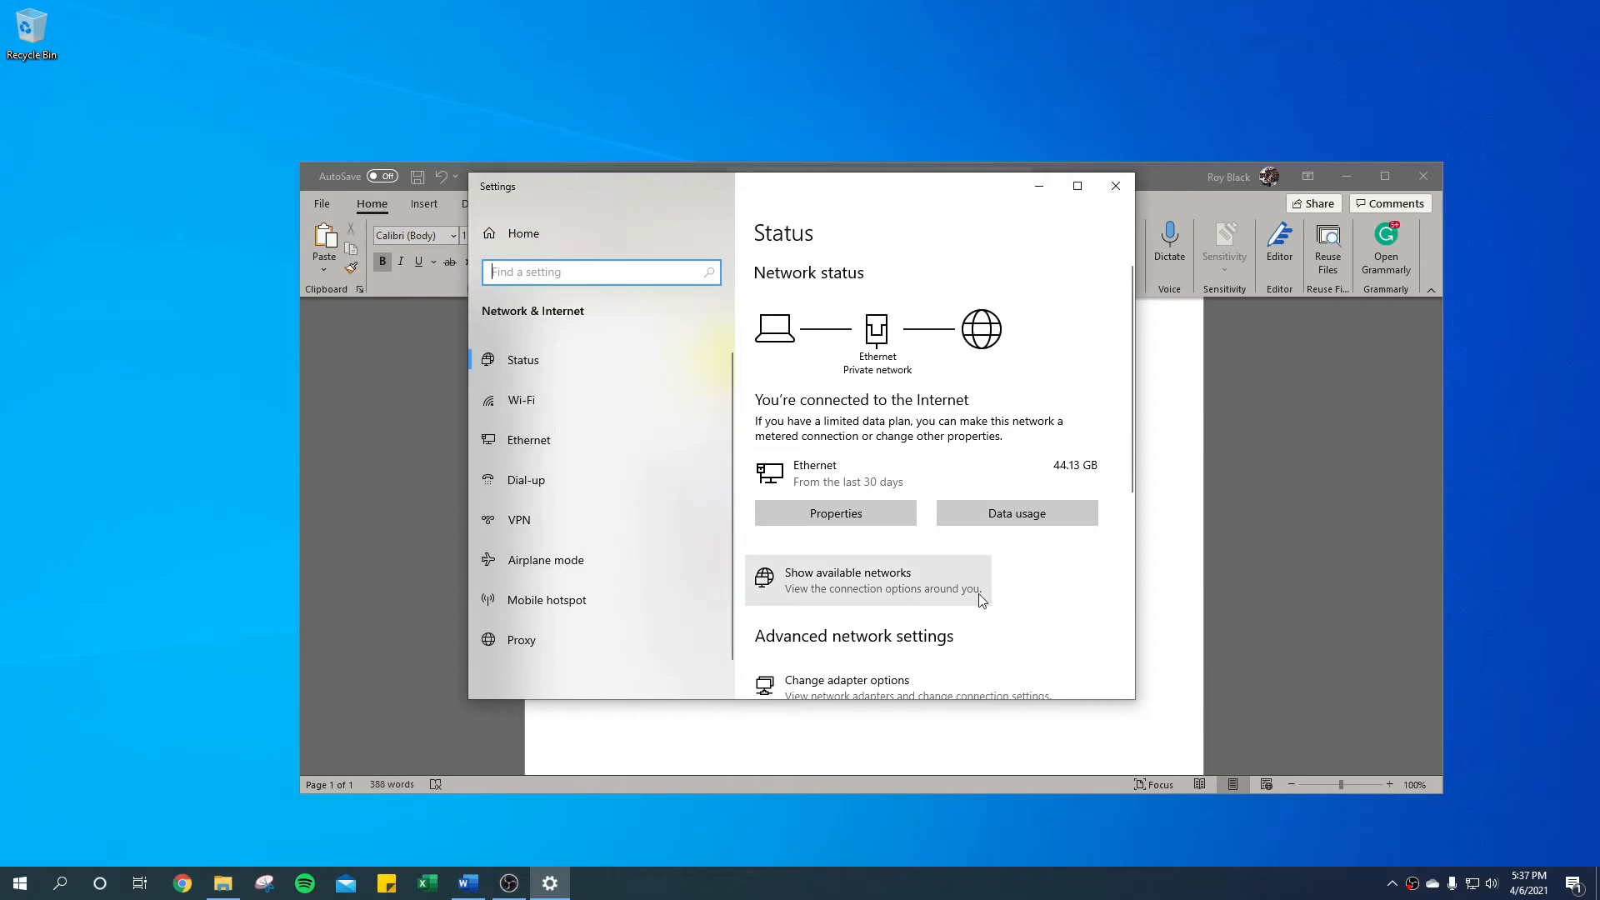
scroll(962, 592, down, 3)
scroll(1008, 542, up, 5)
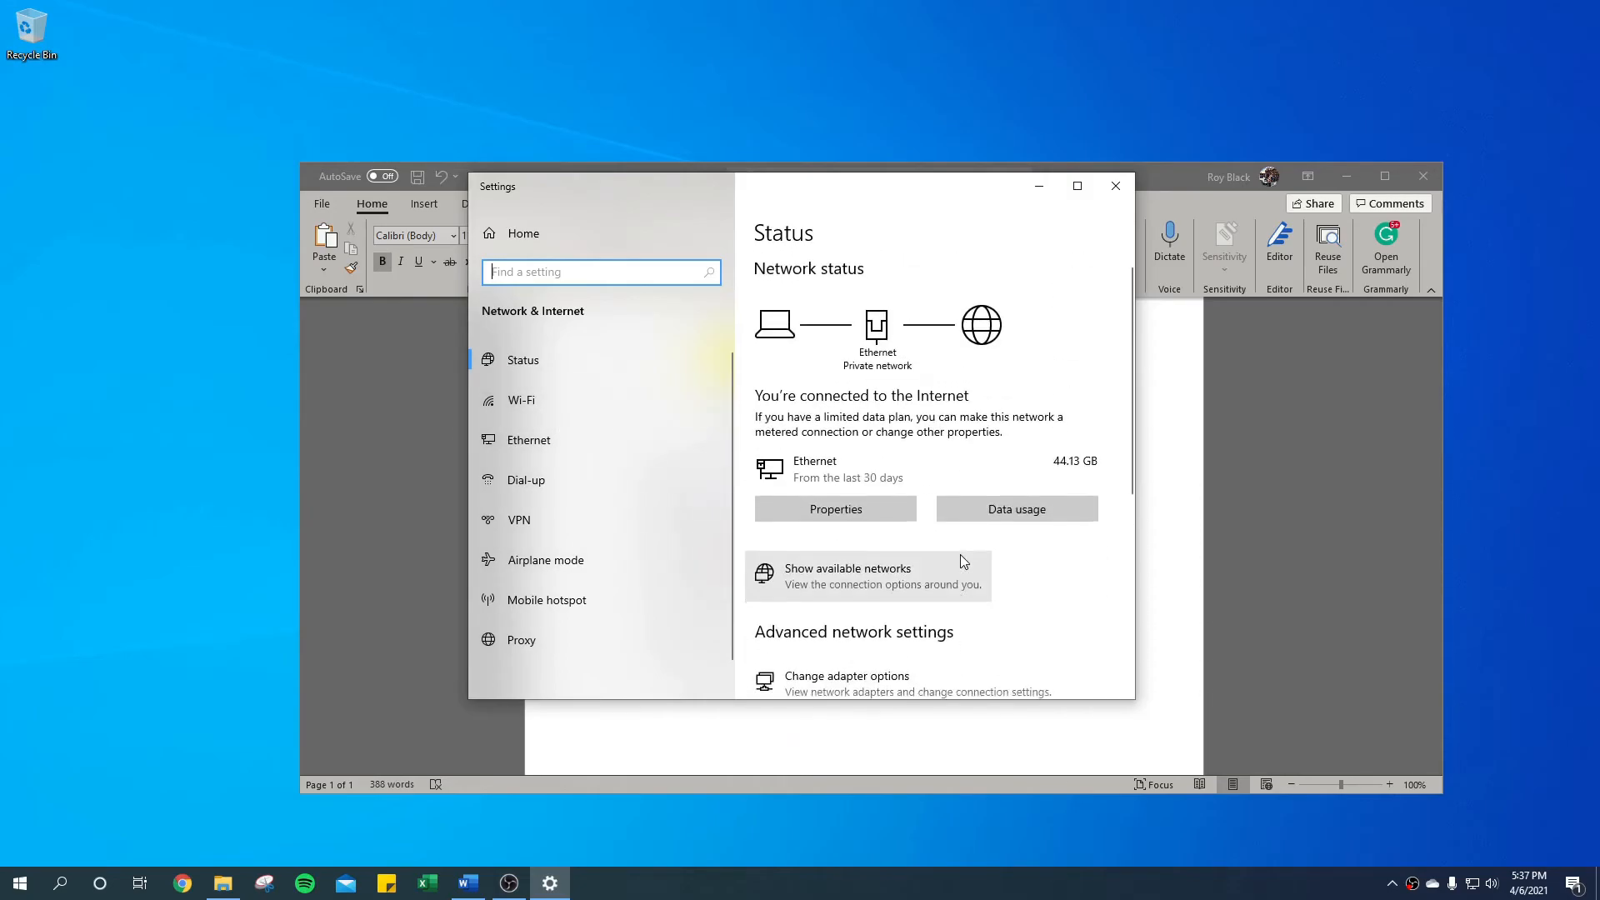
scroll(959, 554, down, 5)
scroll(923, 551, down, 1)
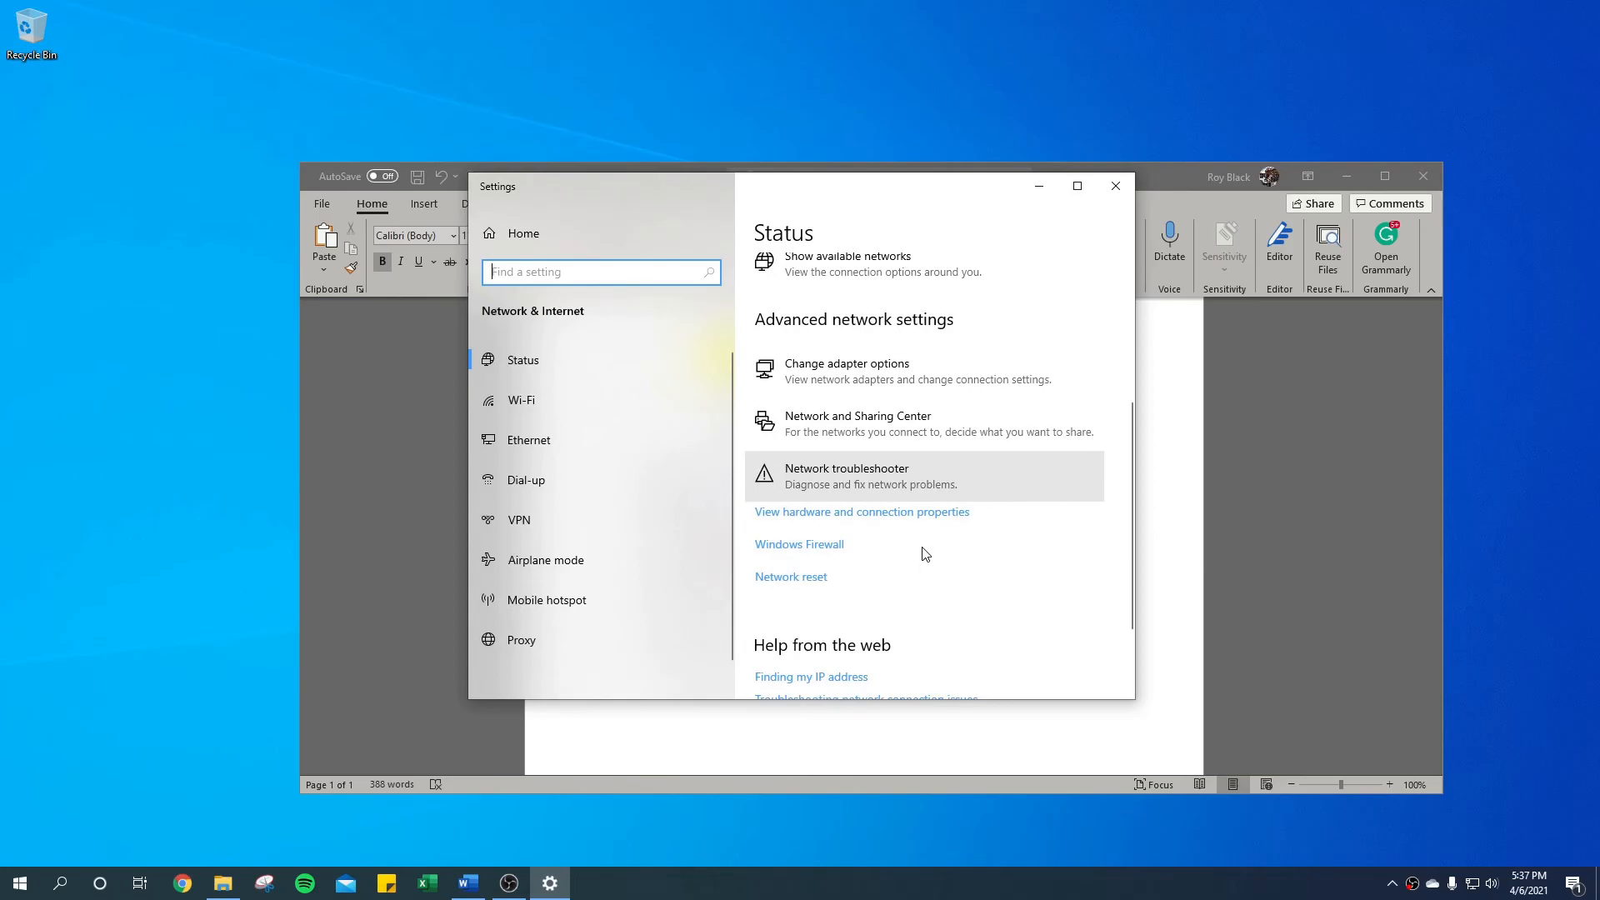
click(818, 421)
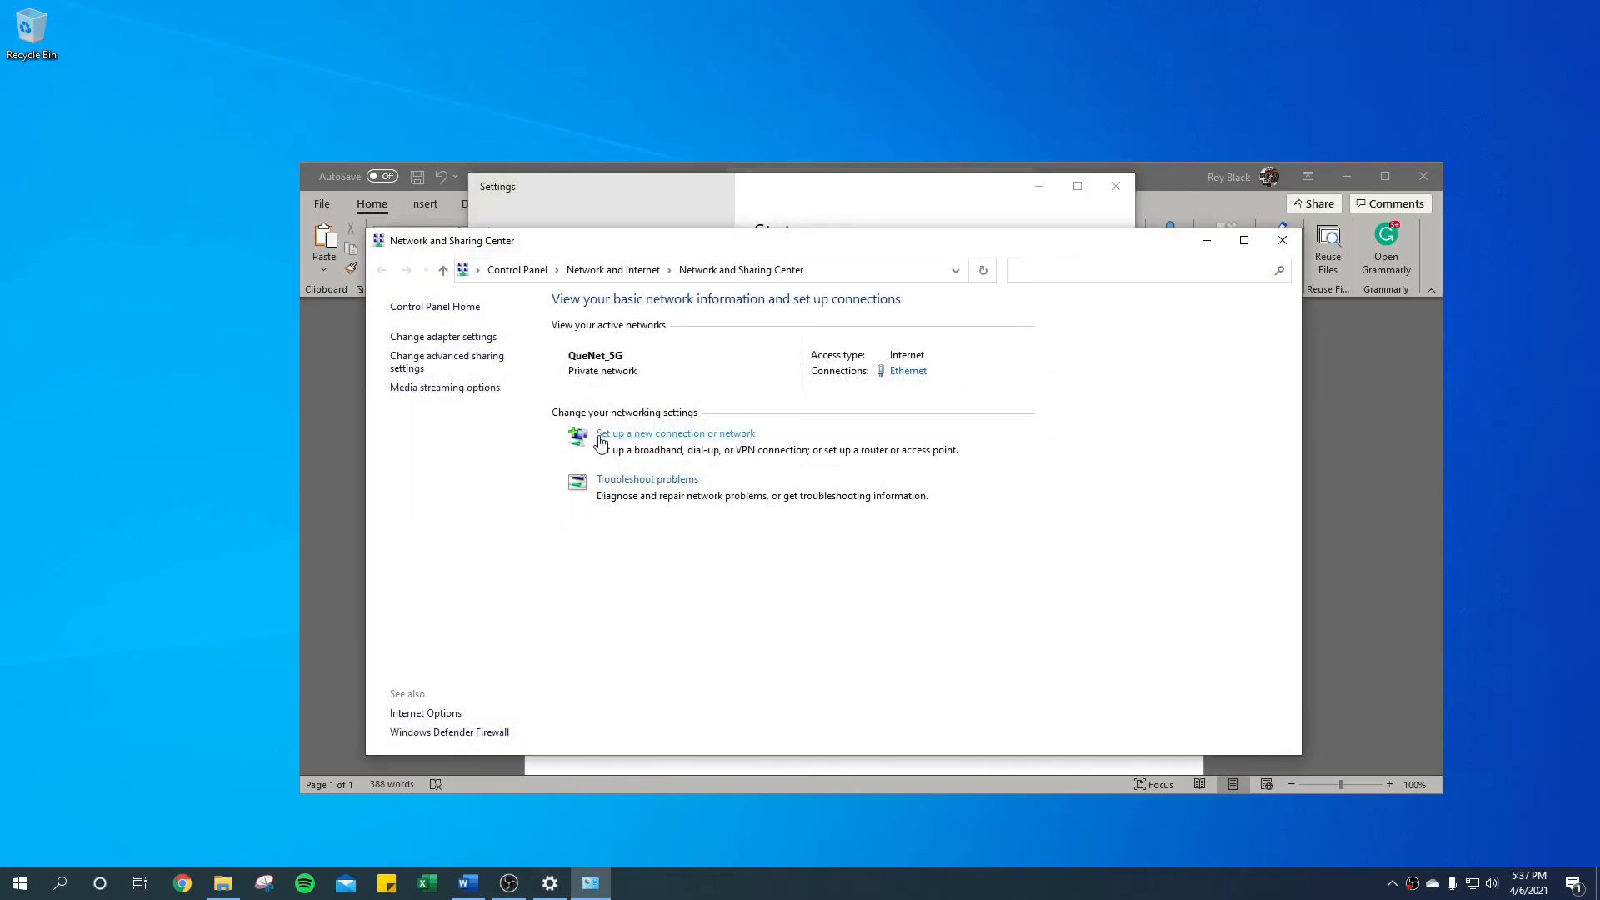
click(477, 365)
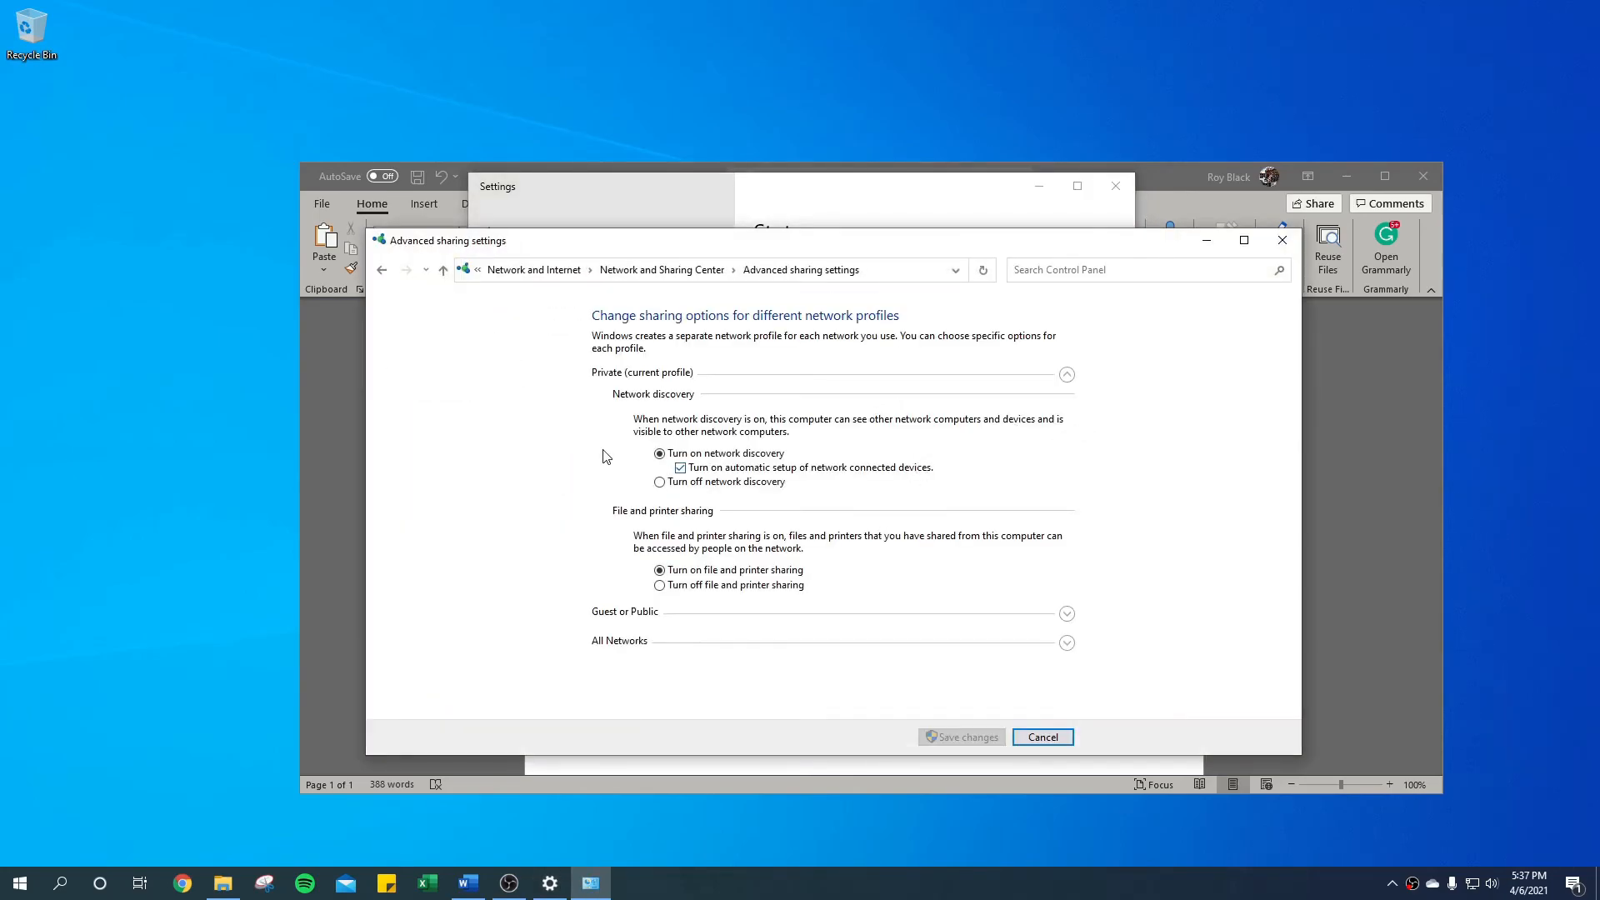
click(1066, 643)
scroll(917, 571, down, 1)
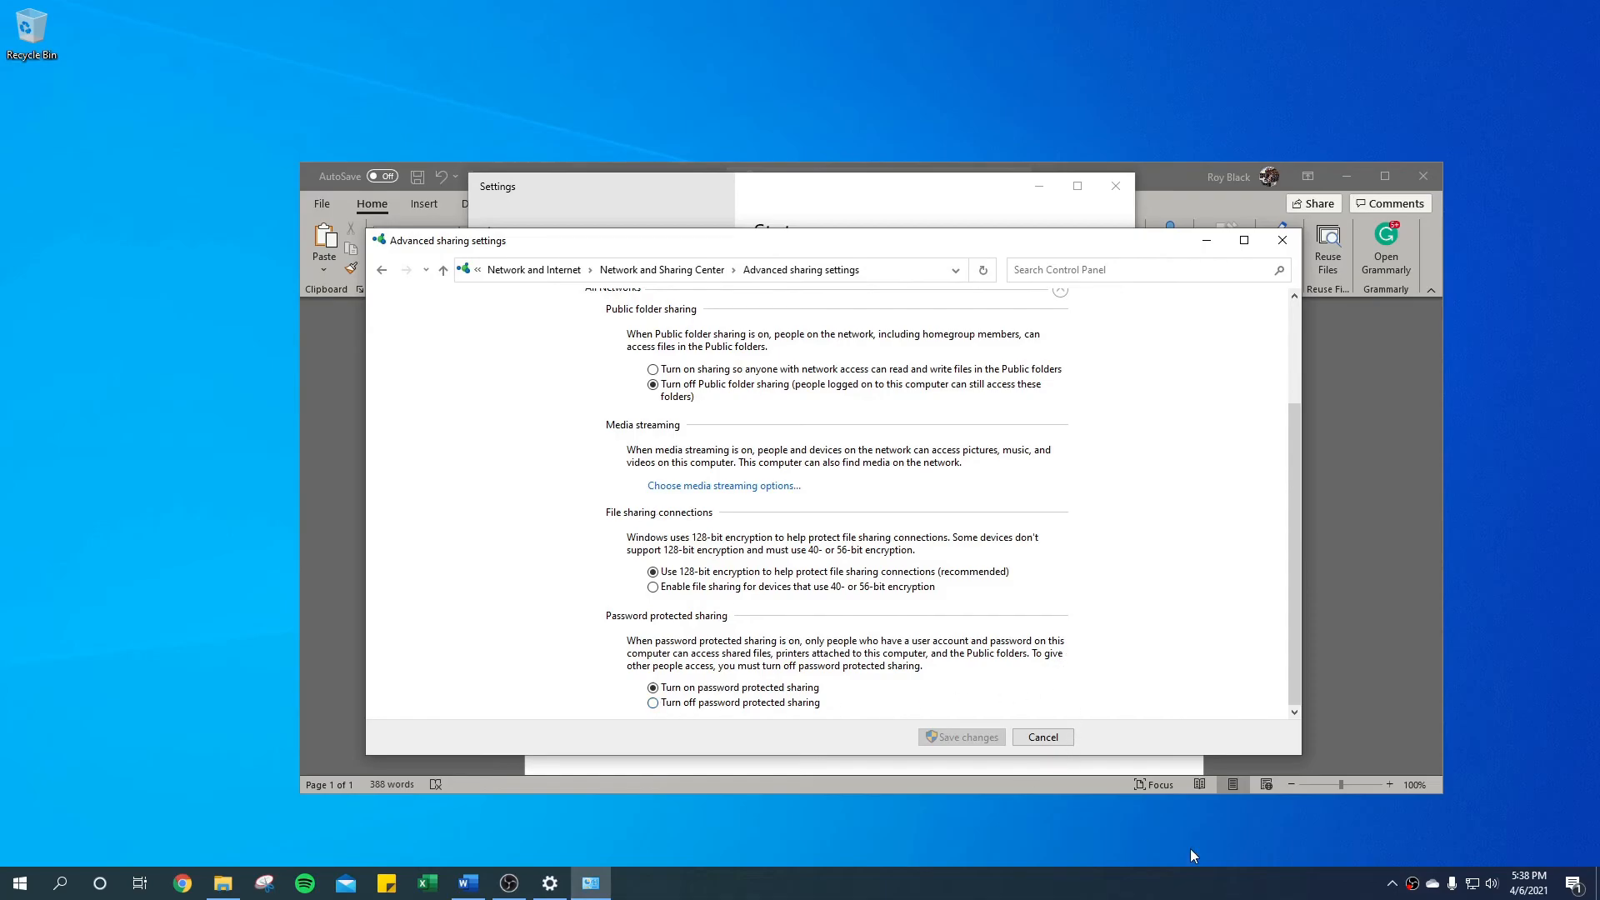
Step: Cancel the advanced sharing settings, close the Network and Sharing Center and Settings windows, and minimize the Word notes document
click(1048, 743)
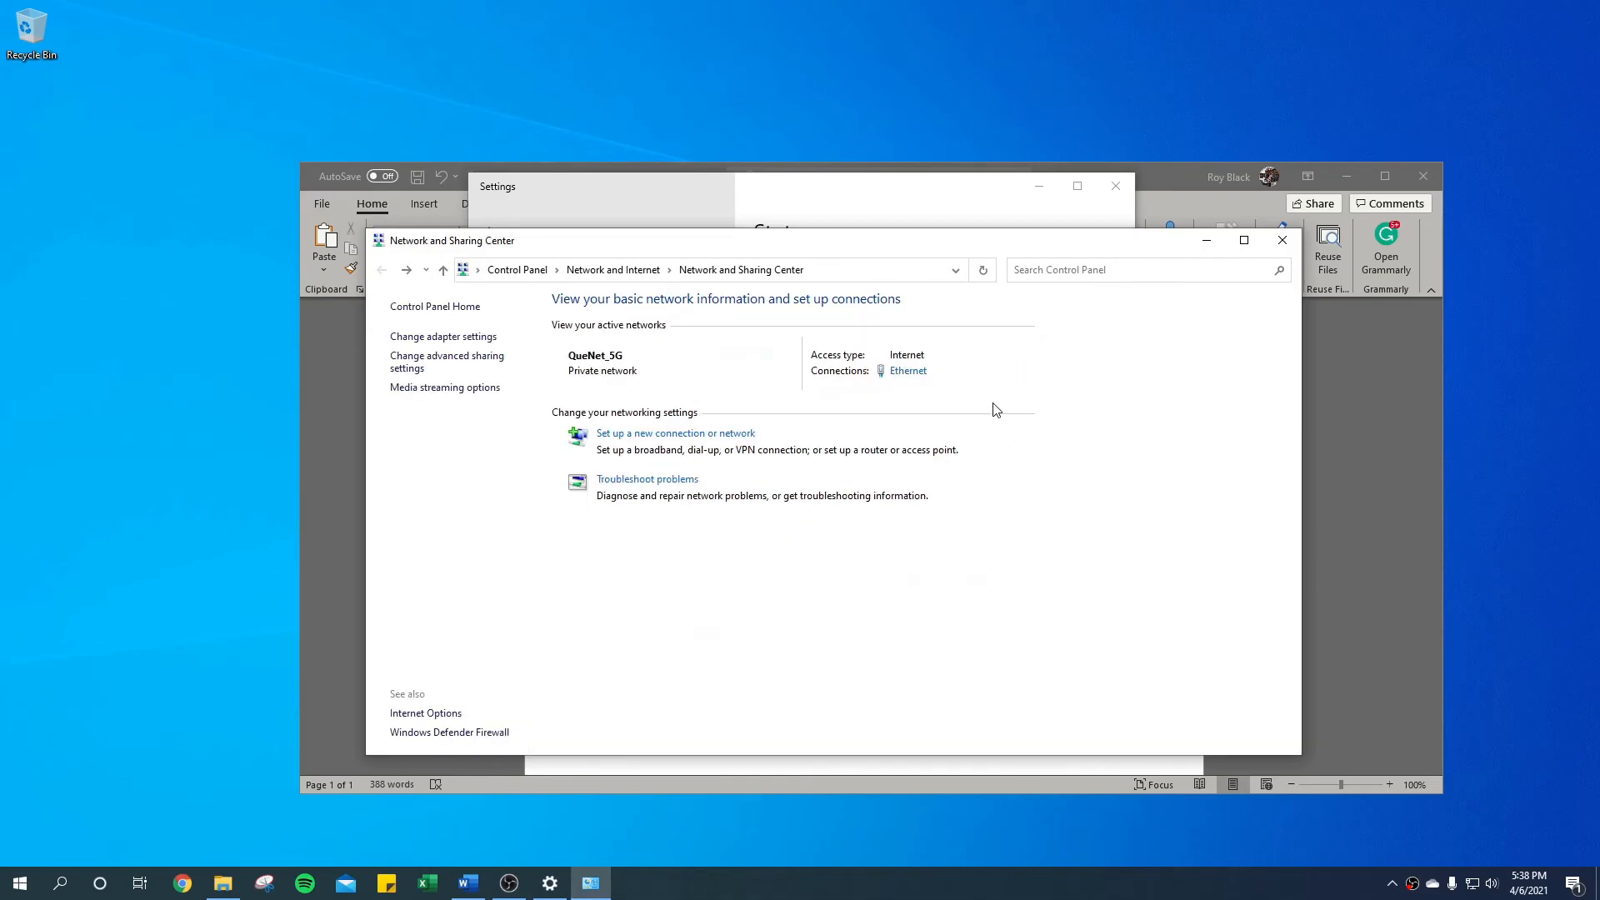
click(1283, 244)
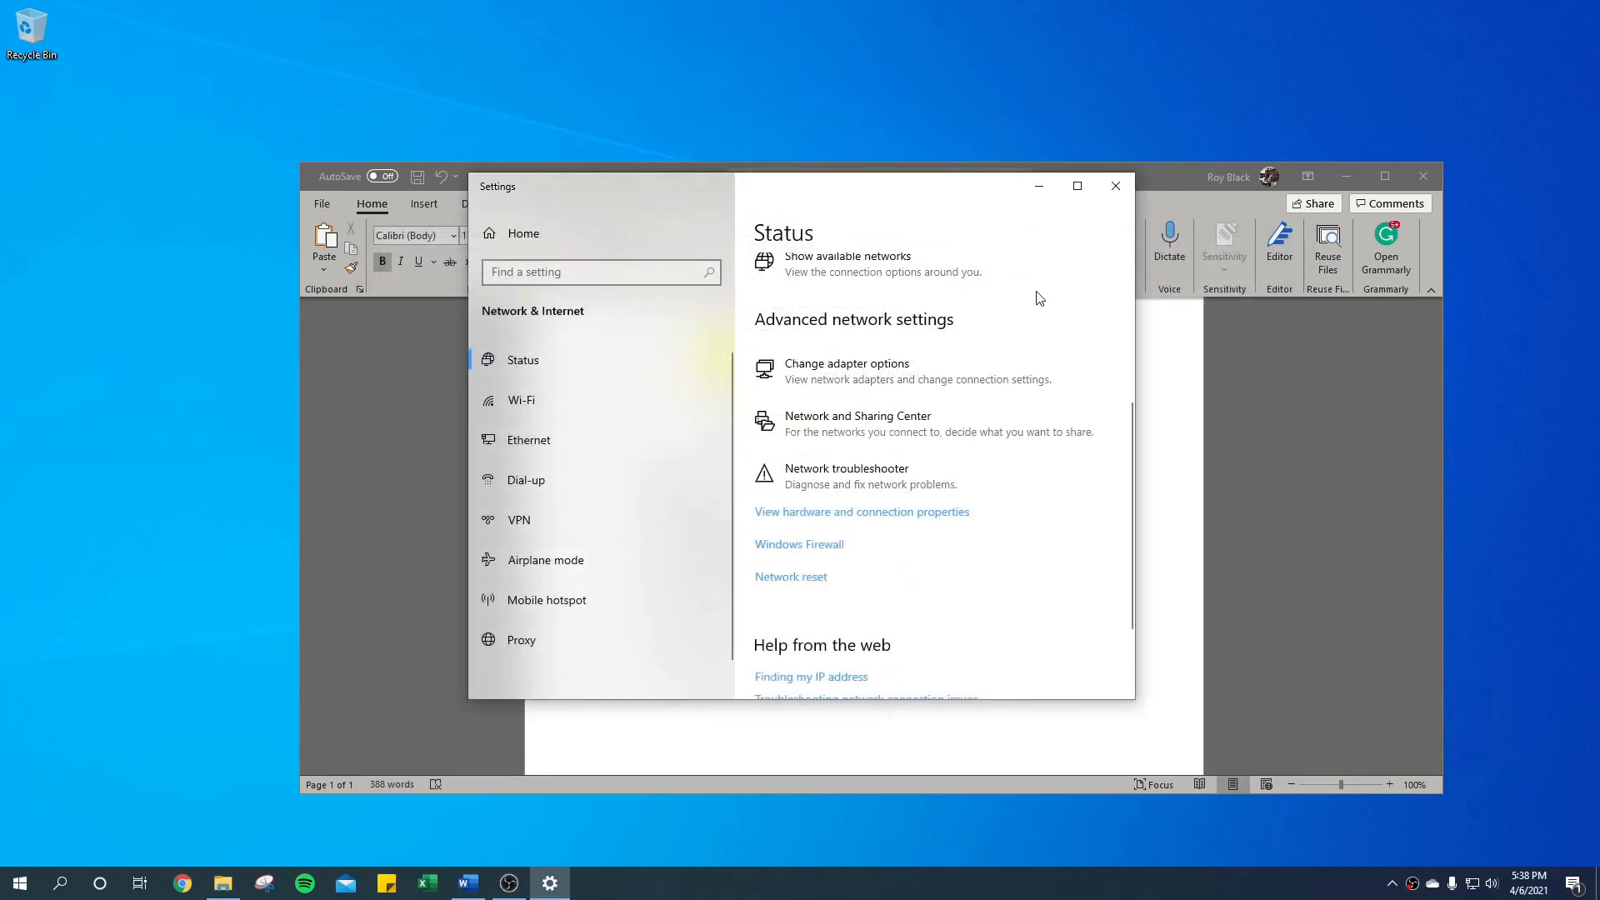
click(1115, 185)
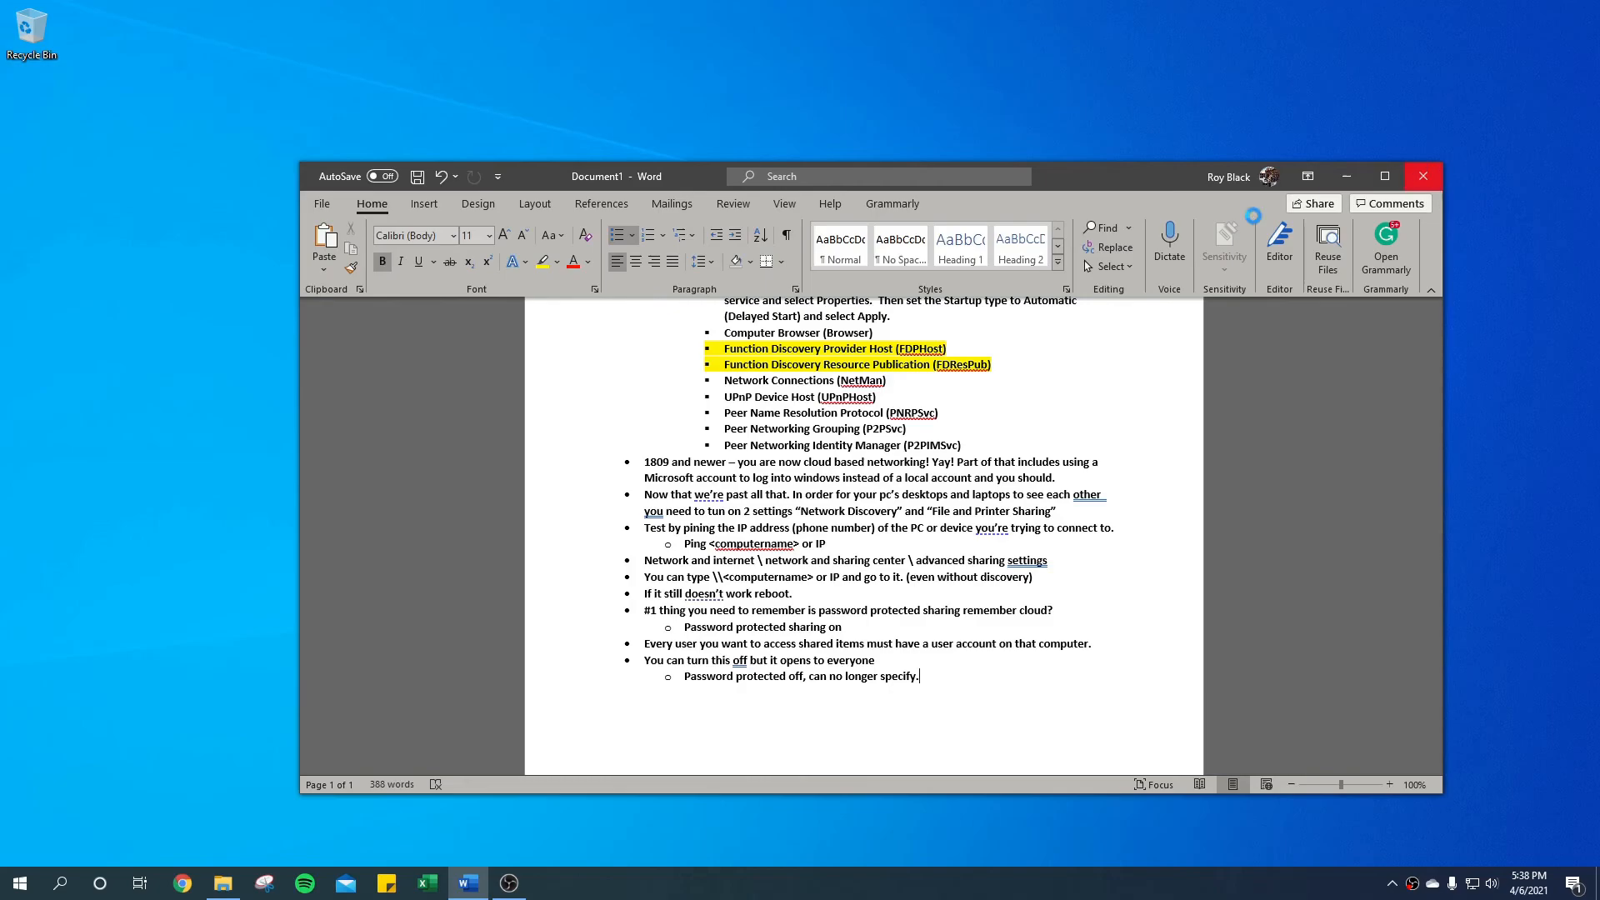
click(1426, 173)
click(1025, 581)
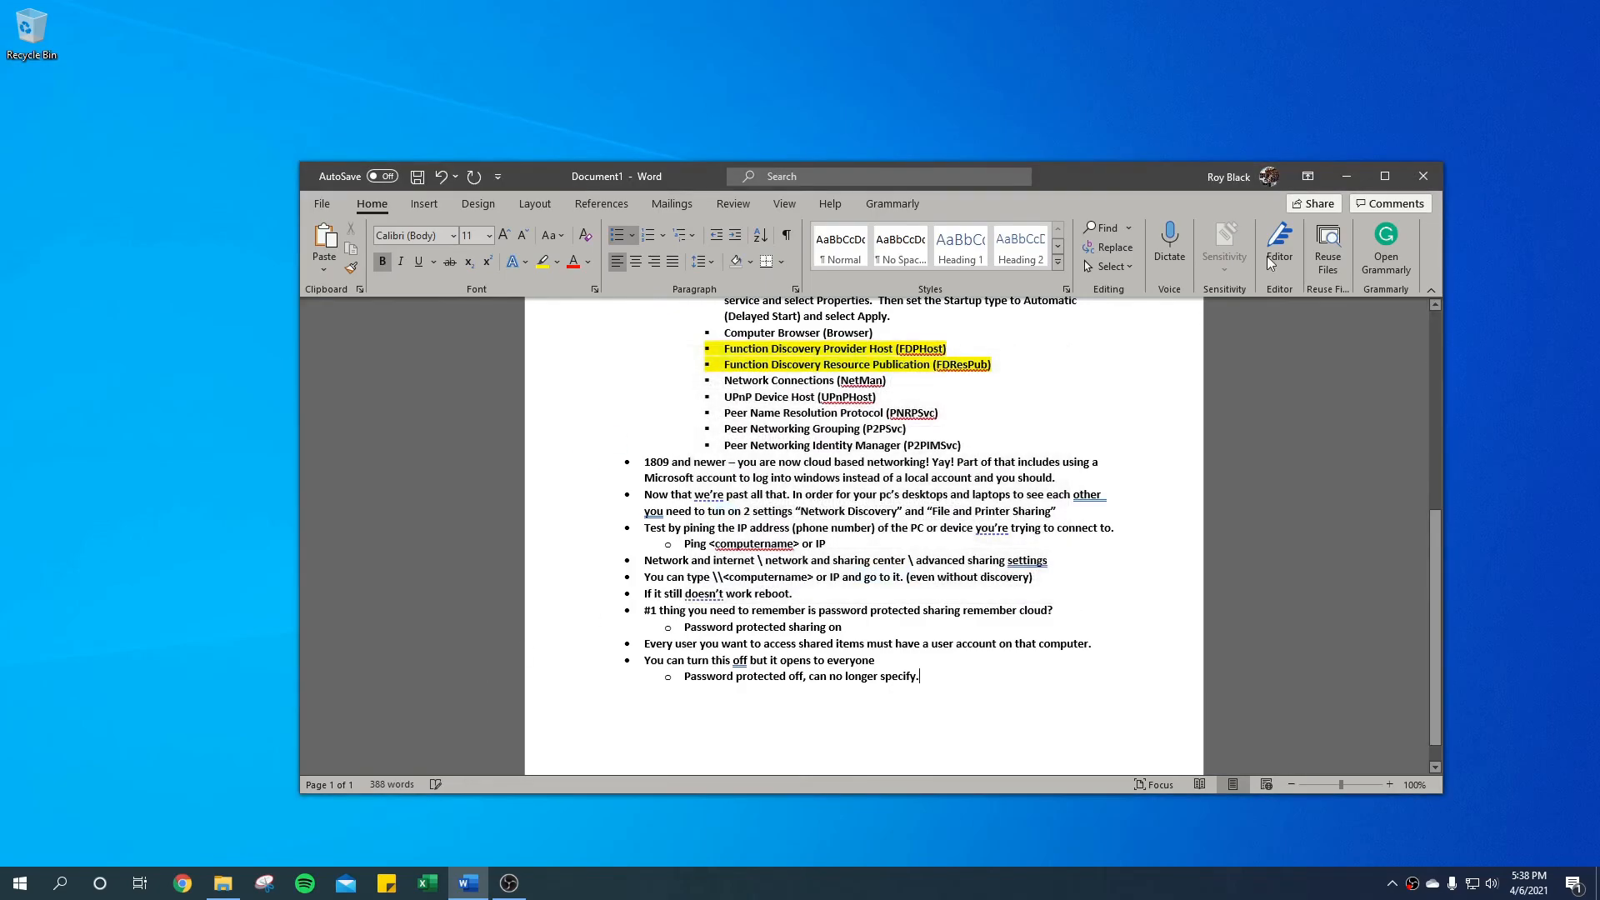
click(1346, 176)
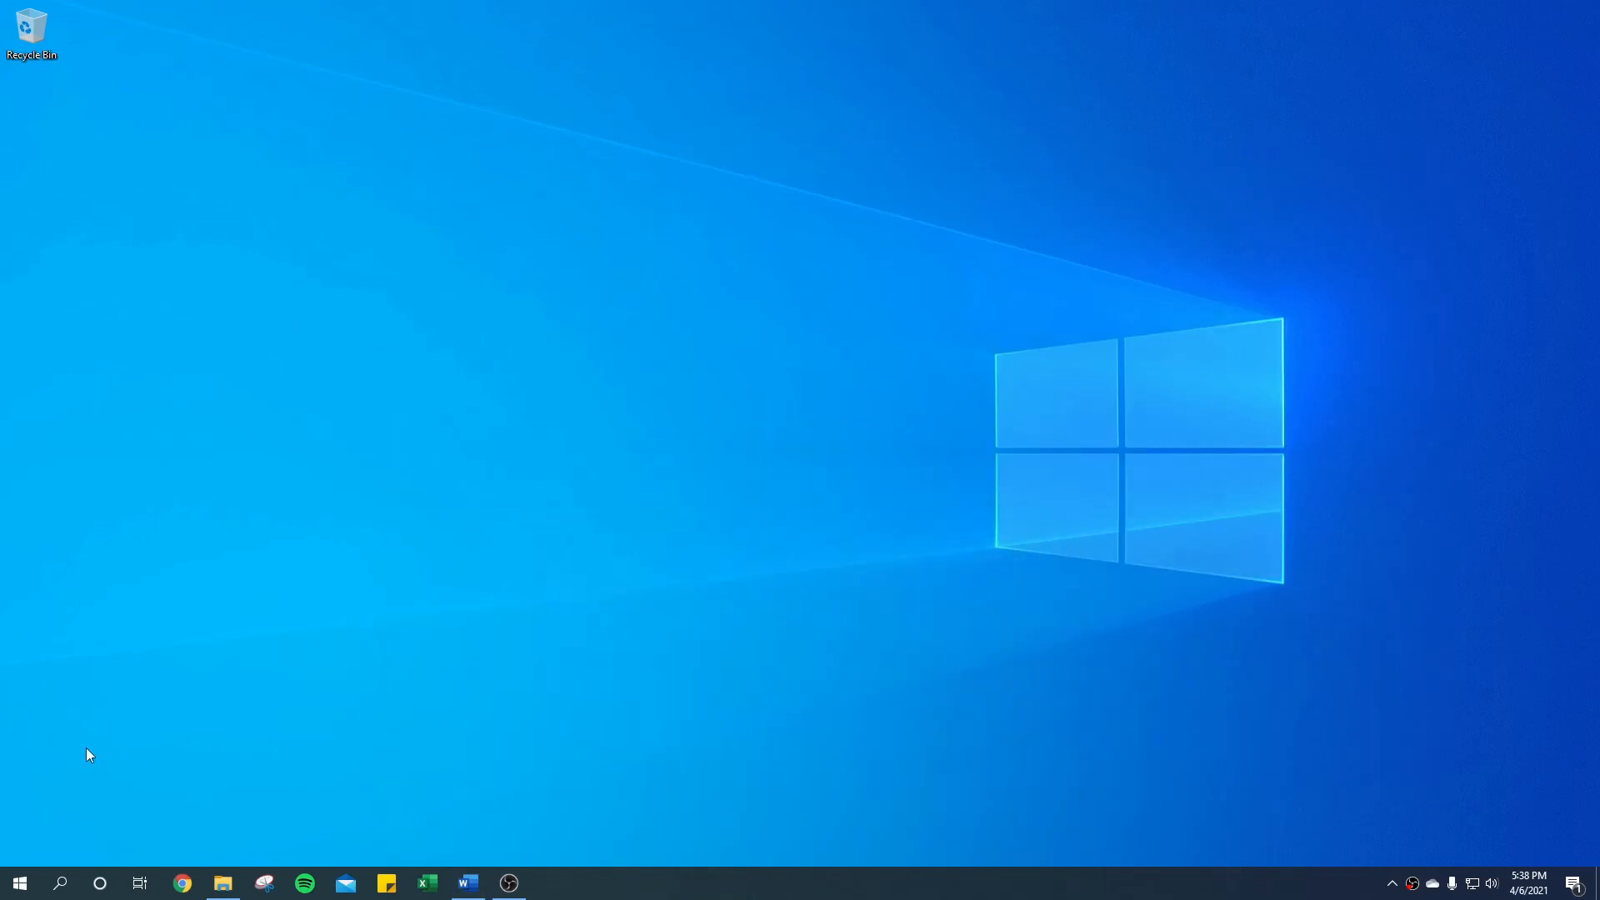
Step: In File Explorer, go to the Test directory on drive D: and open the network access sharing dialog for Test folder
click(223, 883)
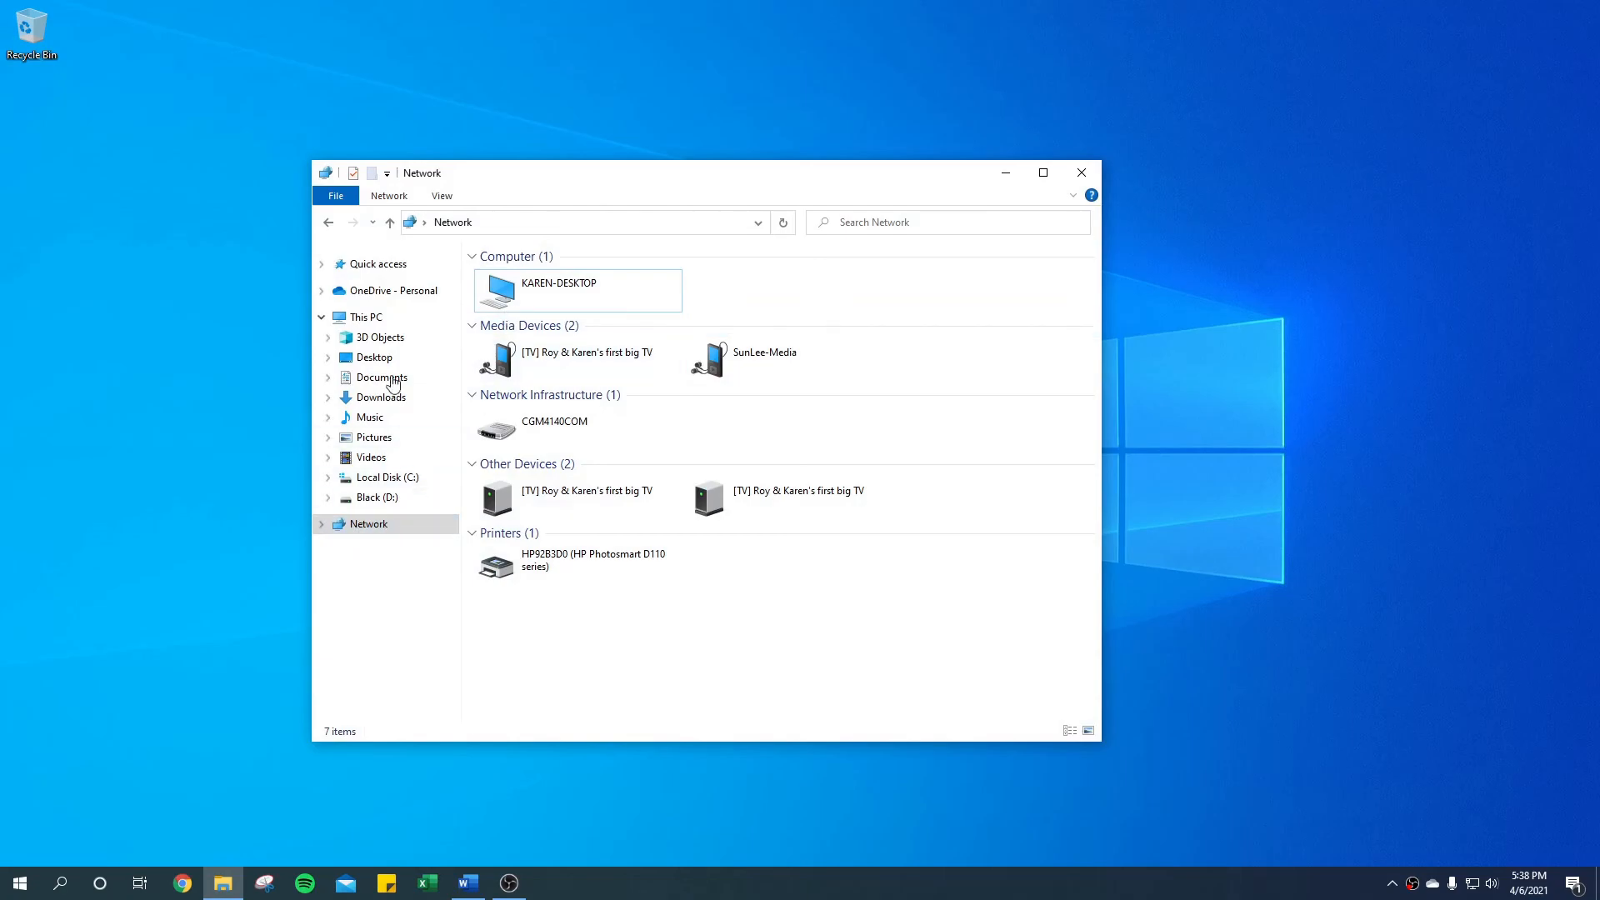
click(376, 497)
double_click(500, 364)
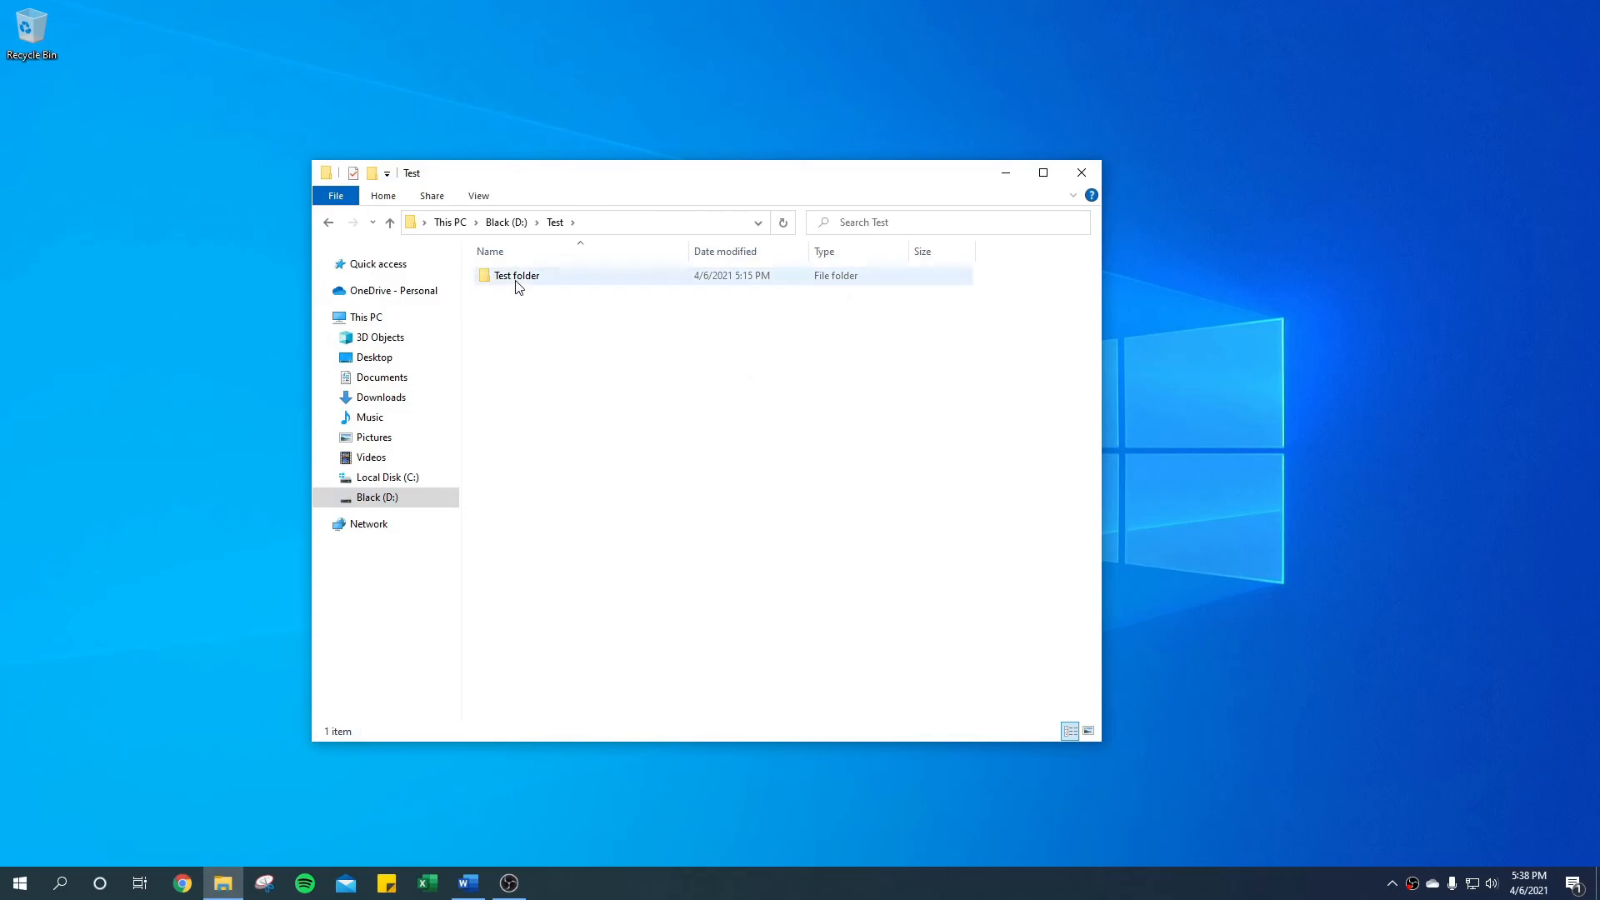
right_click(517, 280)
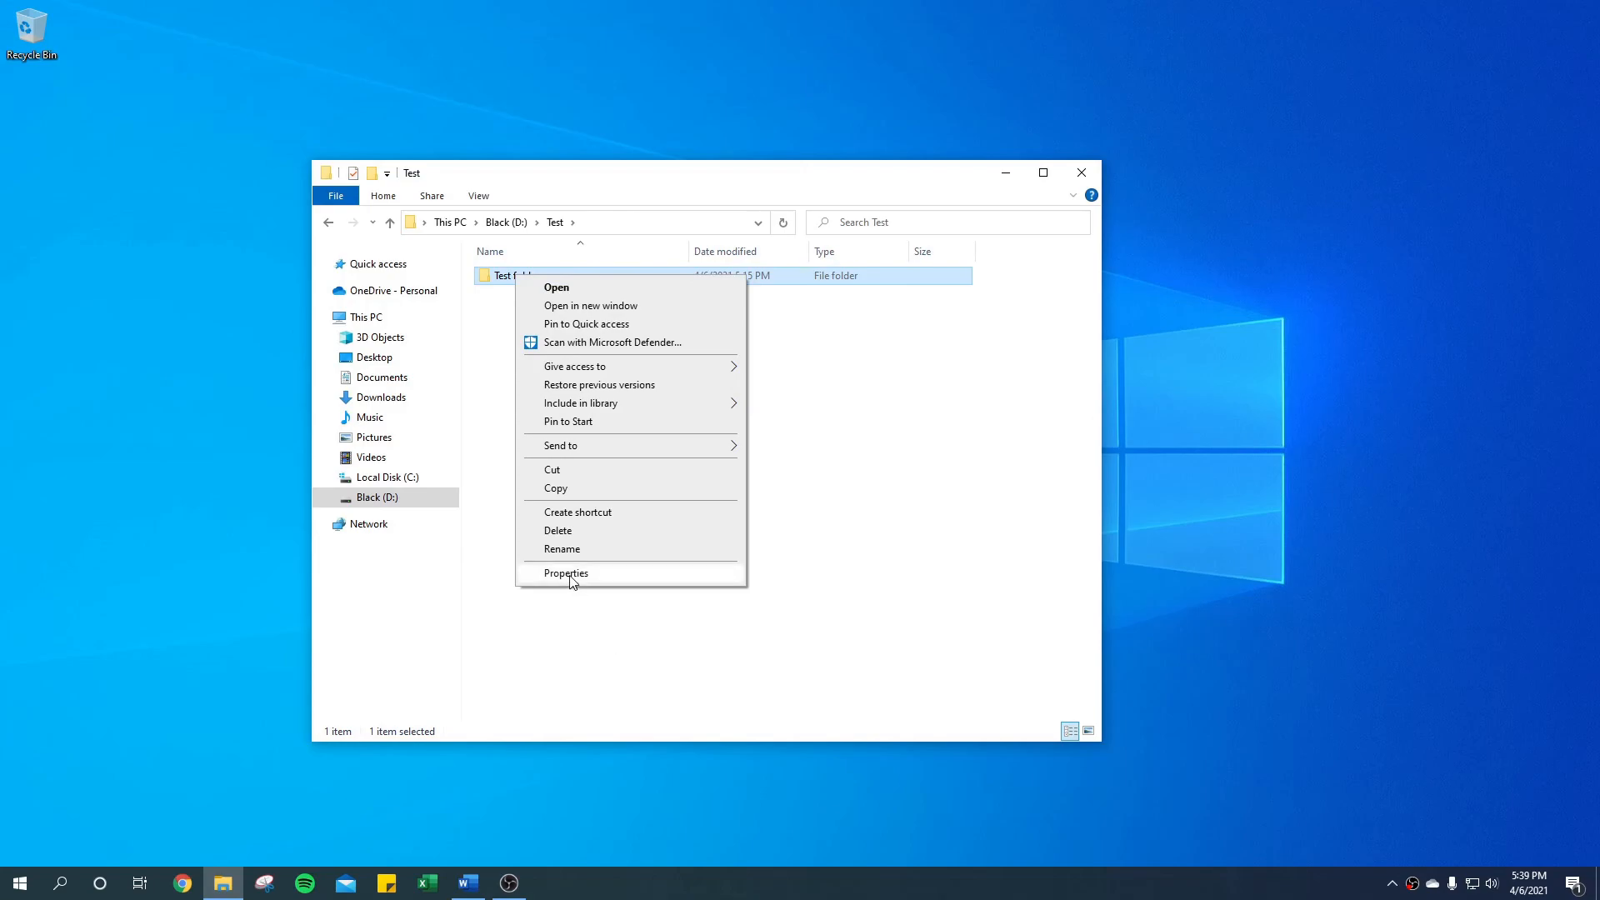
click(569, 573)
click(589, 315)
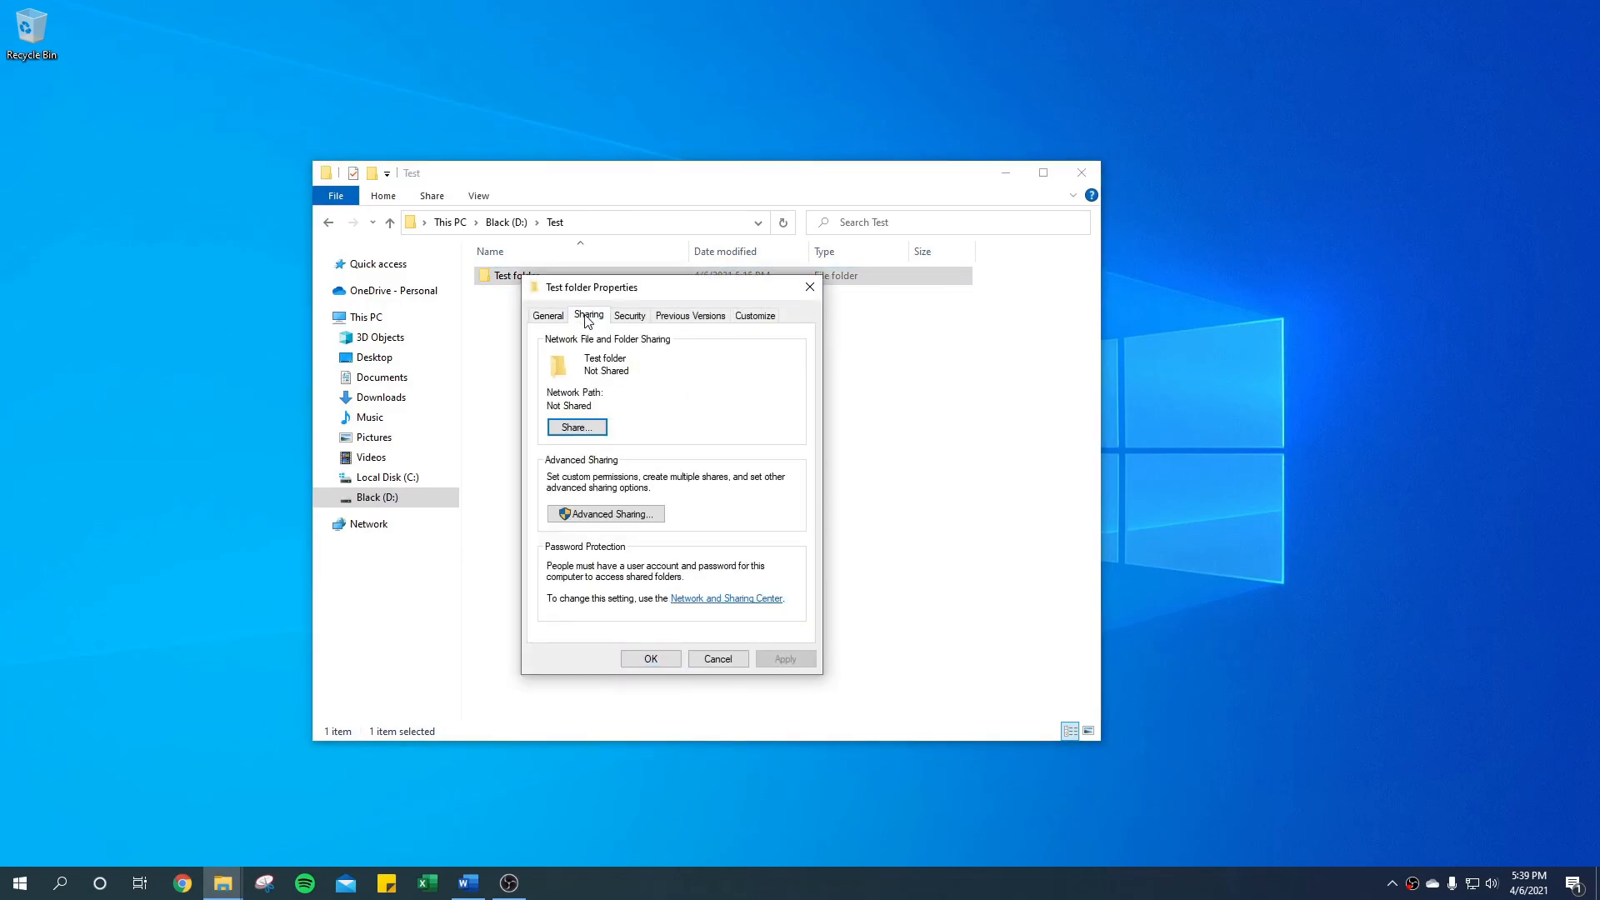
click(576, 428)
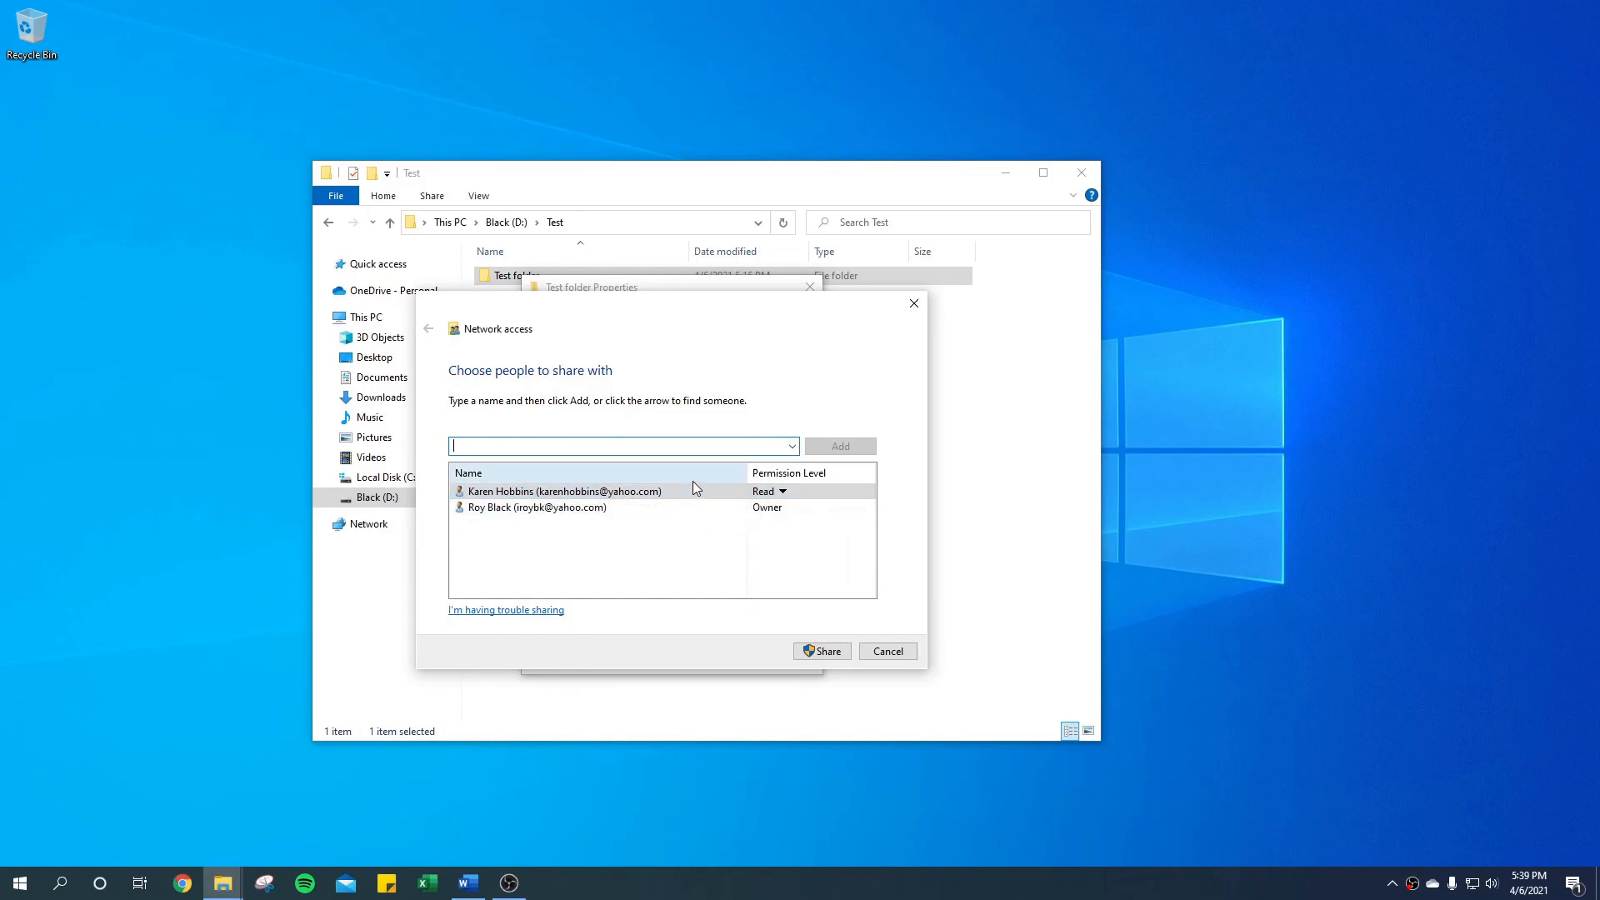
Step: Try removing the person with Read permission from Test folder's sharing list, cancel the sharing changes, and close the properties and File Explorer windows
click(781, 491)
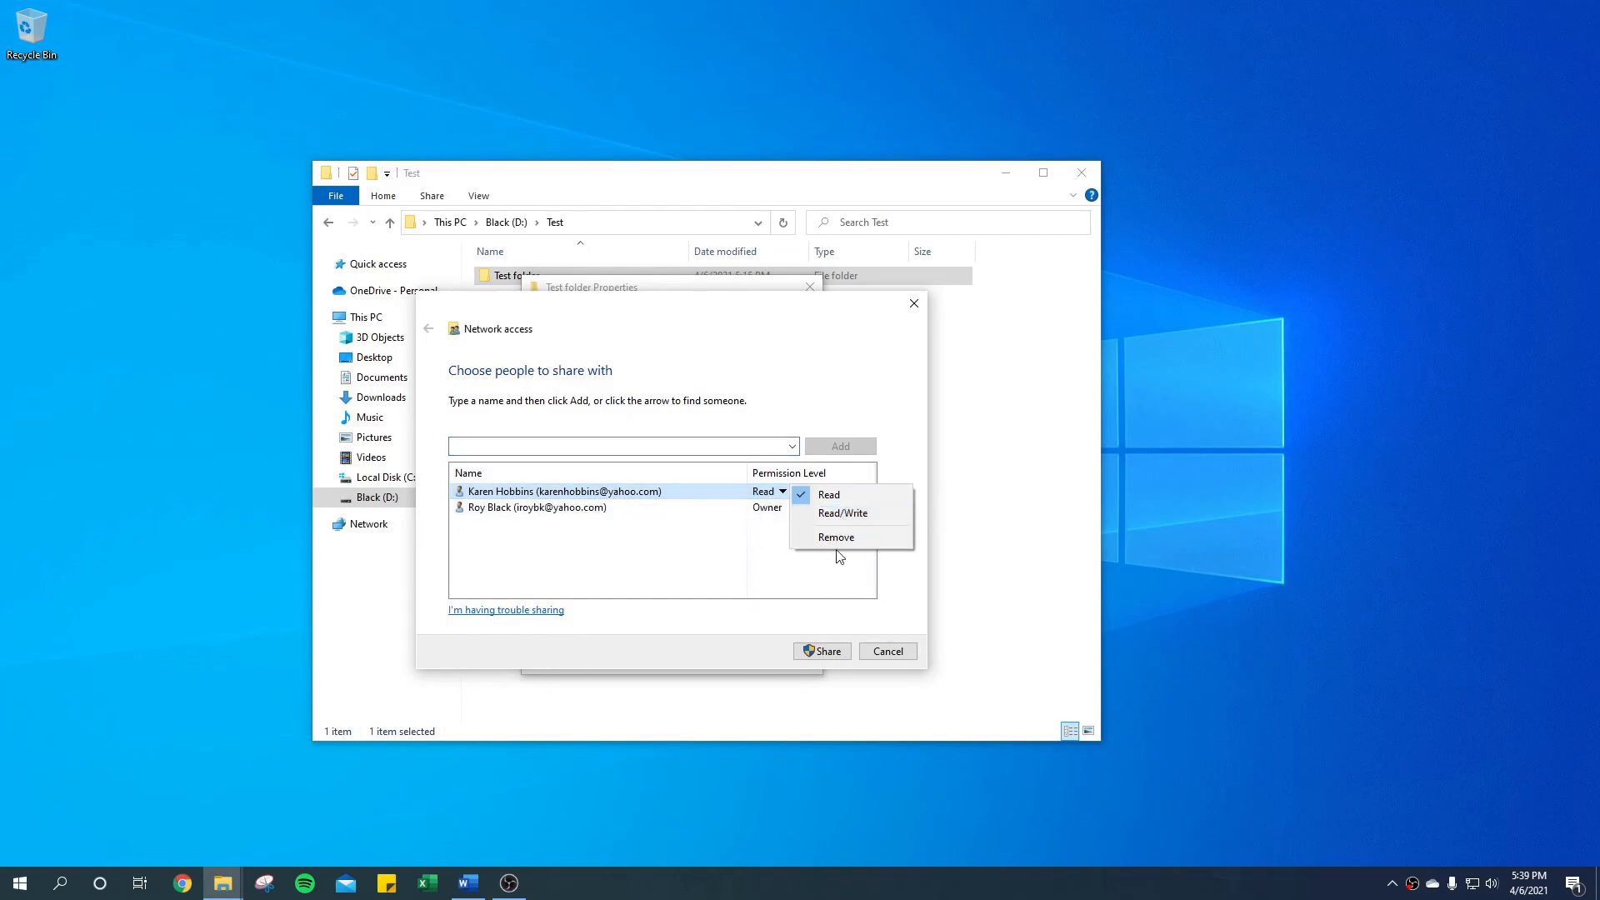
click(837, 538)
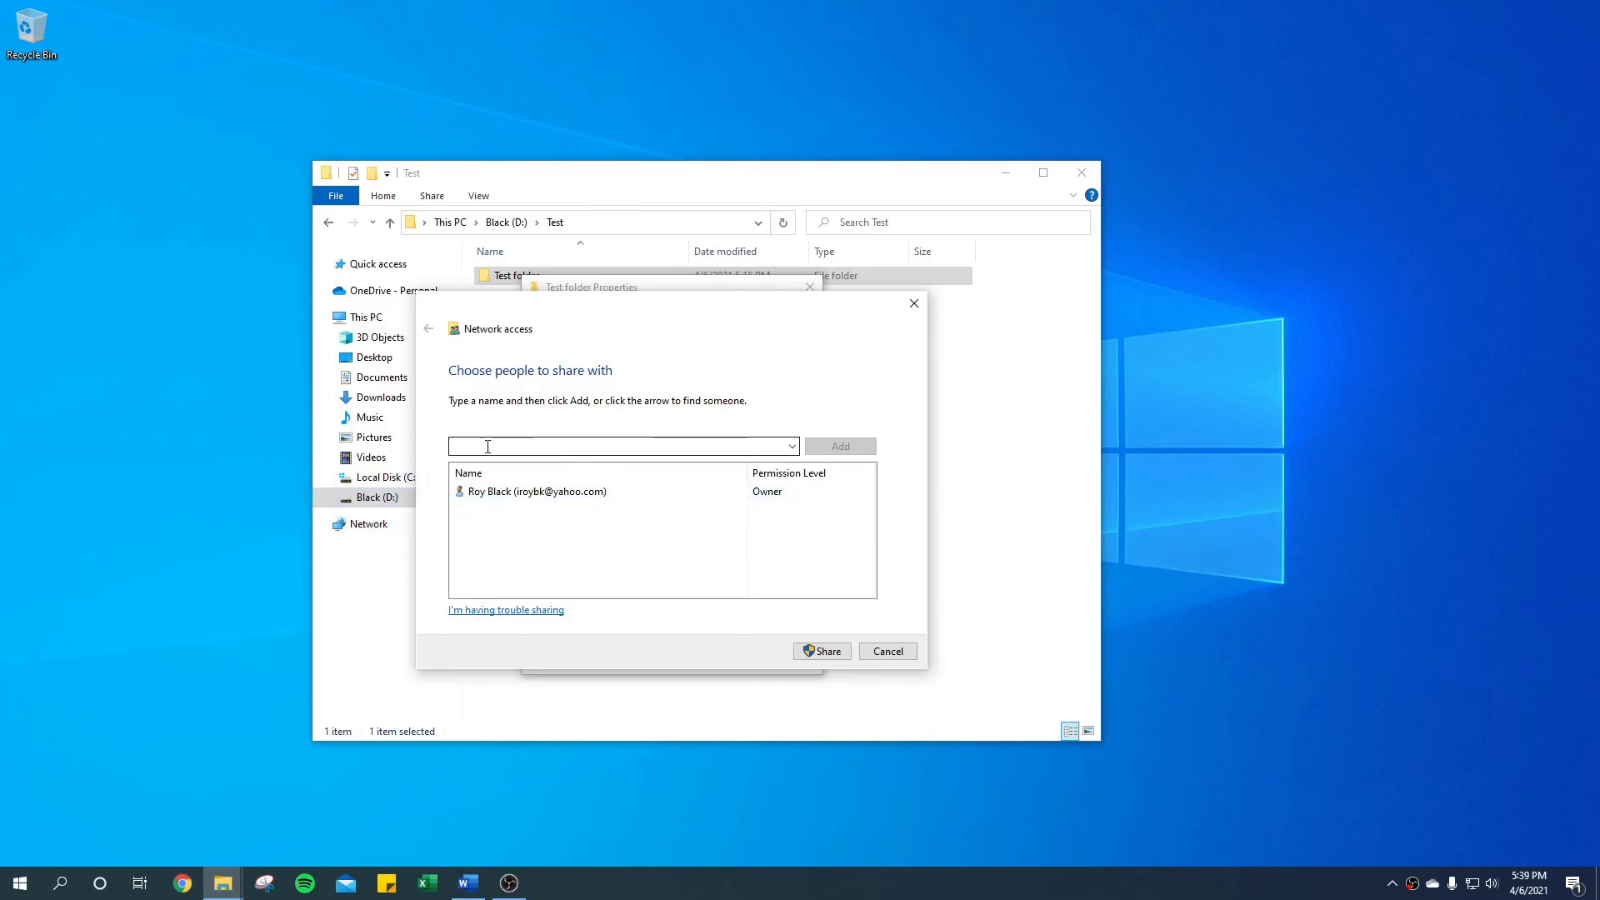
click(518, 445)
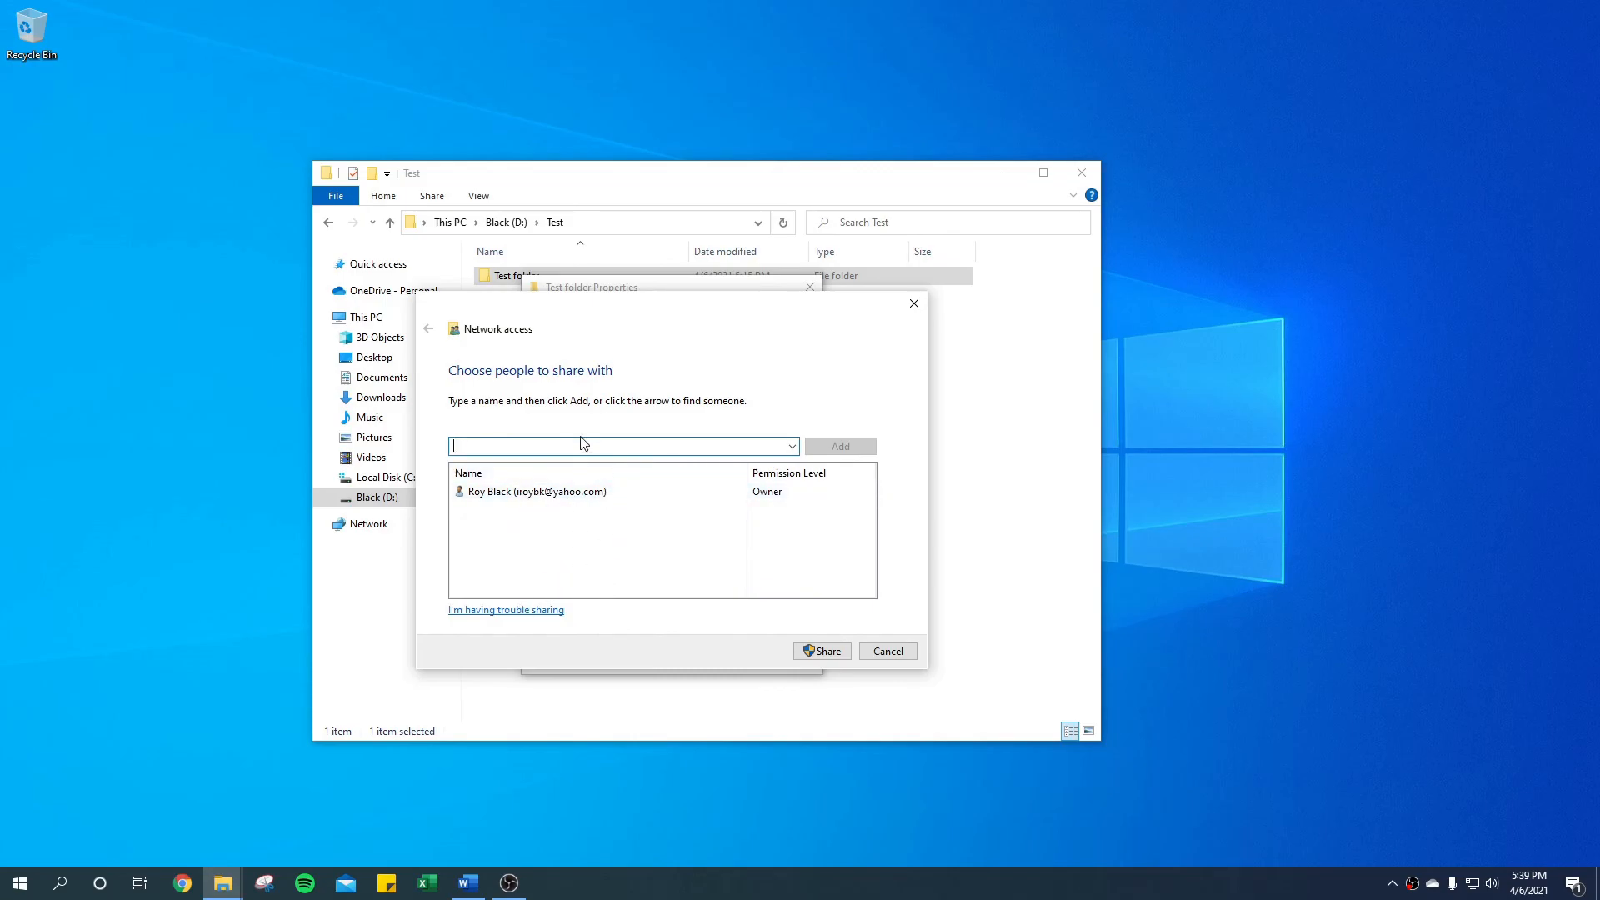
click(904, 650)
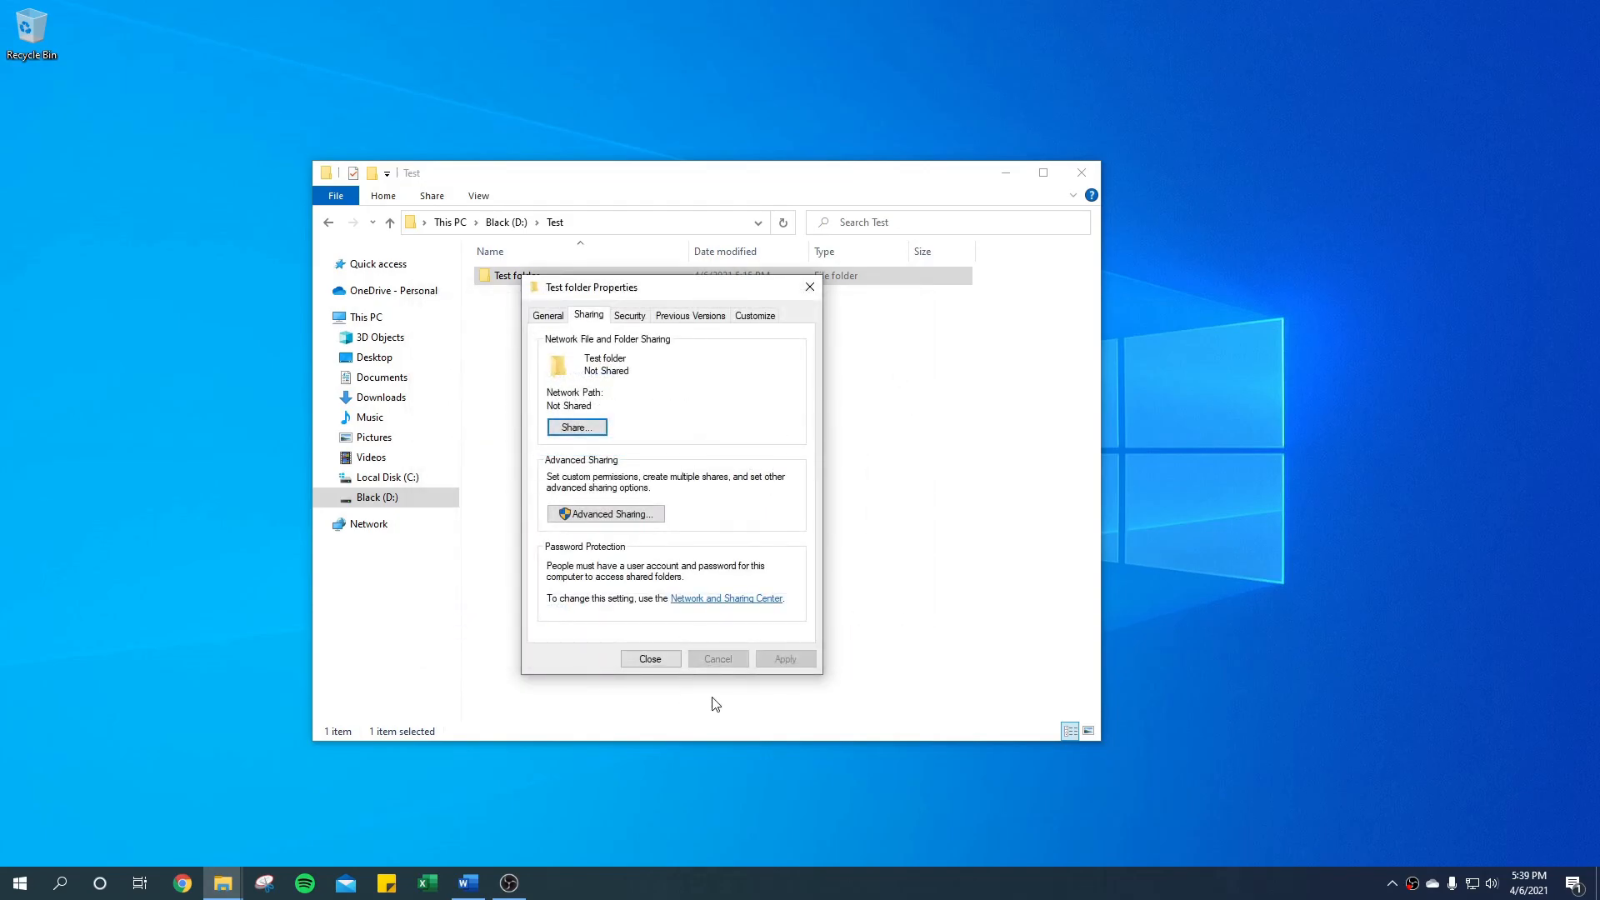
click(656, 666)
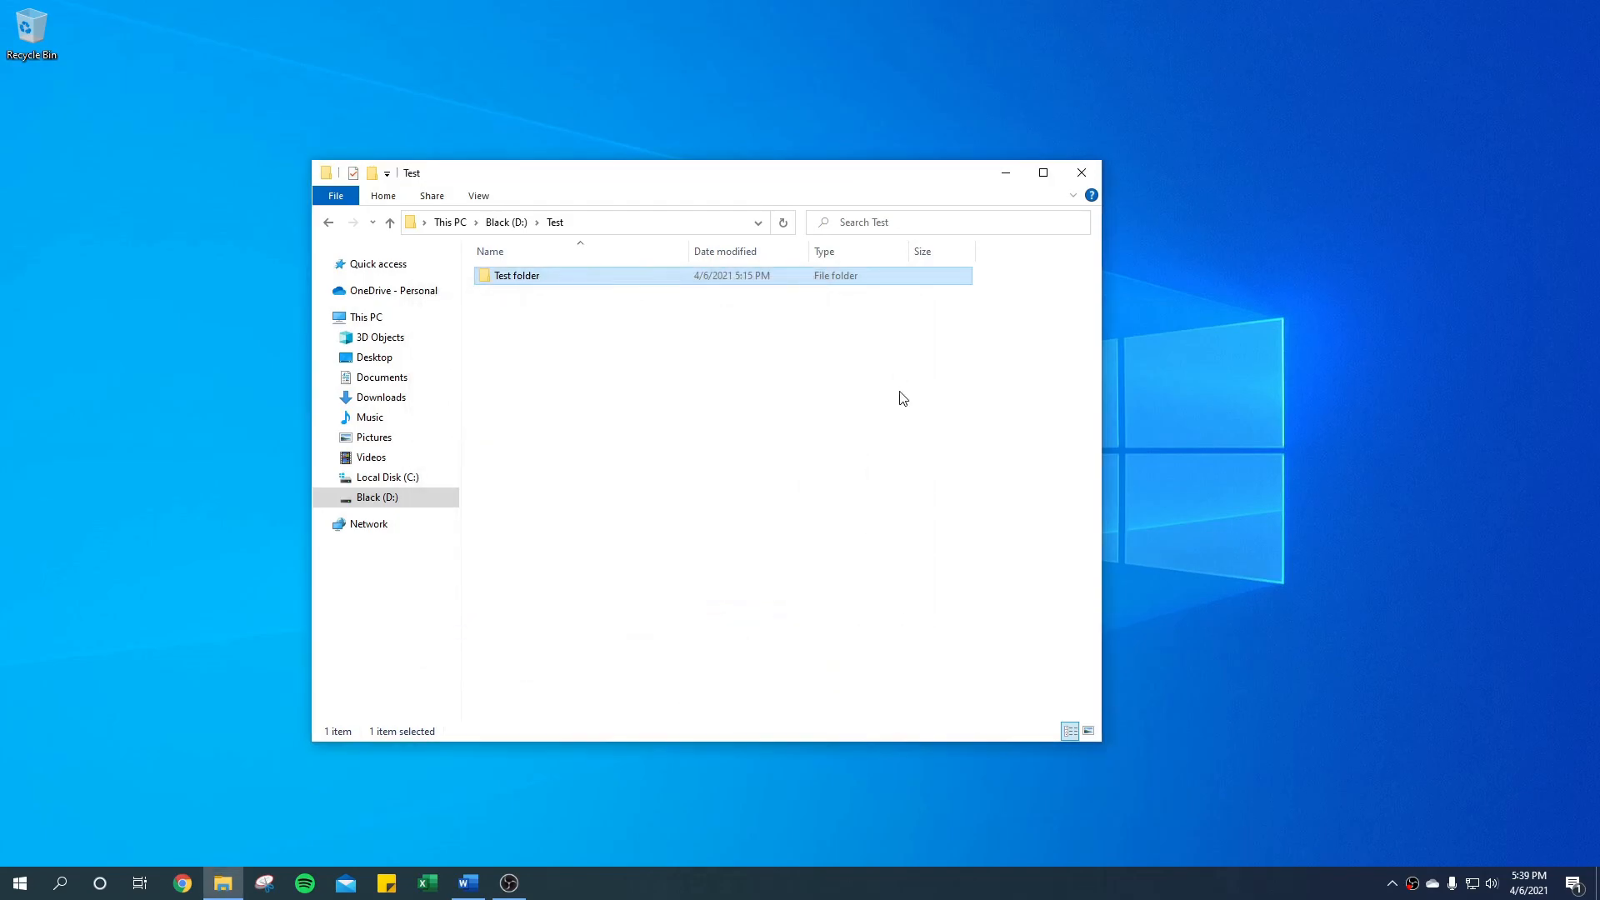
click(1093, 169)
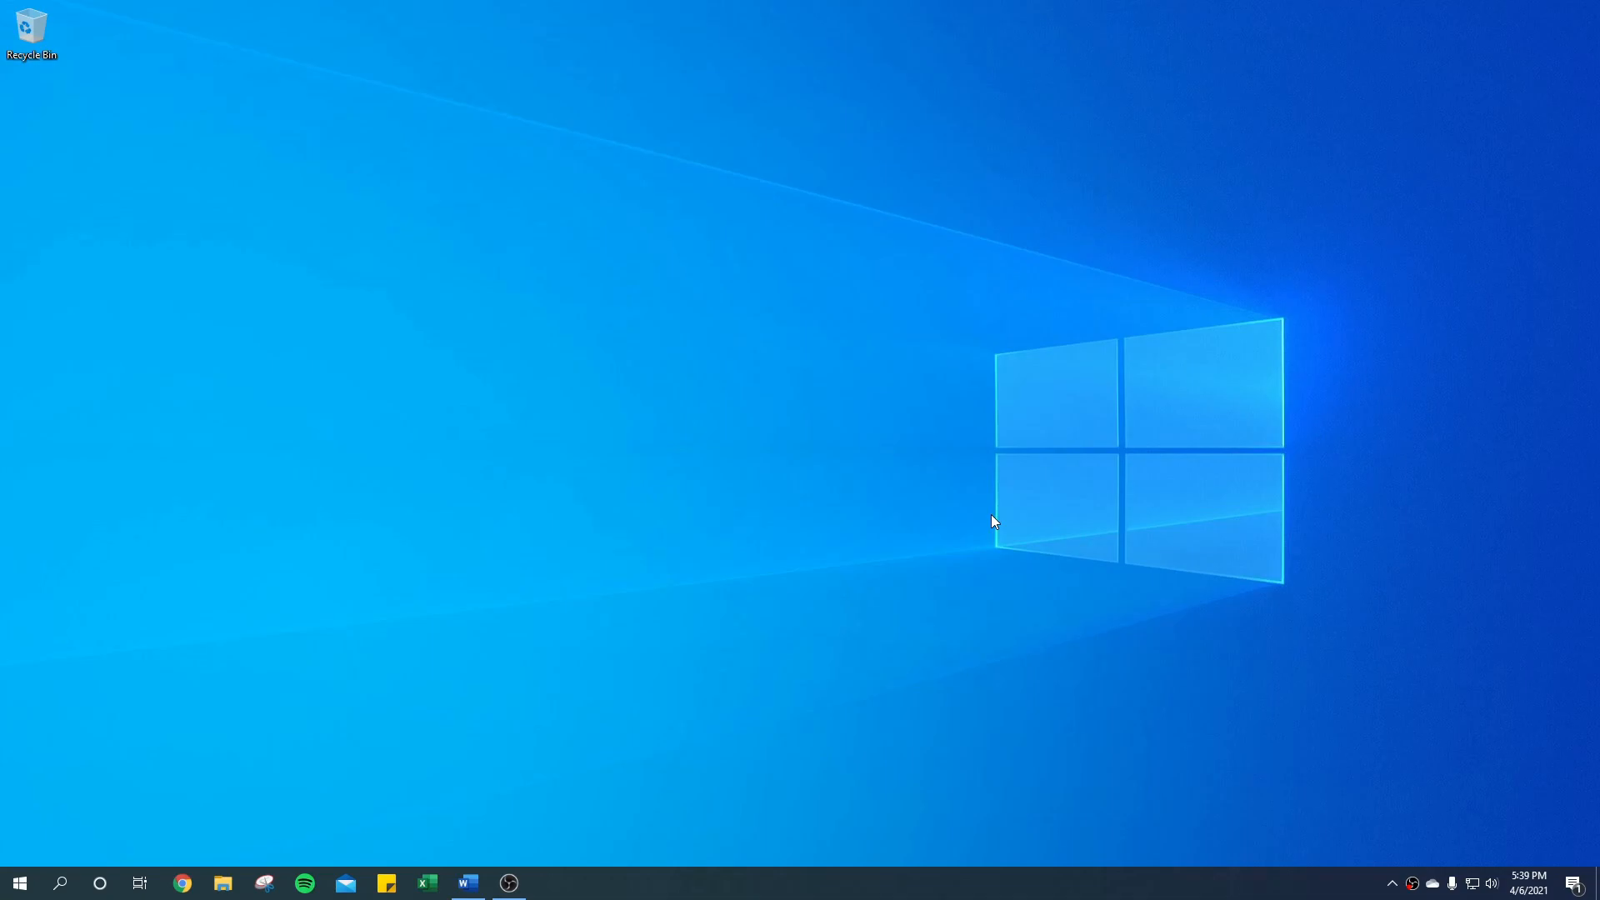